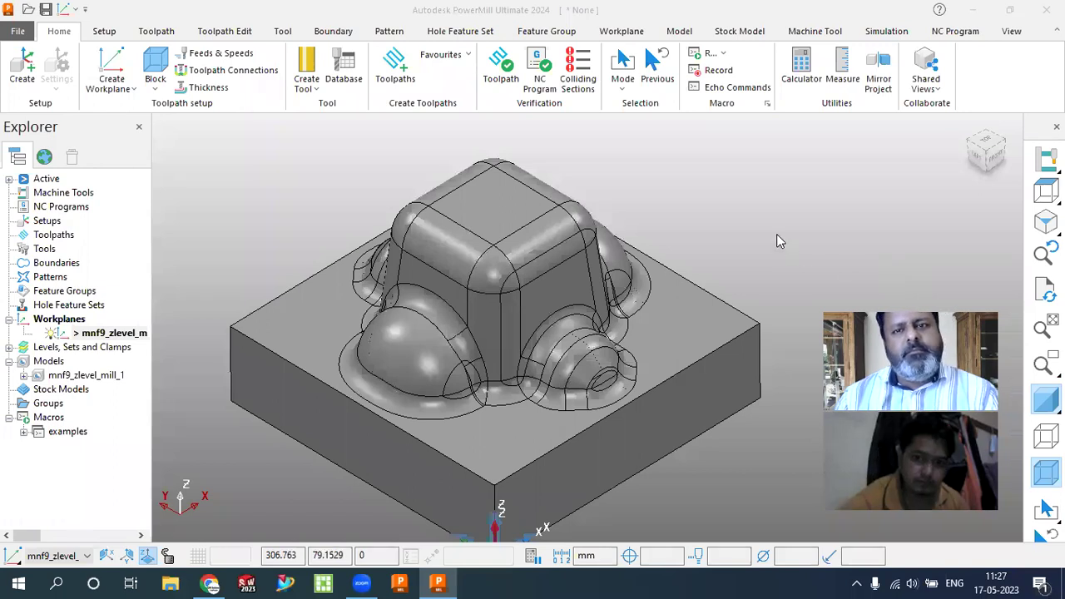
pyautogui.scroll(-1, 744, 190)
pyautogui.scroll(1, 753, 278)
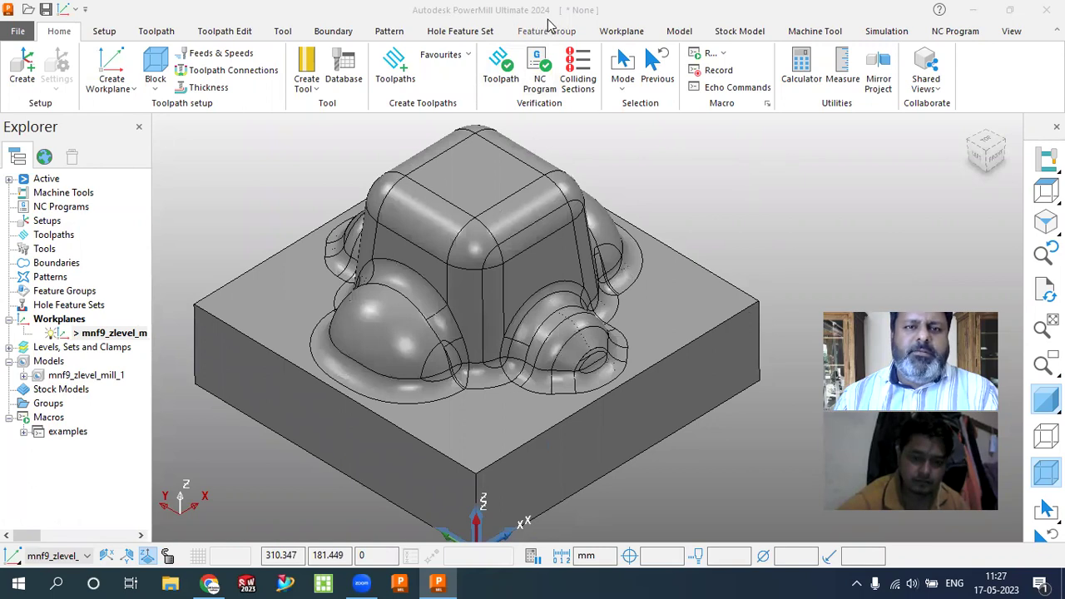
pyautogui.moveTo(816, 248); pyautogui.dragTo(646, 389, button='middle')
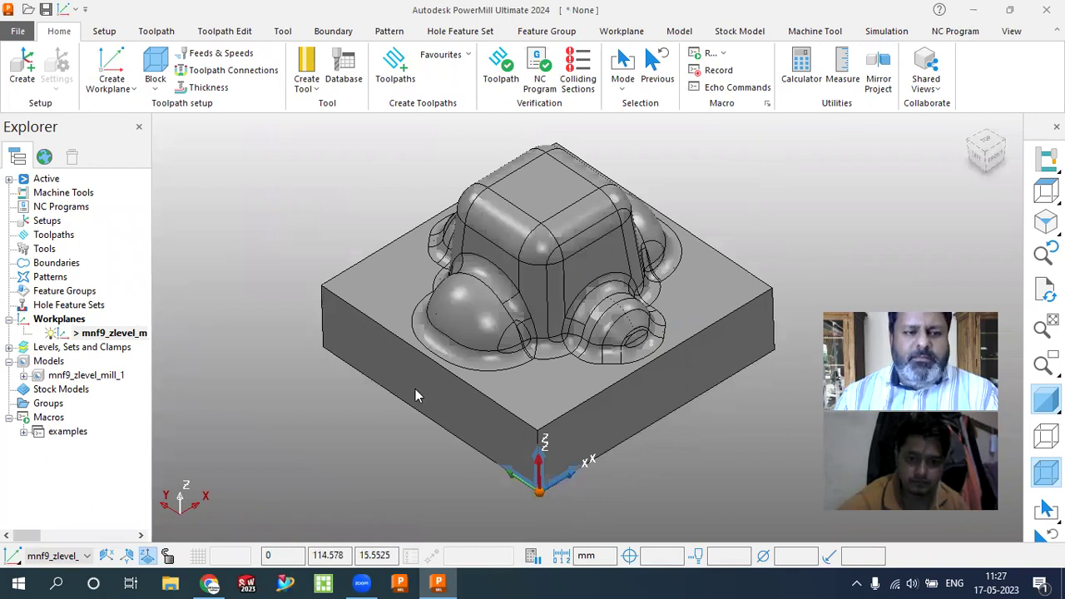
pyautogui.click(112, 333)
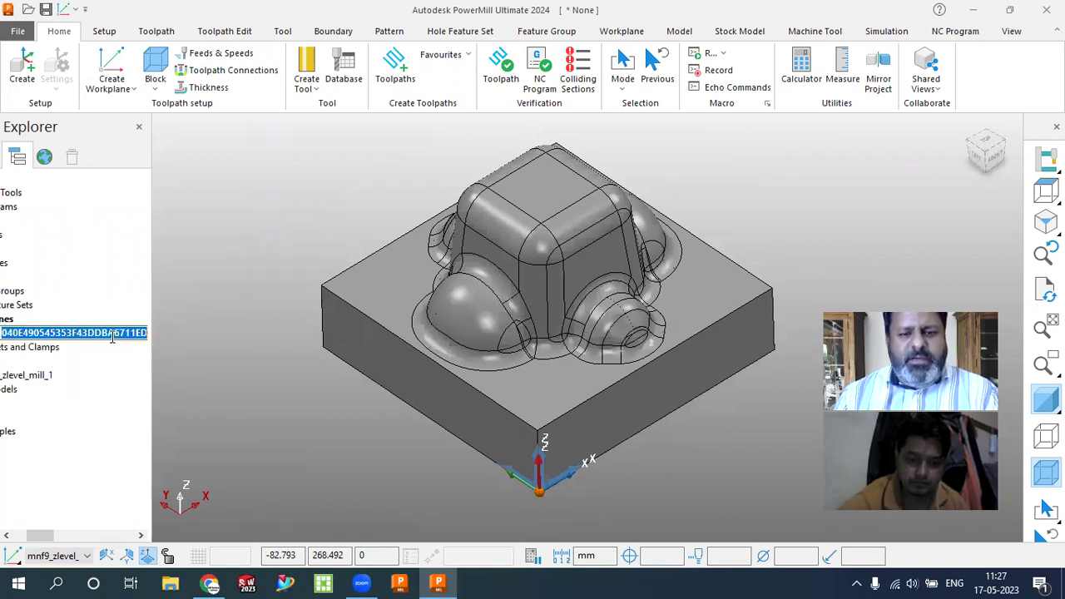
pyautogui.click(47, 539)
pyautogui.moveTo(47, 539); pyautogui.dragTo(38, 539)
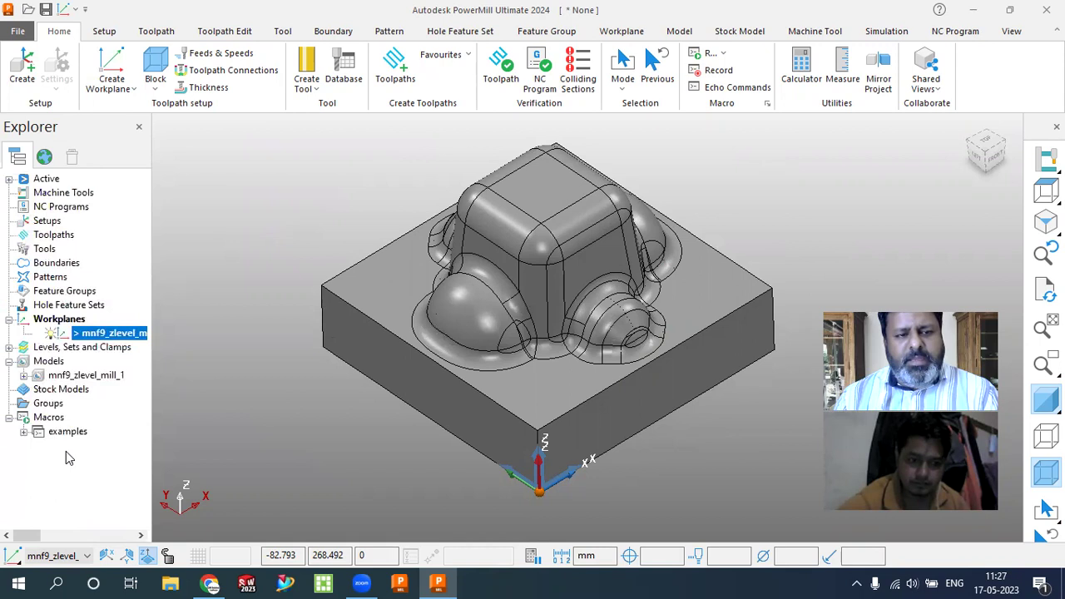
pyautogui.click(232, 426)
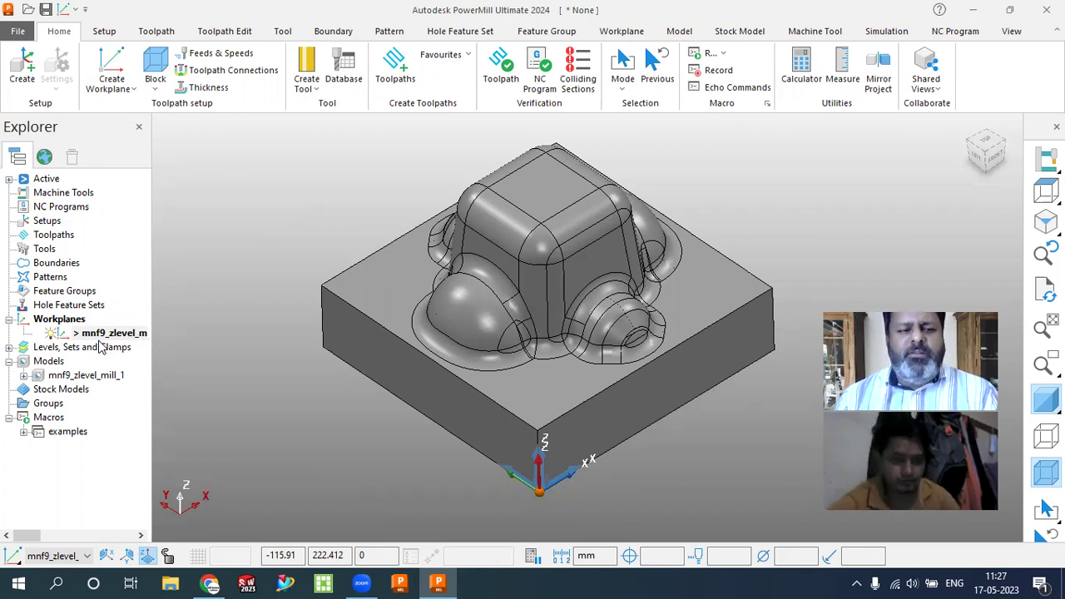
# - Examine the type, origin and file path details of the mnf9_zlevel_mill_1 model
pyautogui.click(25, 376)
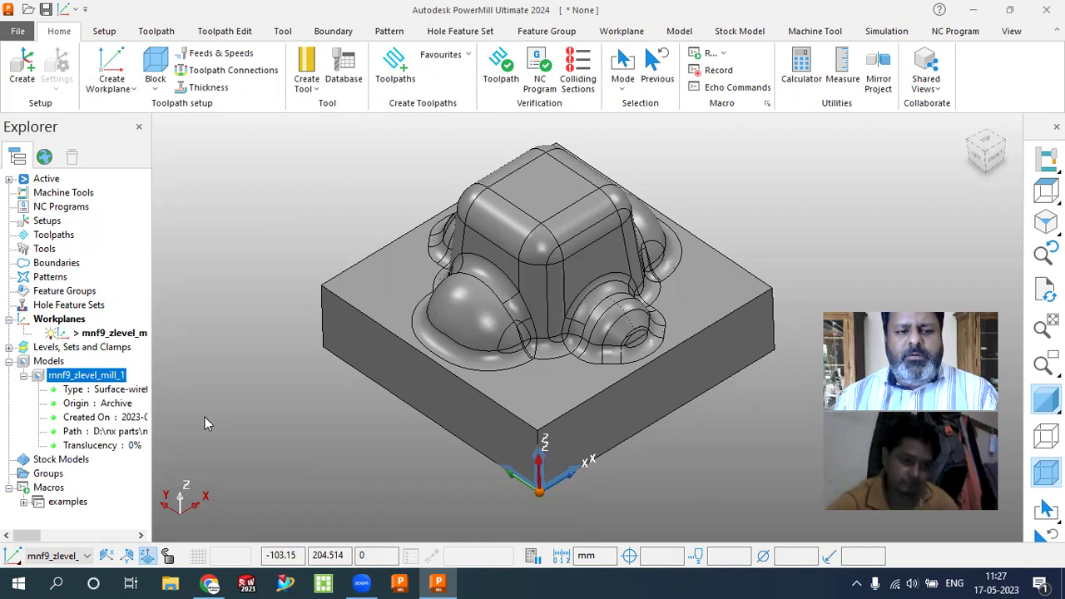
pyautogui.moveTo(150, 399); pyautogui.dragTo(324, 417)
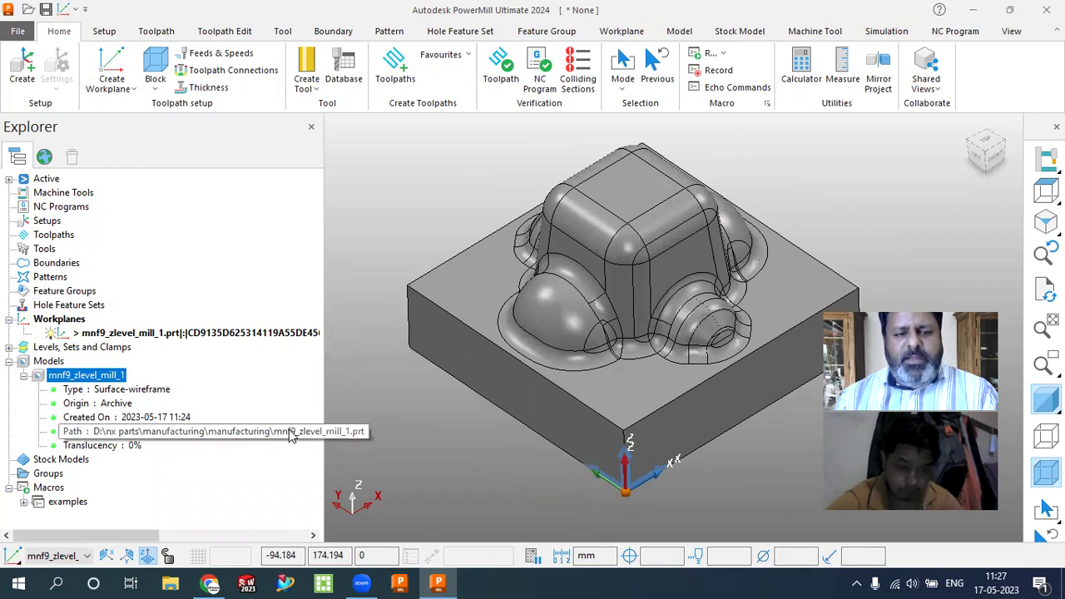
pyautogui.moveTo(321, 304); pyautogui.dragTo(157, 305)
# - Calculate a box-shaped stock block around the model relative to the active workplane and accept it
pyautogui.scroll(2, 275, 316)
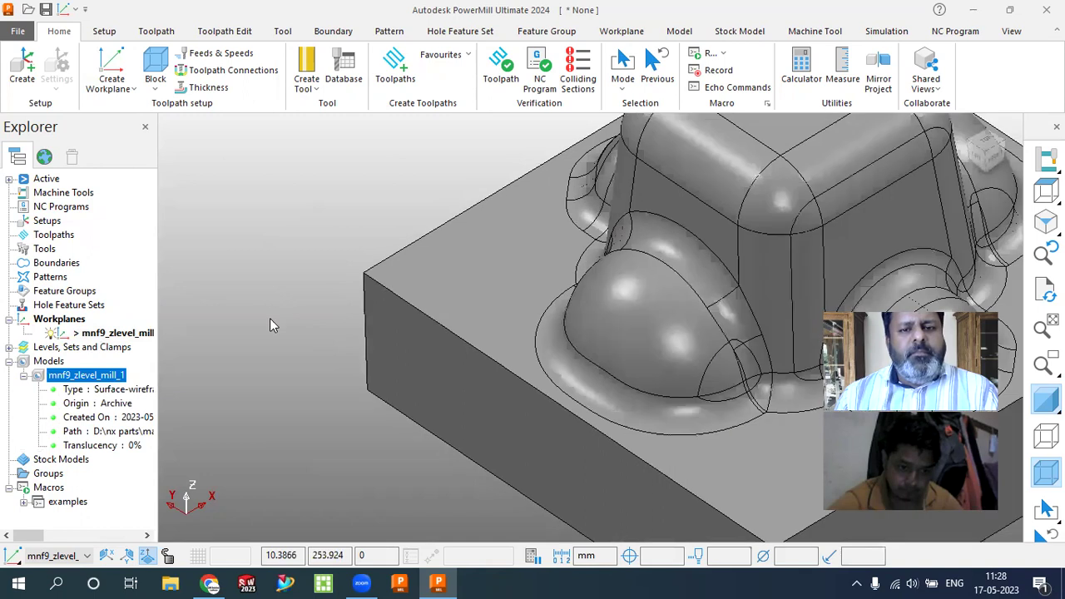
pyautogui.scroll(-3, 316, 293)
pyautogui.scroll(1, 315, 294)
pyautogui.scroll(-1, 315, 295)
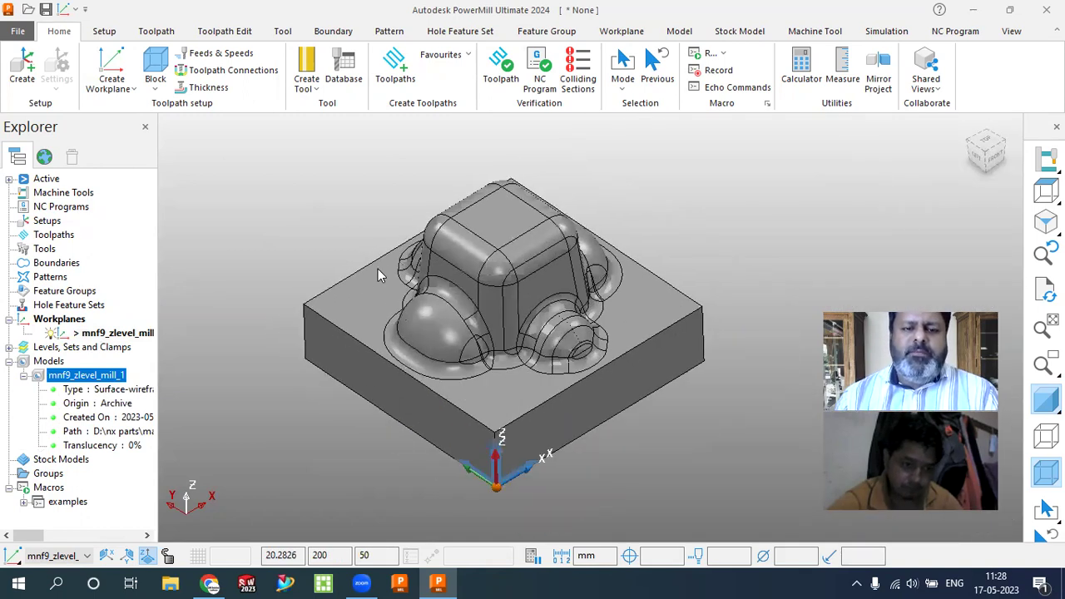
pyautogui.click(150, 73)
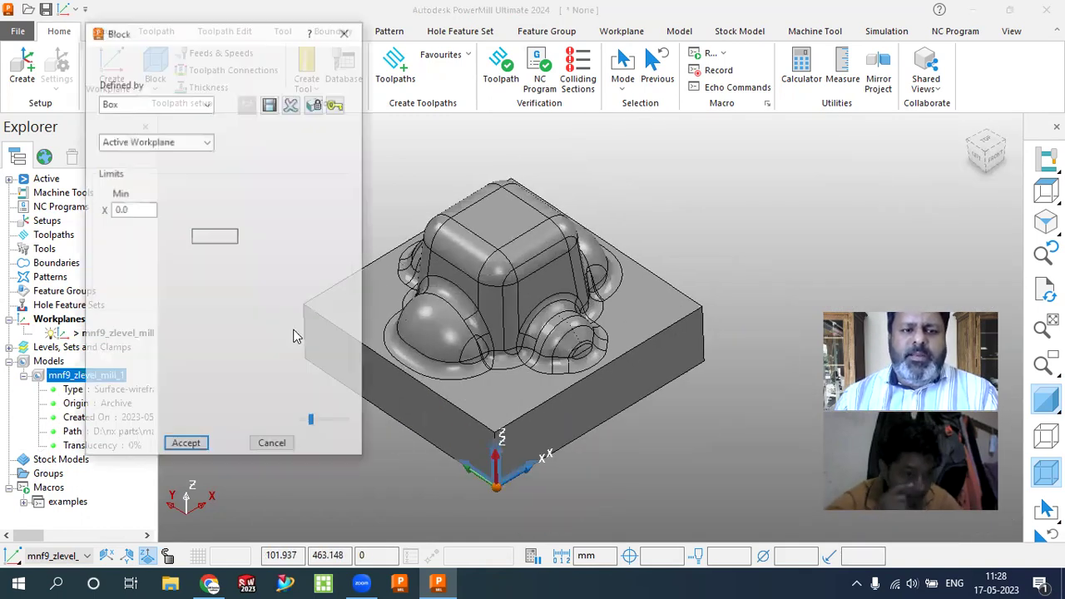
pyautogui.click(315, 383)
pyautogui.click(185, 445)
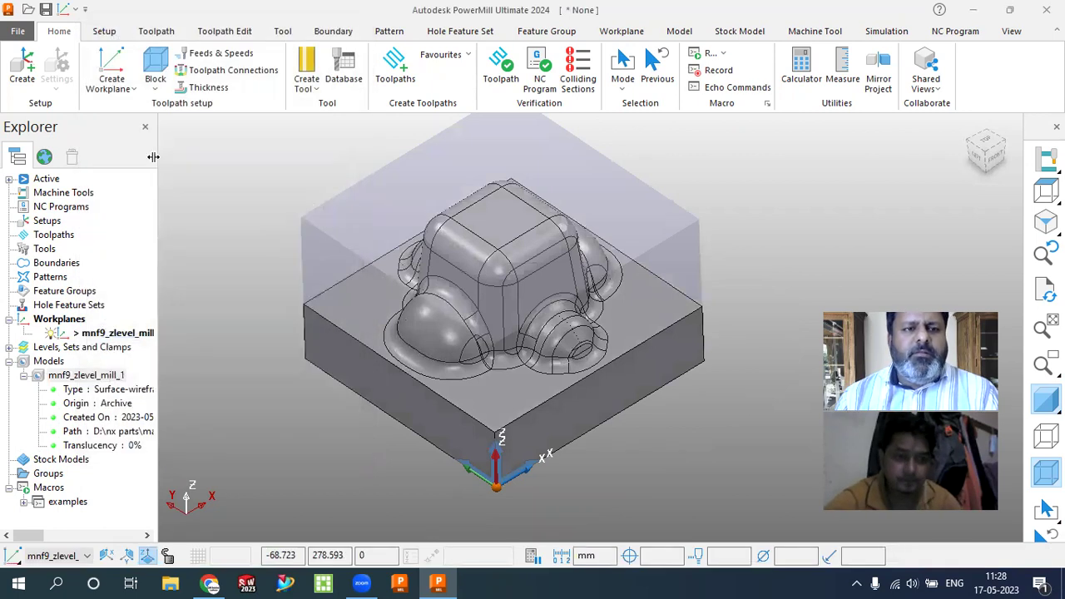
# - Create an end mill tool named end16 with a diameter of 16 mm and tool number 1
pyautogui.click(307, 85)
pyautogui.click(323, 118)
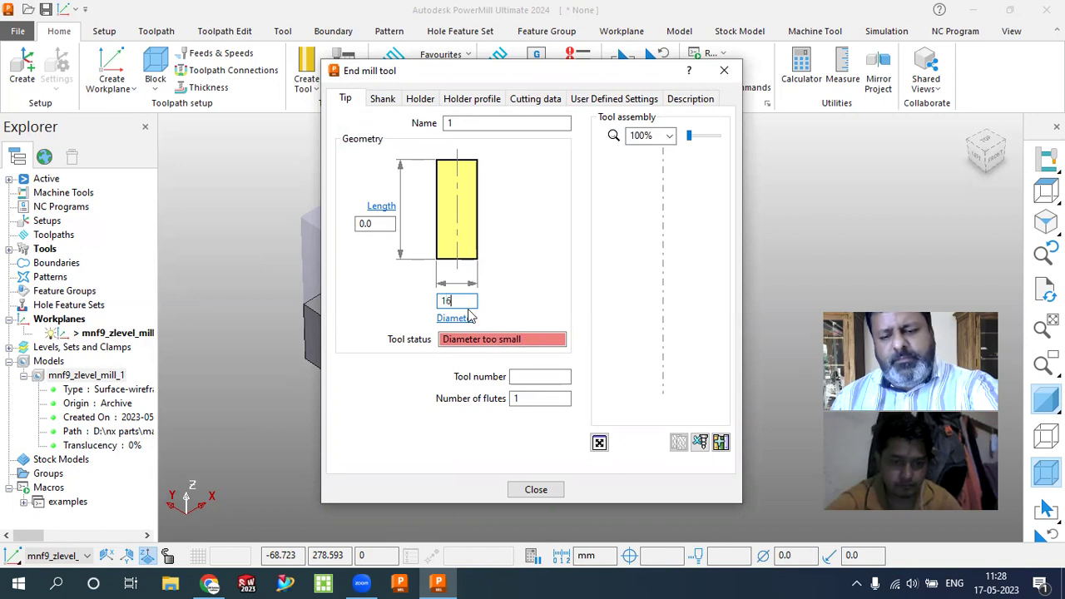
pyautogui.write('16')
pyautogui.press('Return')
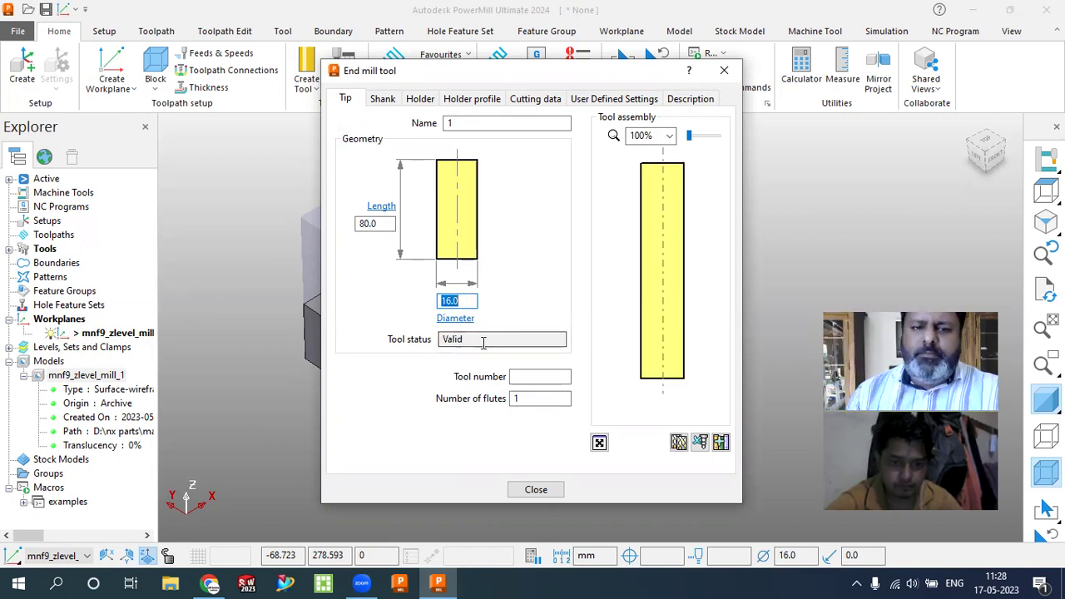
pyautogui.click(541, 377)
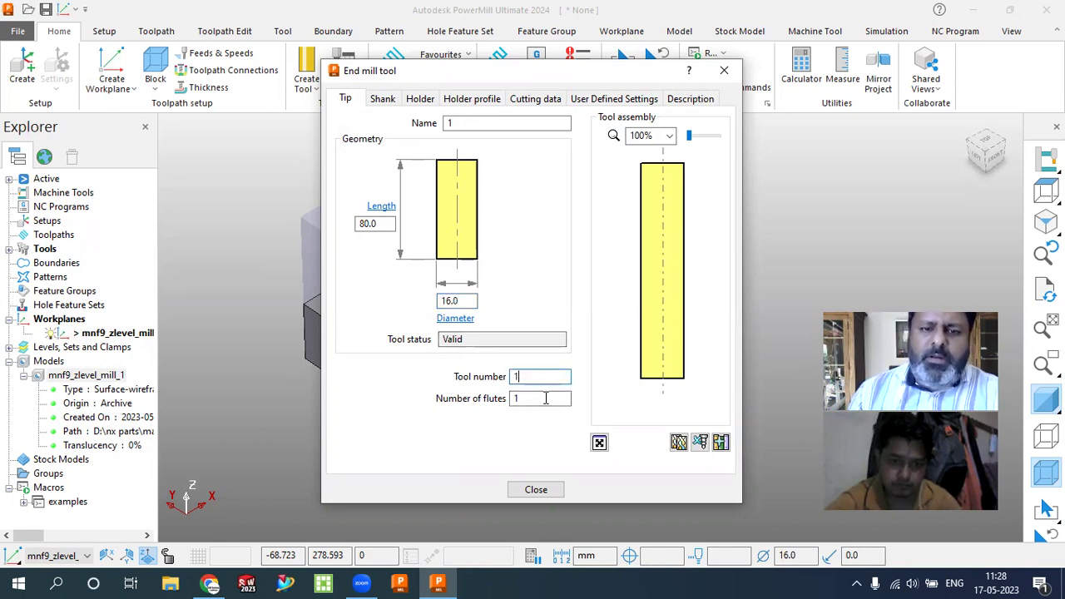
pyautogui.click(465, 299)
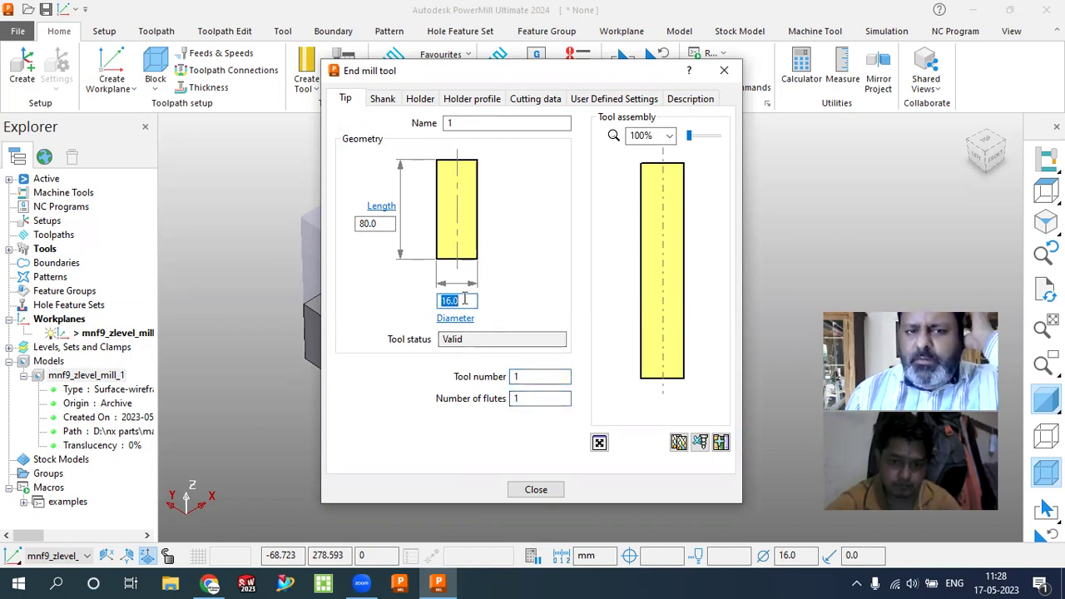
pyautogui.click(367, 223)
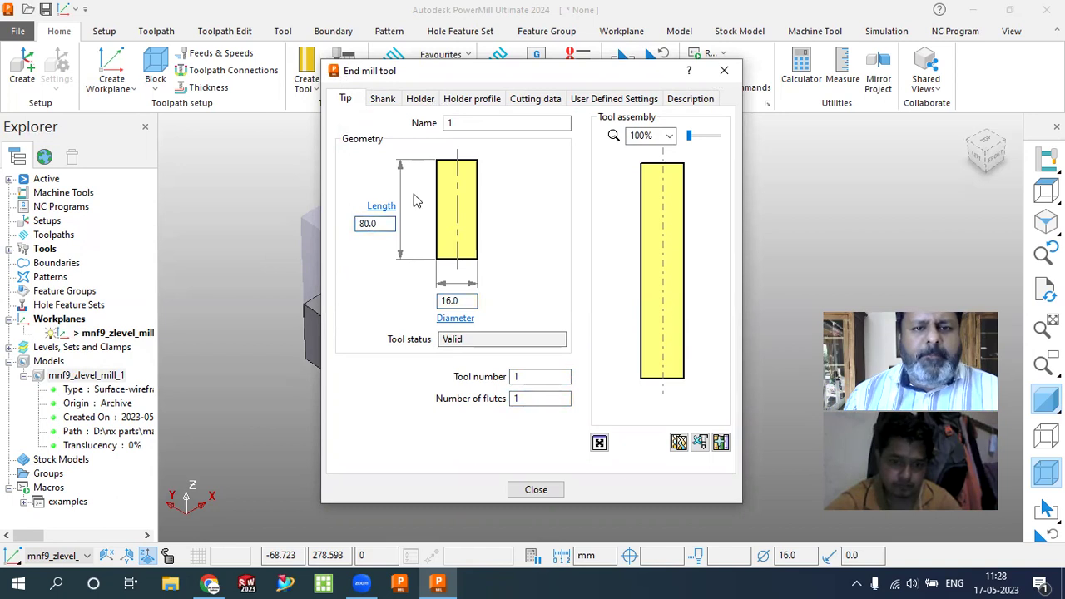
pyautogui.click(466, 123)
pyautogui.write('end16')
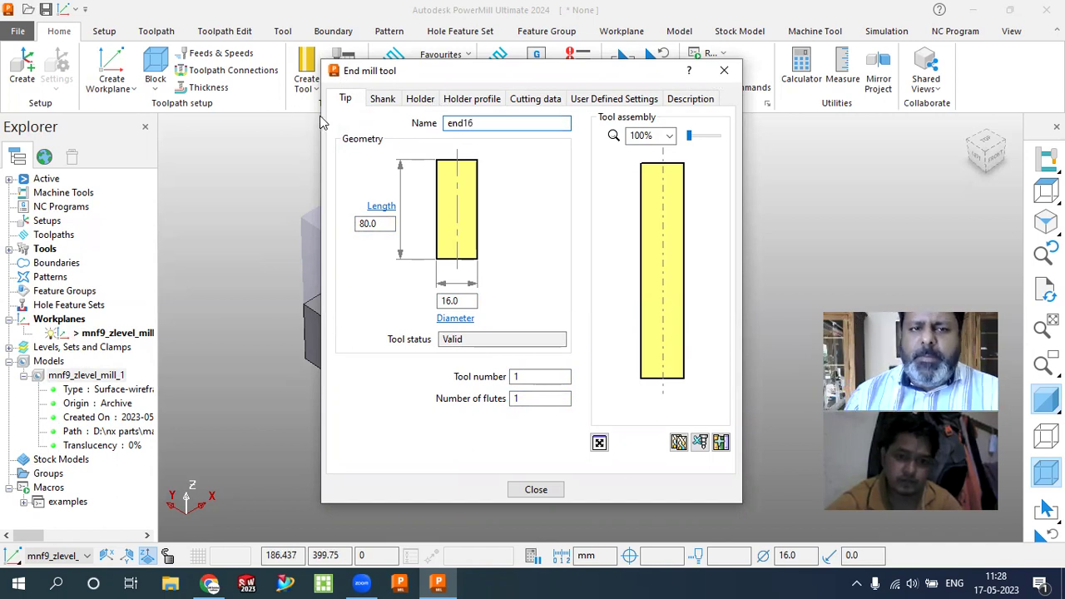
# - Add a holder component with its default dimensions to the end16 tool and finish the tool definition
pyautogui.click(385, 101)
pyautogui.click(419, 99)
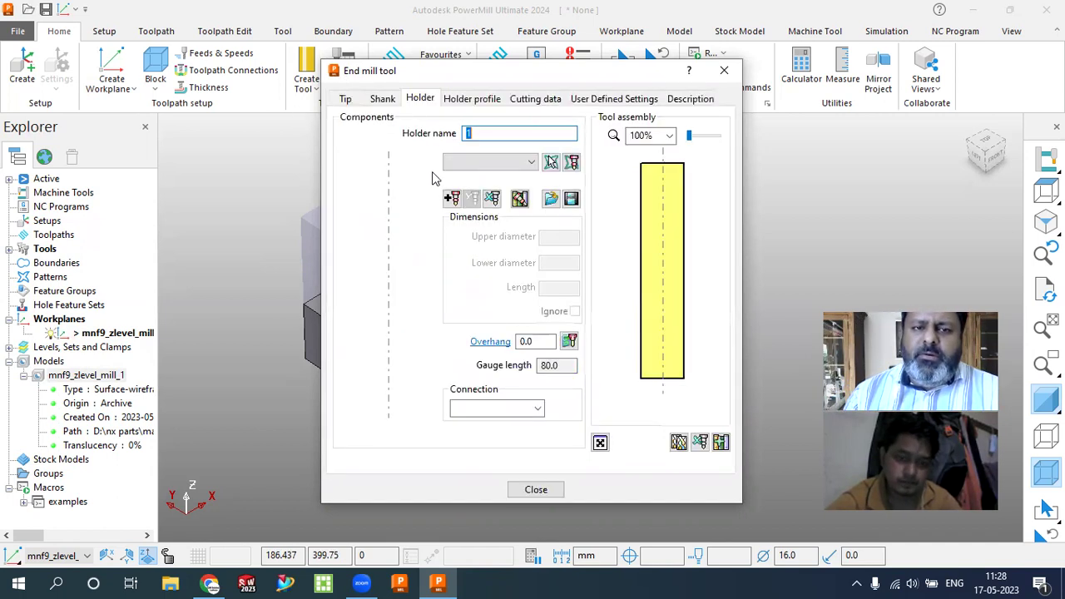
pyautogui.click(451, 198)
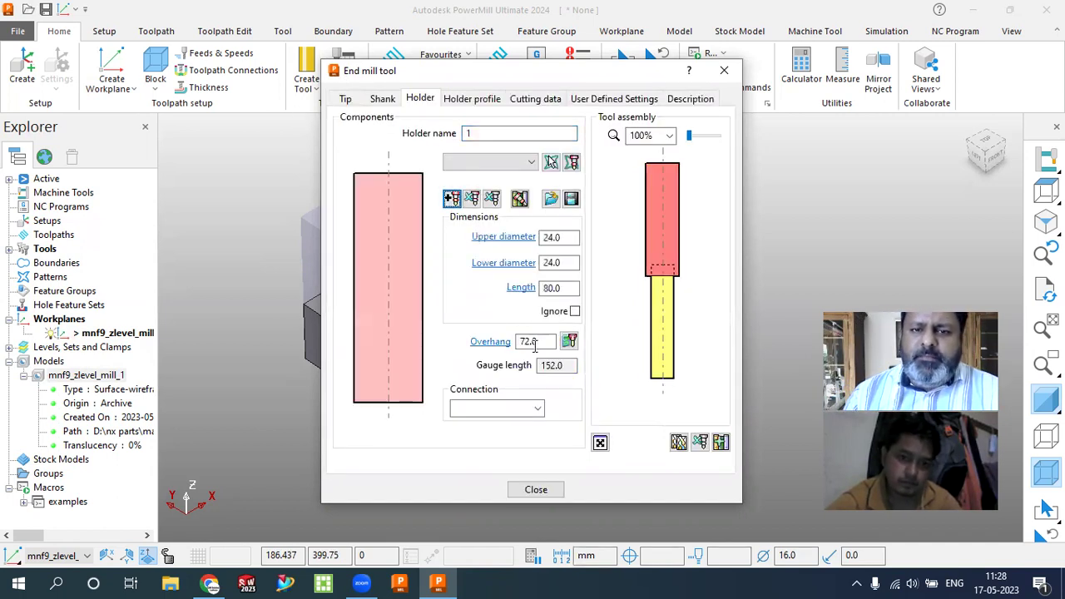
pyautogui.click(549, 490)
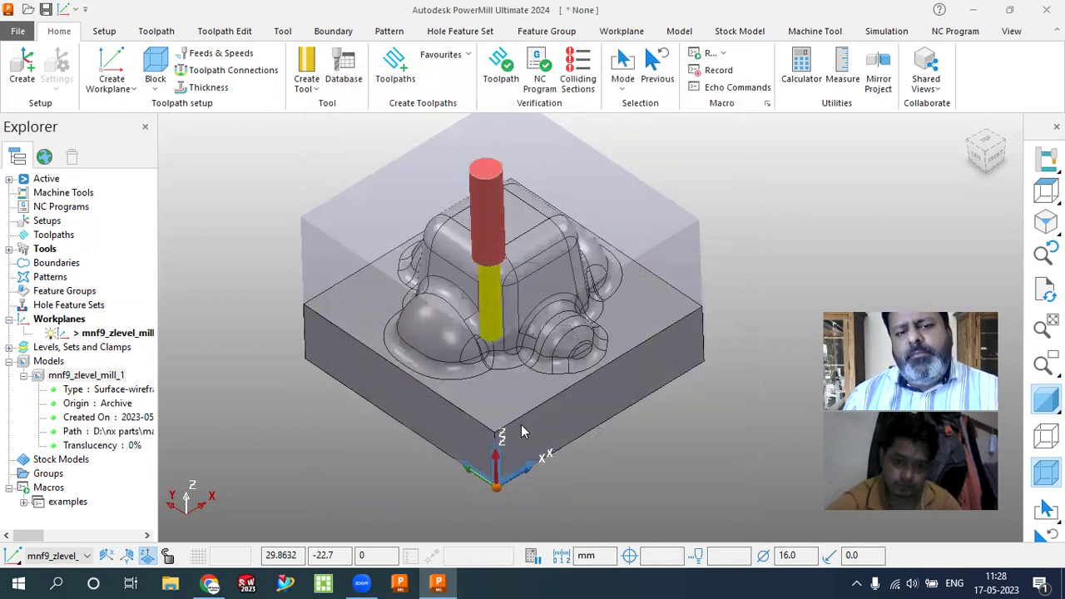
# - Create a second end mill with a diameter of 8 mm, tool number 2 and 4 flutes
pyautogui.scroll(-2, 516, 412)
pyautogui.moveTo(562, 243)
pyautogui.mouseDown(button='middle')
pyautogui.moveTo(566, 216)
pyautogui.moveTo(571, 239)
pyautogui.mouseUp(button='middle')
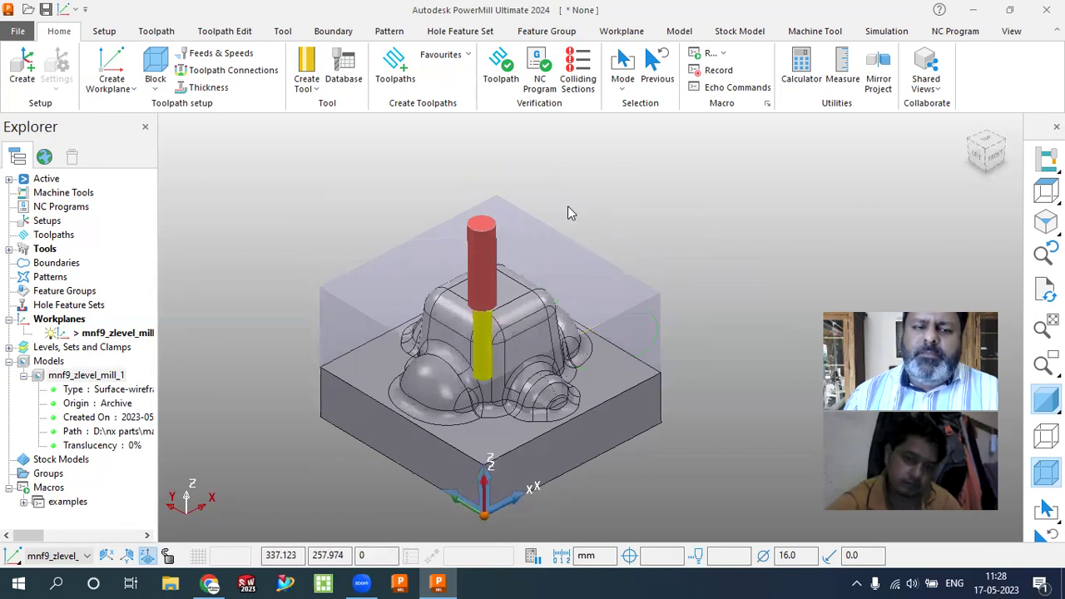
pyautogui.click(310, 80)
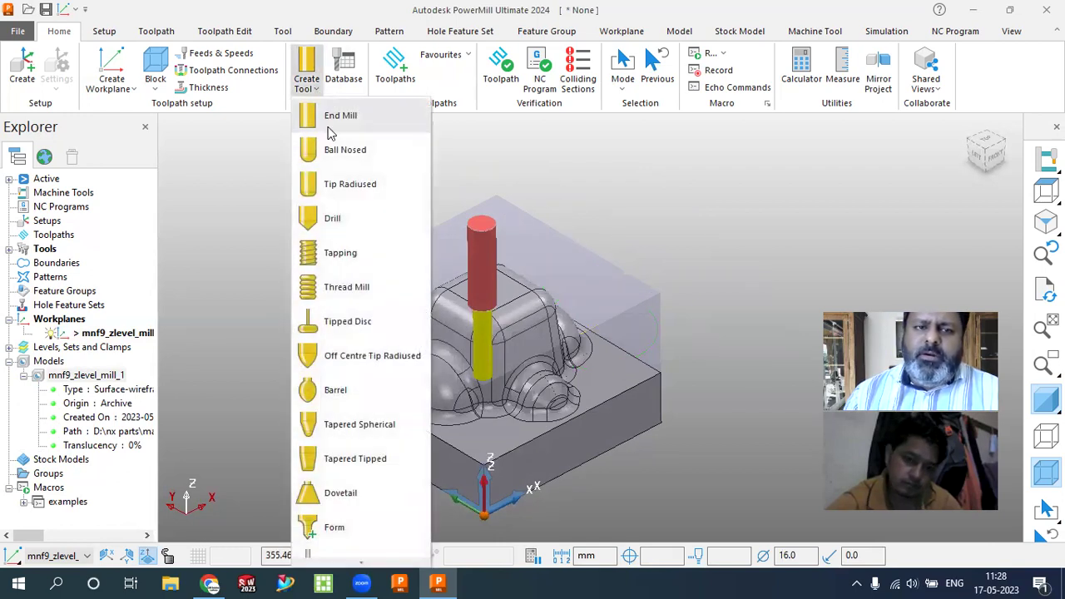
pyautogui.click(331, 121)
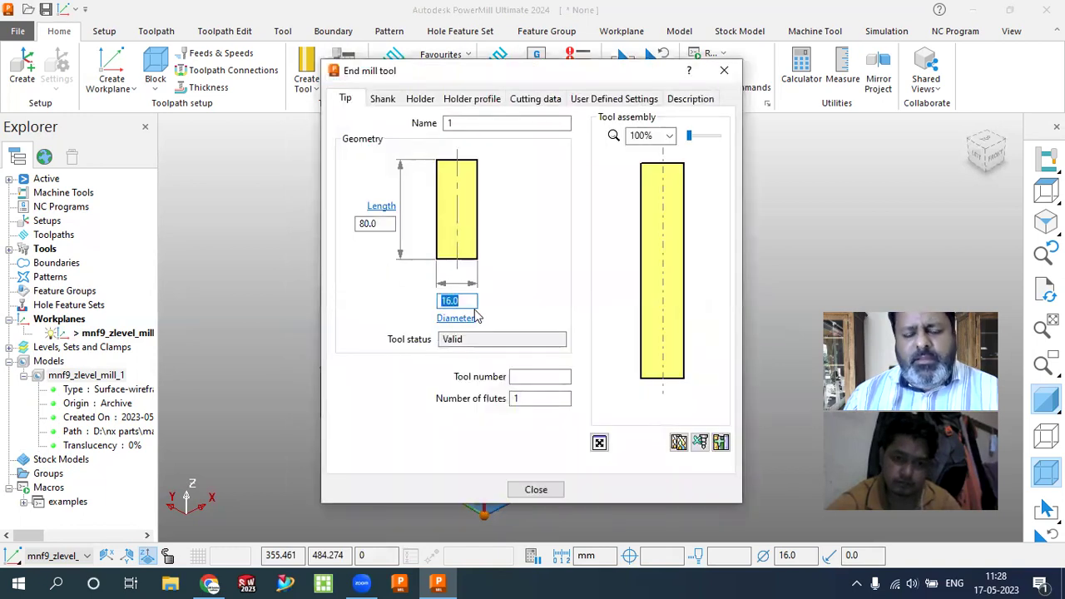
pyautogui.write('8')
pyautogui.press('Return')
pyautogui.click(528, 377)
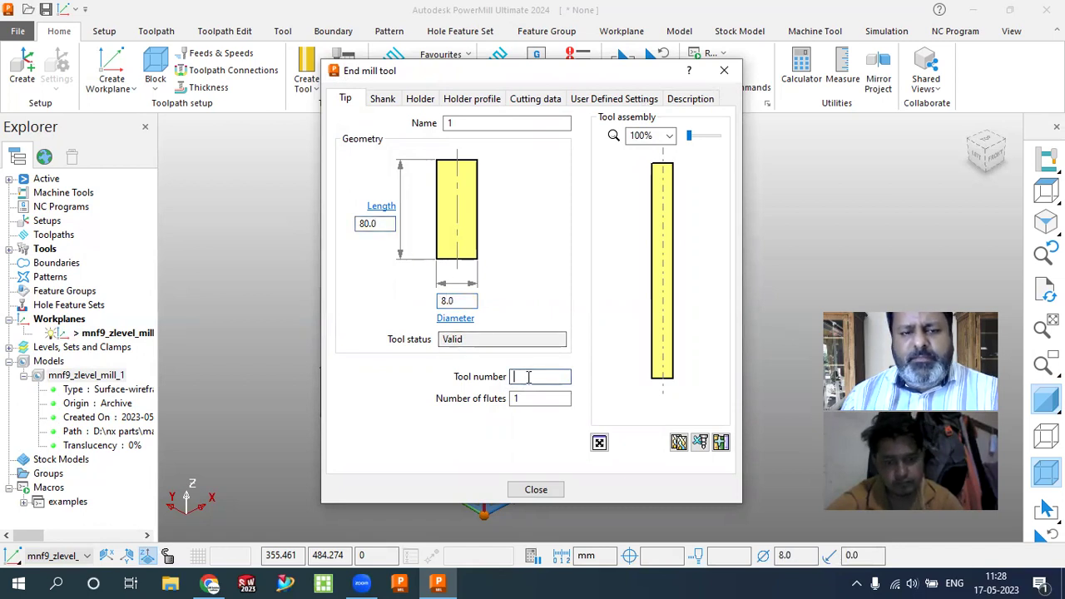
pyautogui.write('2')
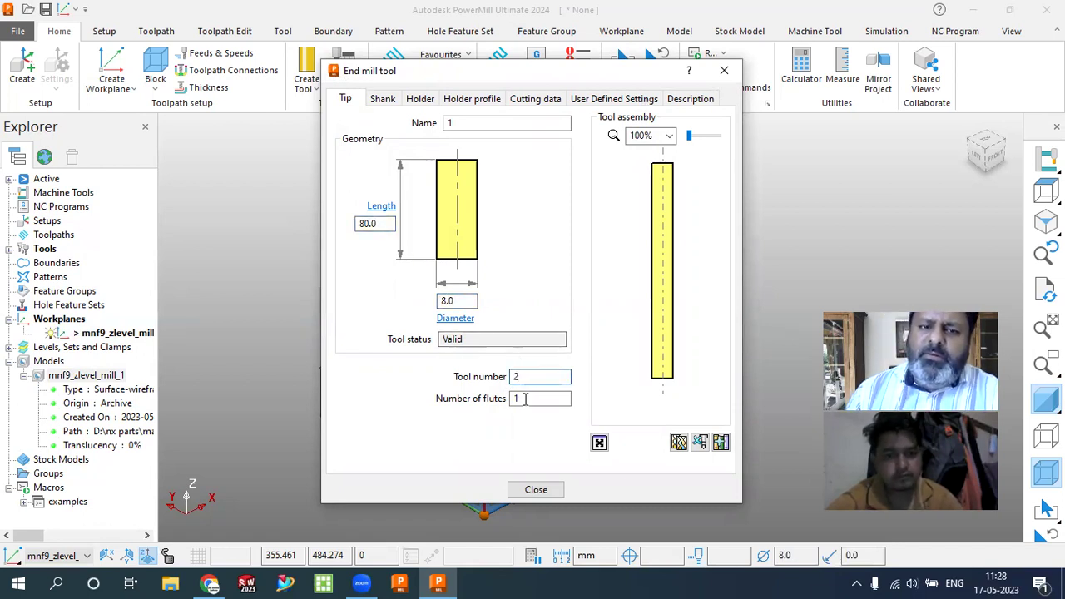
pyautogui.write('4')
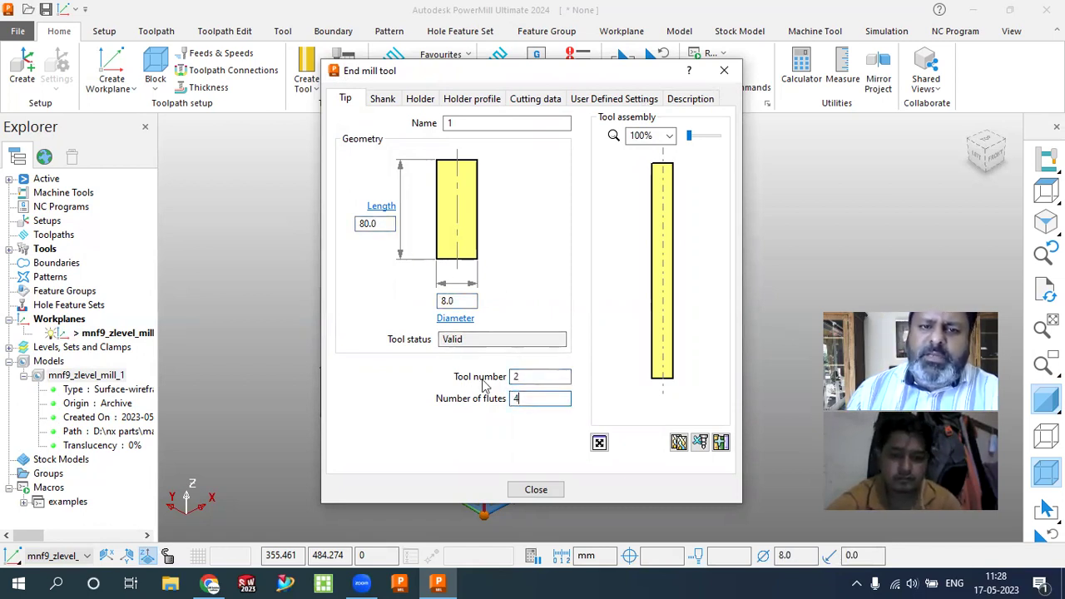
# - Add a default holder component to the 8 mm end mill, name the tool end8 and finish its definition
pyautogui.click(425, 99)
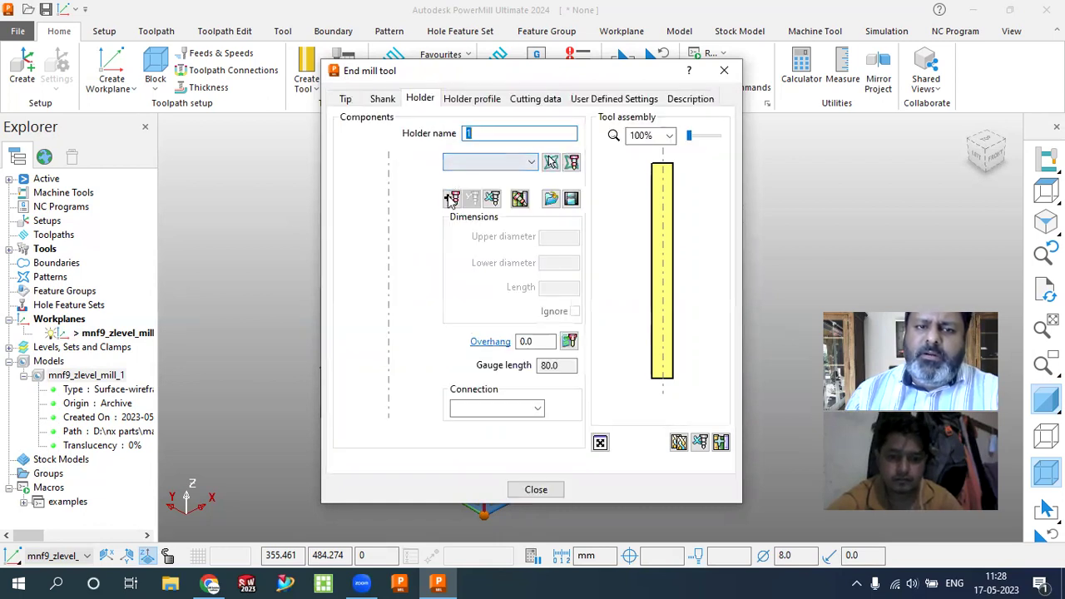
pyautogui.click(346, 99)
pyautogui.doubleClick(456, 124)
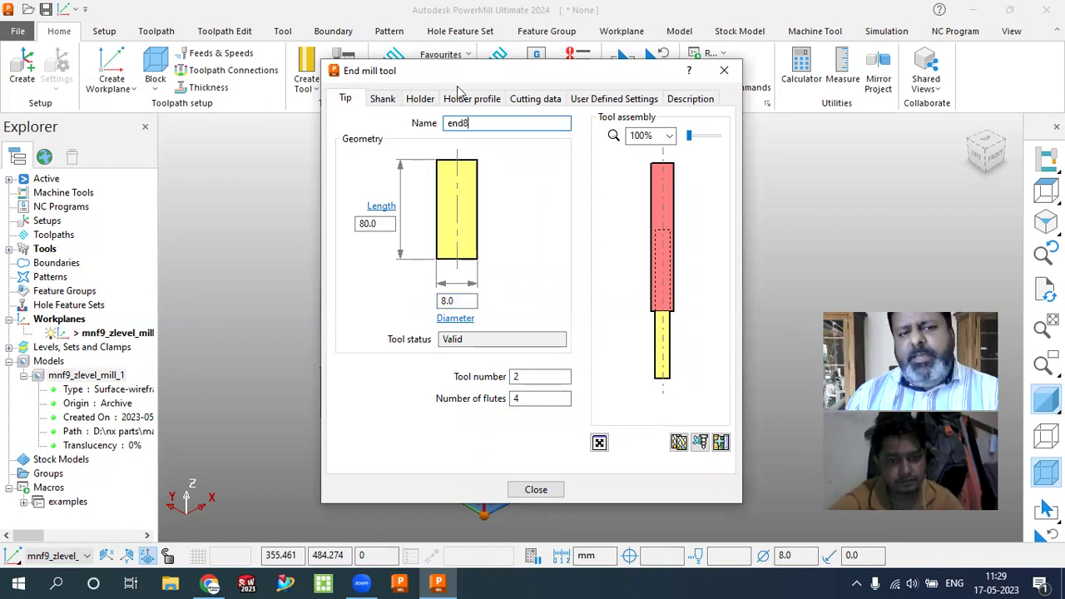
pyautogui.click(549, 492)
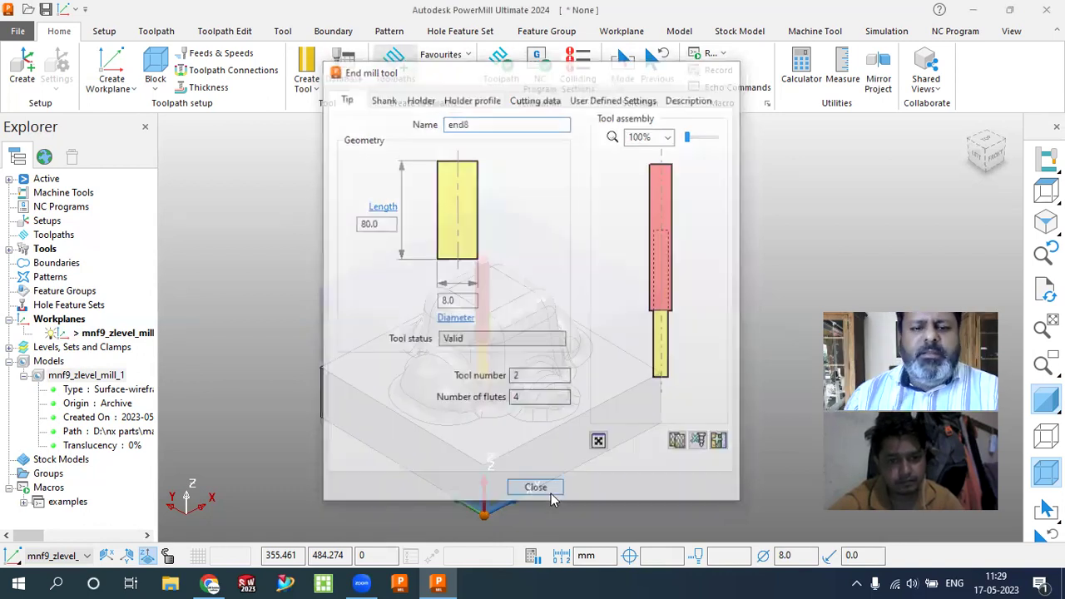
# - List the defined tools in the project tree and make end16 the active tool
pyautogui.click(10, 250)
pyautogui.click(93, 265)
pyautogui.click(92, 278)
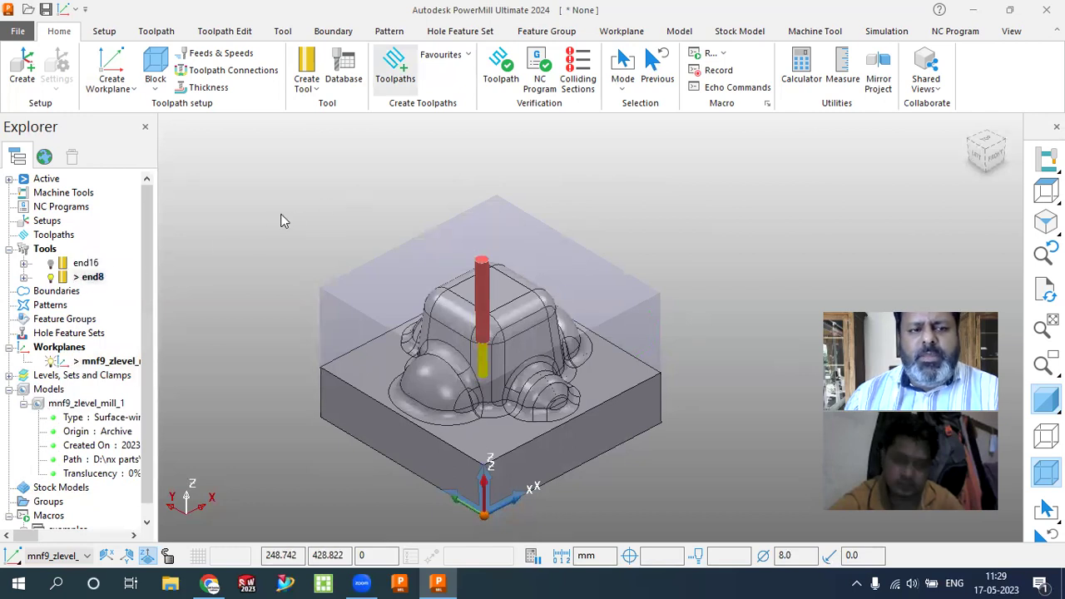
pyautogui.rightClick(93, 280)
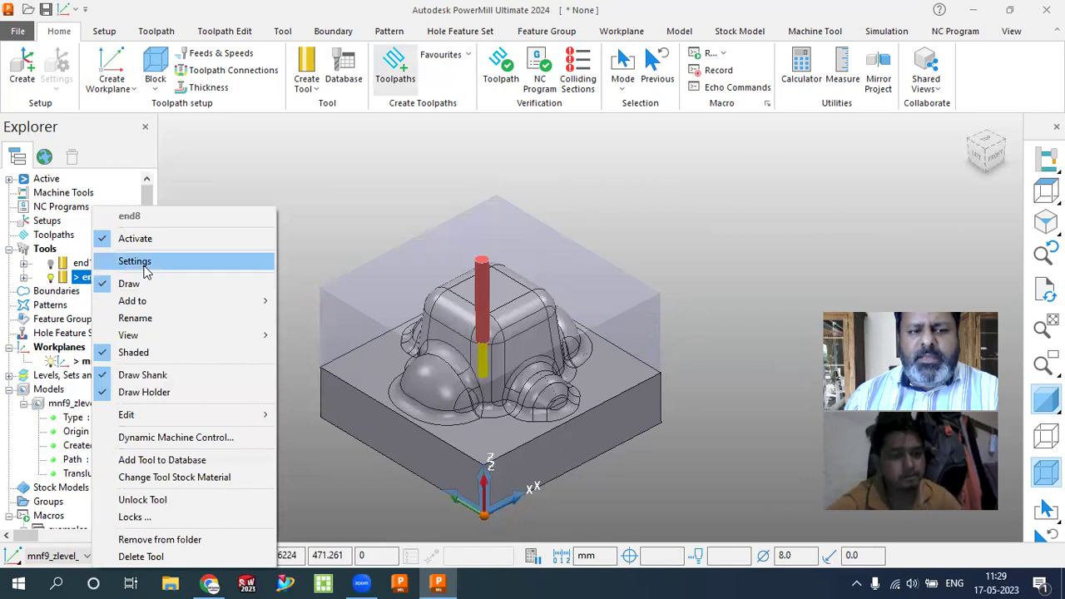
pyautogui.click(72, 266)
pyautogui.rightClick(79, 265)
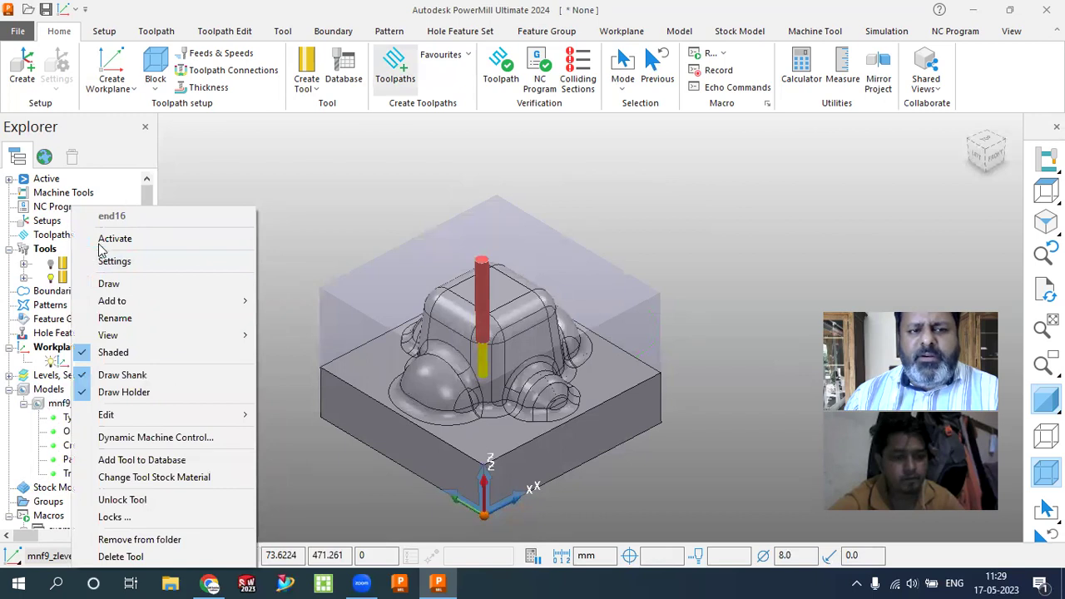
pyautogui.click(100, 238)
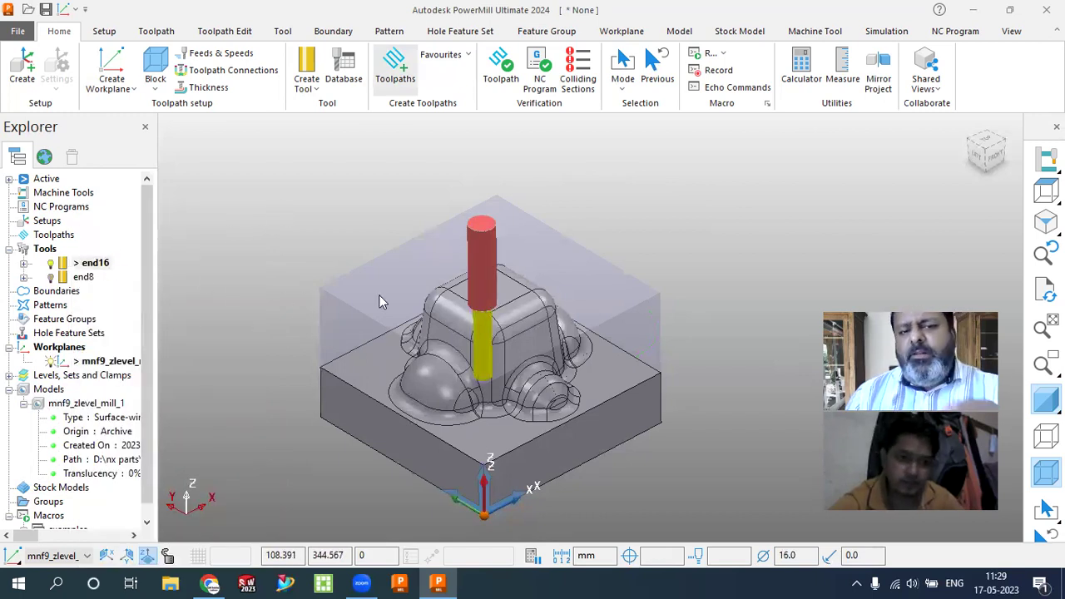
# - Start a new Model Area Clearance toolpath from the 3D Area Clearance strategies
pyautogui.click(394, 71)
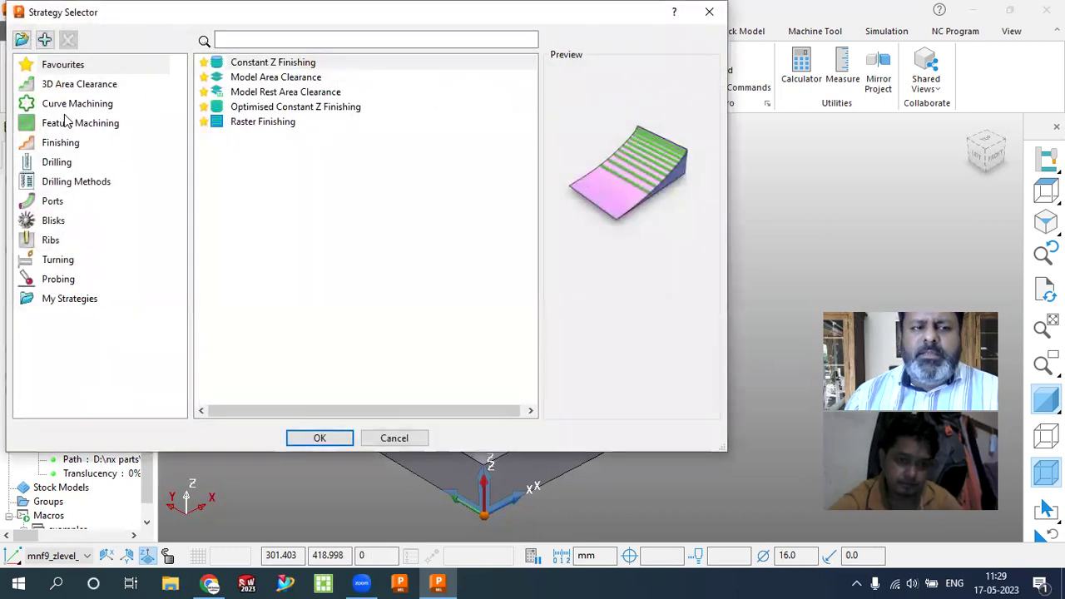
pyautogui.click(77, 86)
pyautogui.click(266, 78)
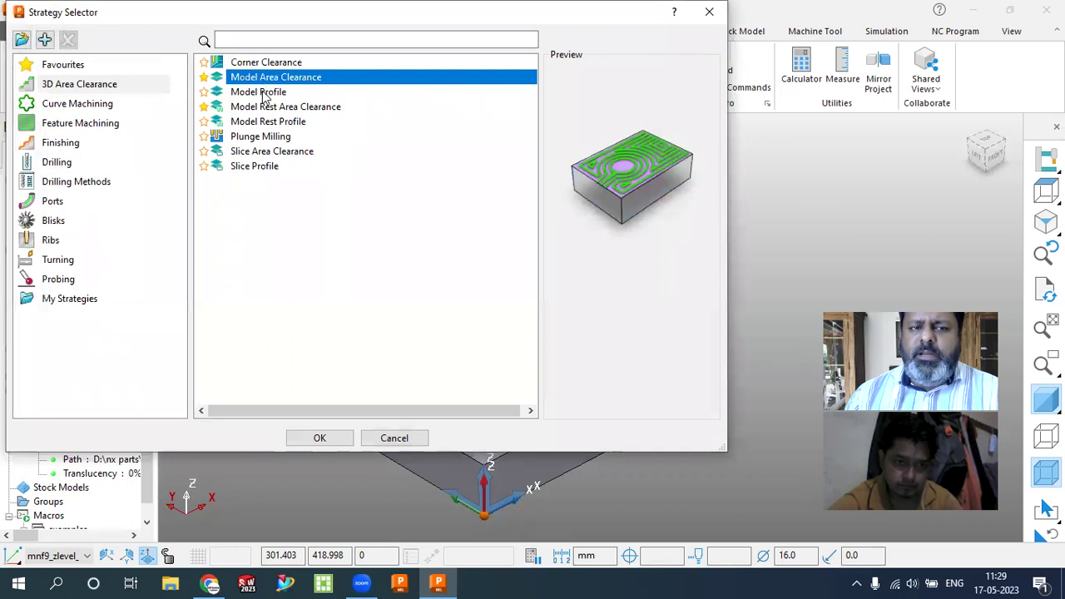
pyautogui.click(334, 441)
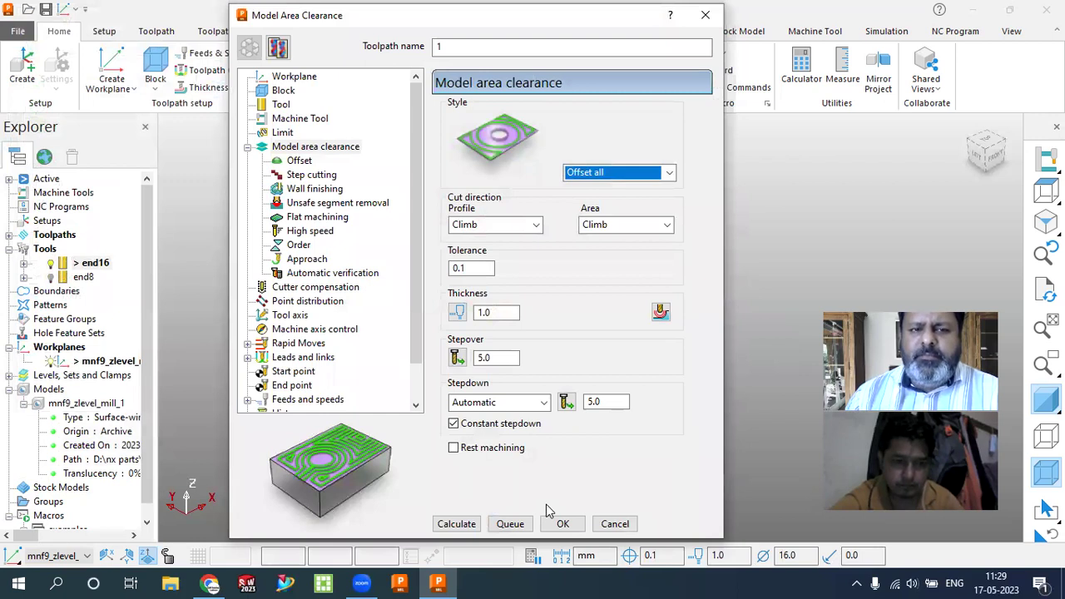
pyautogui.click(813, 266)
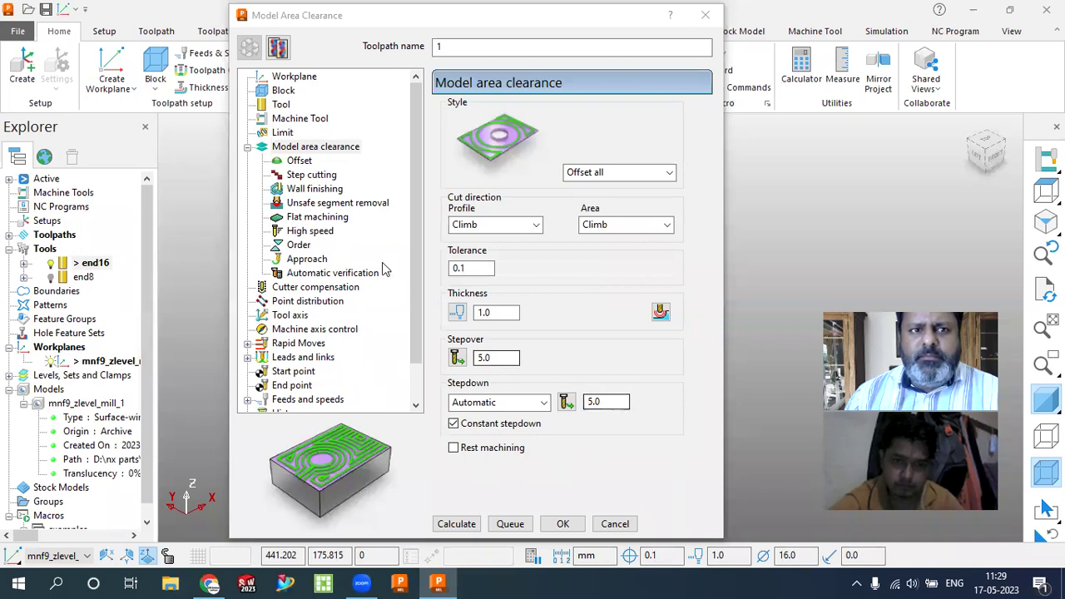
# - Review the toolpath's workplane and block, and set the end16 tool's number of flutes to 4
pyautogui.click(293, 77)
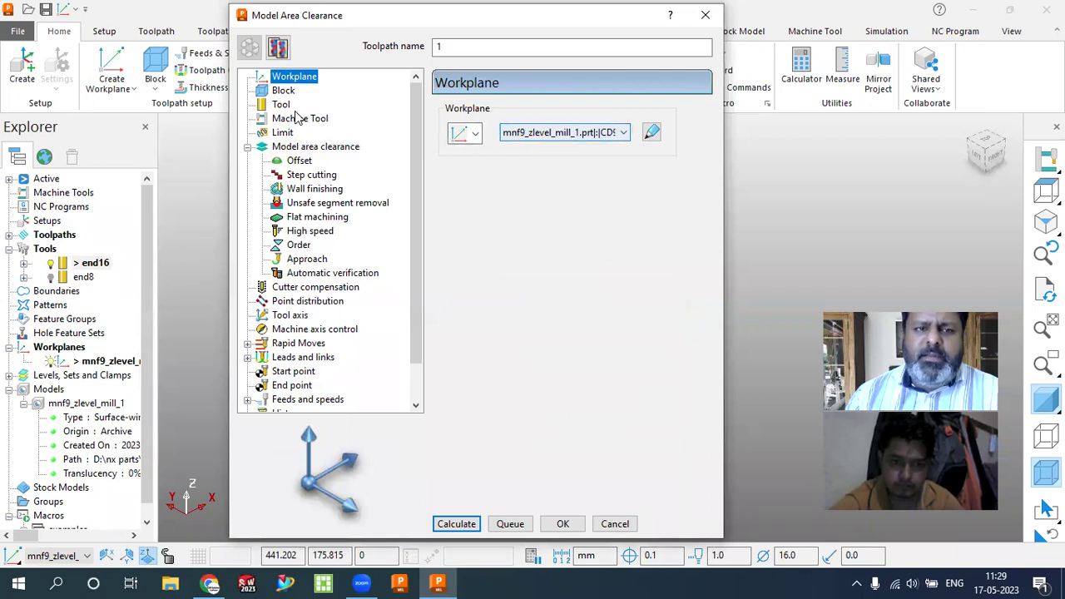
pyautogui.click(283, 91)
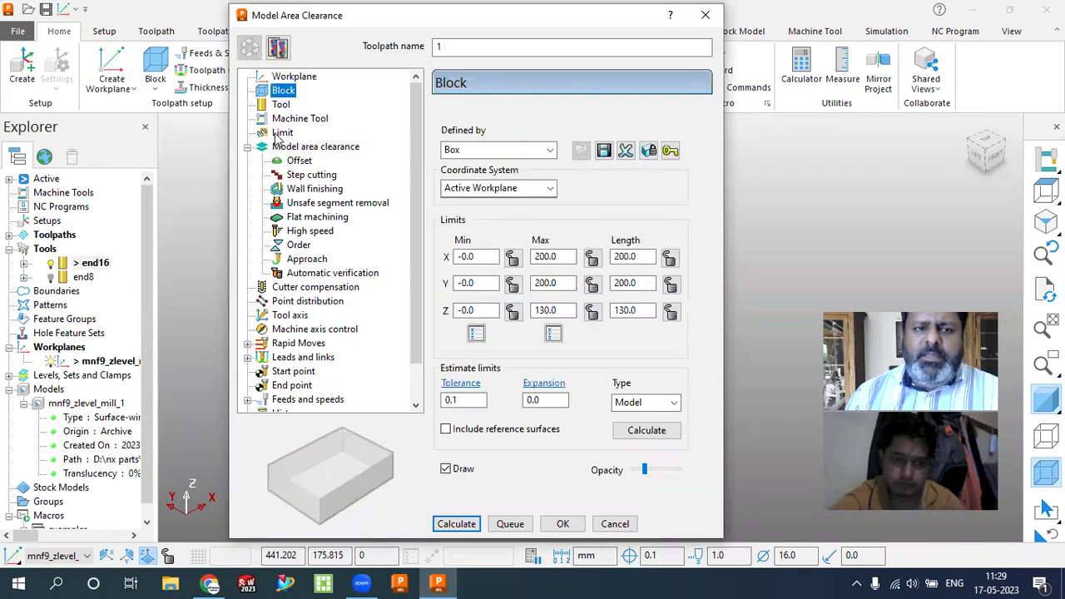
pyautogui.click(282, 104)
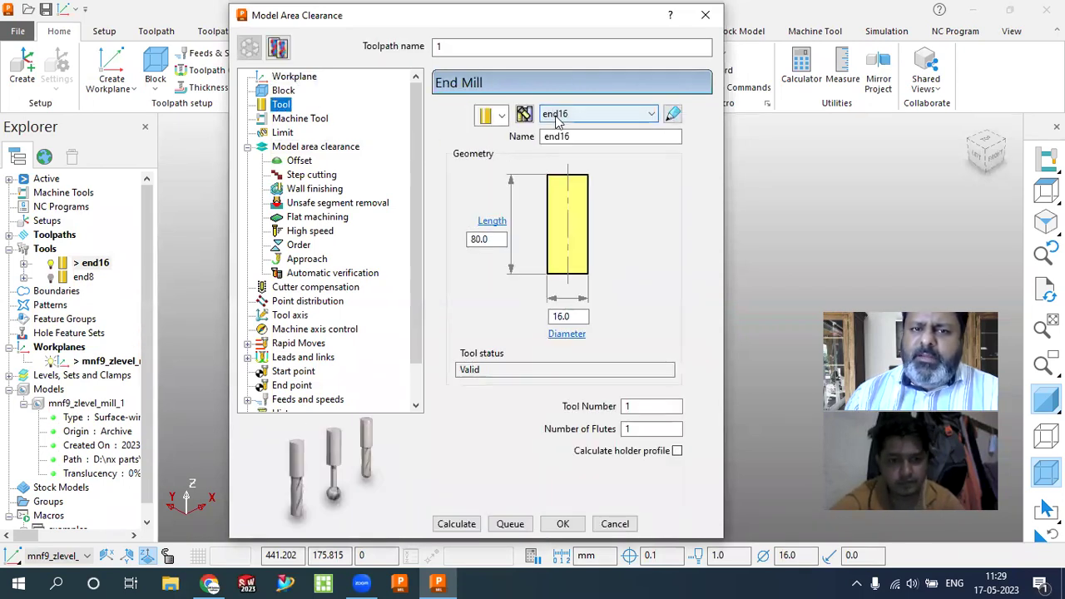
pyautogui.press('Tab')
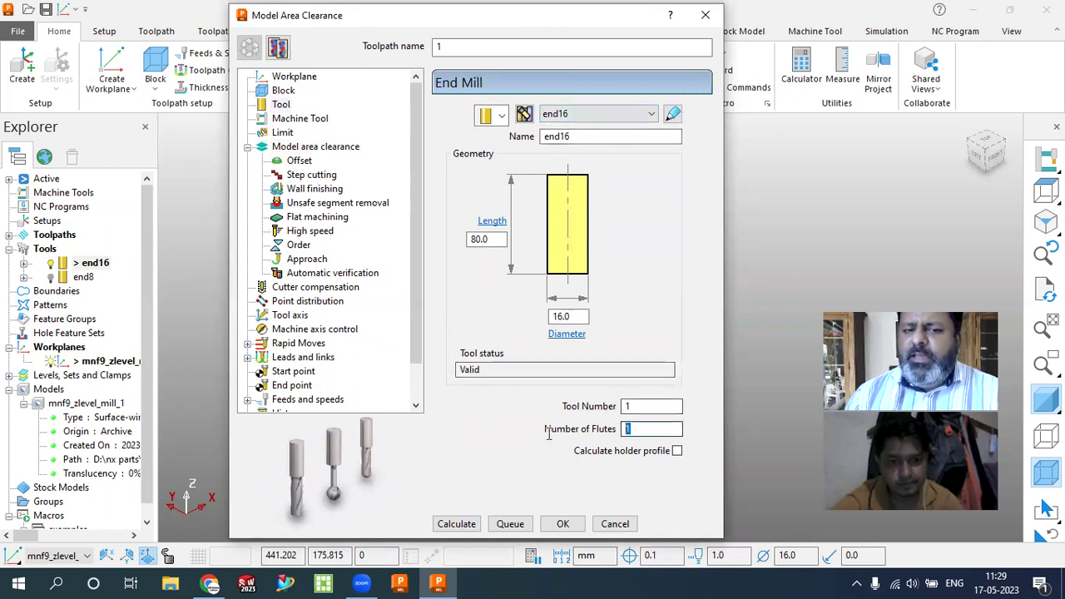
pyautogui.write('4')
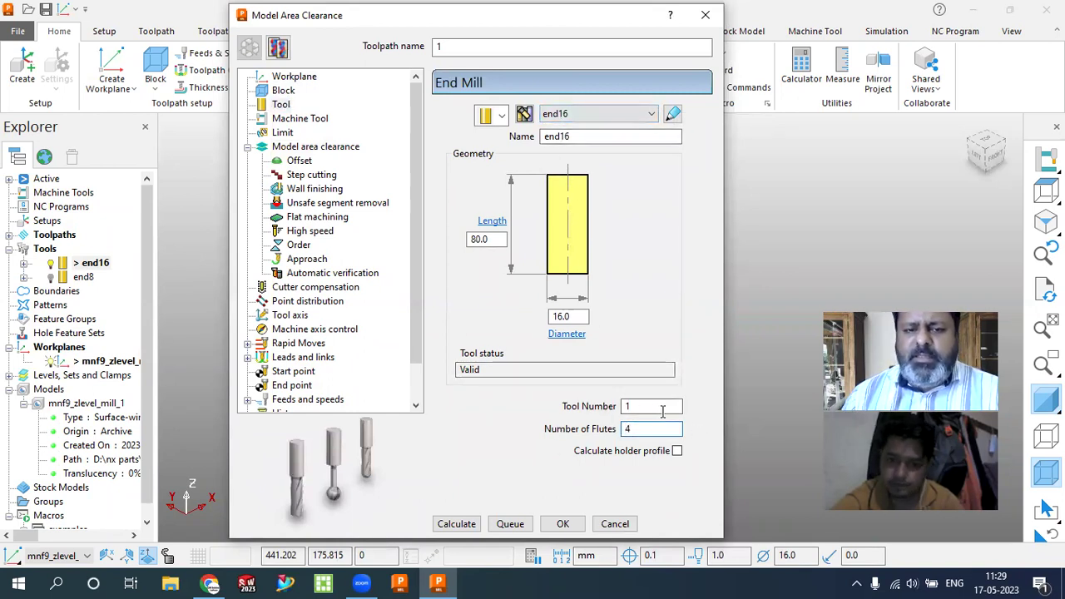
# - Split the area clearance thickness into separate radial and axial values, with 1.0 mm radial and 0.0 mm axial
pyautogui.click(301, 149)
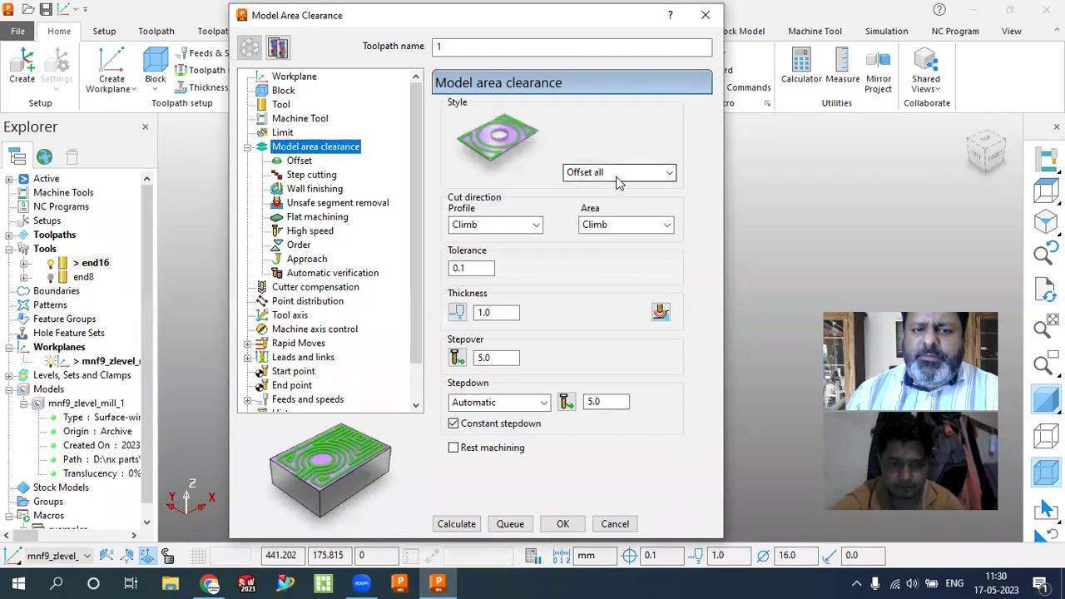
pyautogui.click(502, 316)
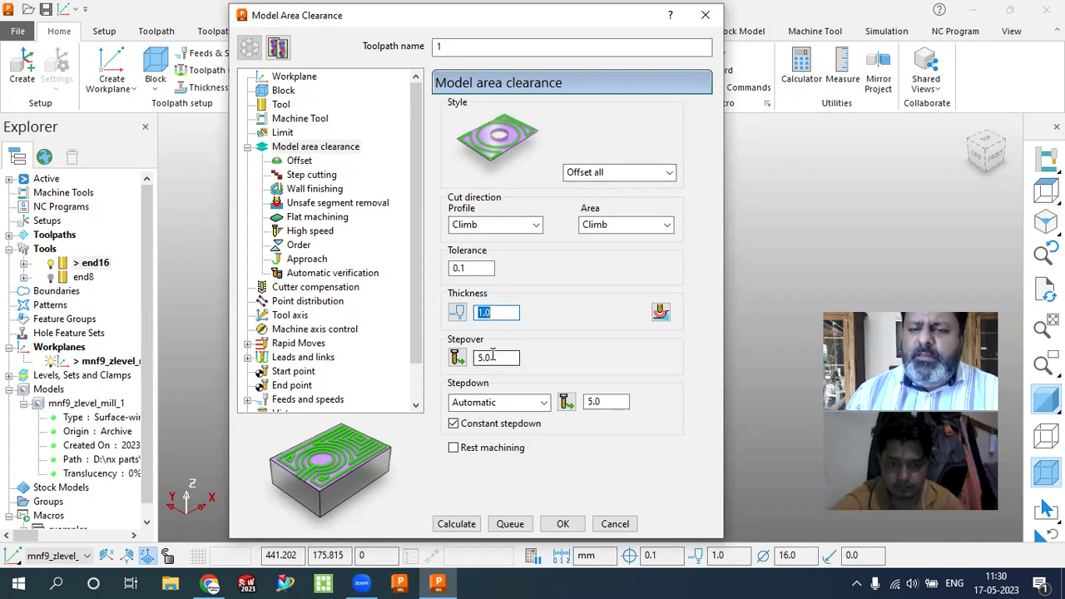
pyautogui.click(457, 312)
pyautogui.doubleClick(593, 313)
pyautogui.click(607, 314)
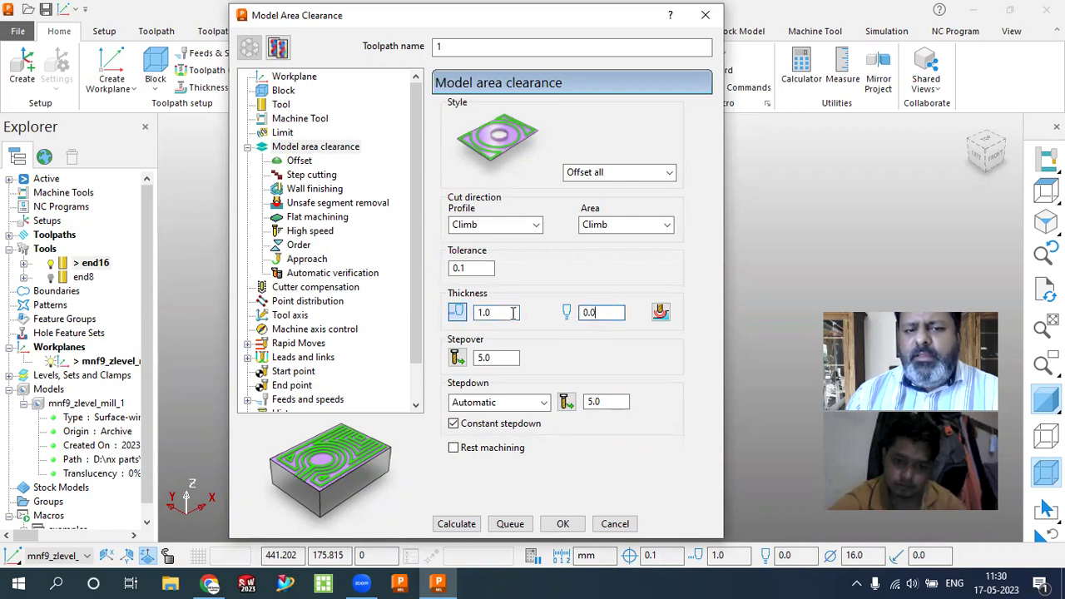
pyautogui.click(457, 312)
pyautogui.doubleClick(504, 315)
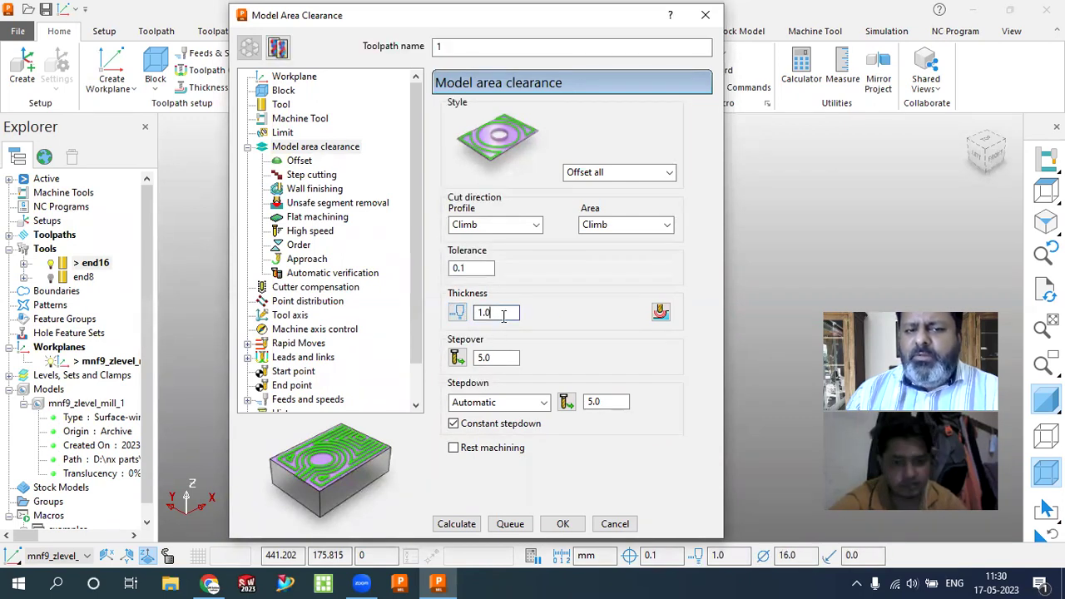
pyautogui.click(459, 314)
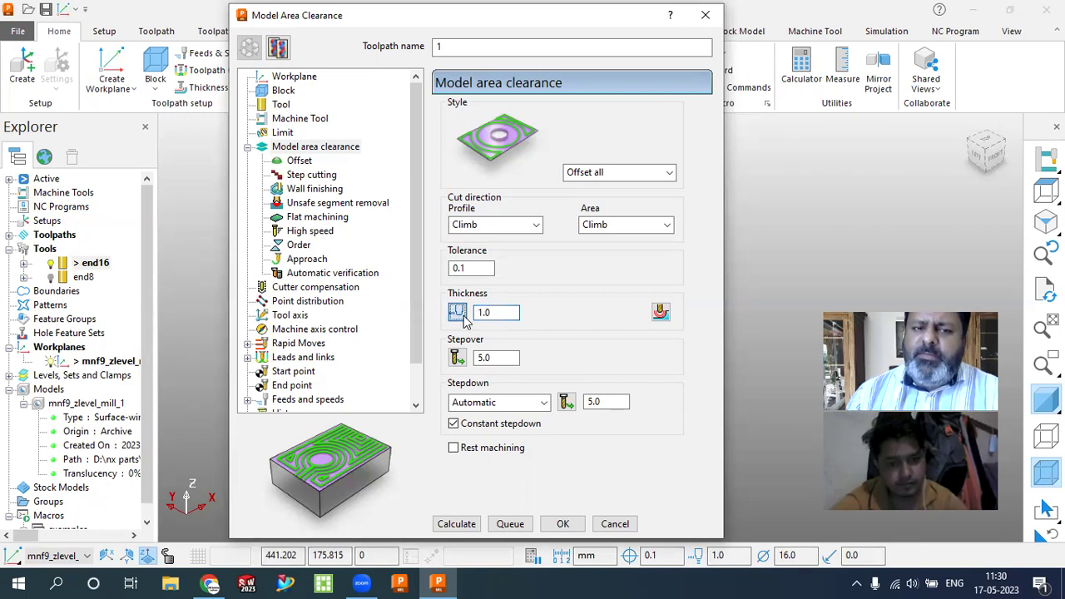
pyautogui.doubleClick(605, 314)
pyautogui.click(491, 315)
# - Set the area clearance stepover to 7 mm and the automatic stepdown to 1 mm
pyautogui.doubleClick(503, 357)
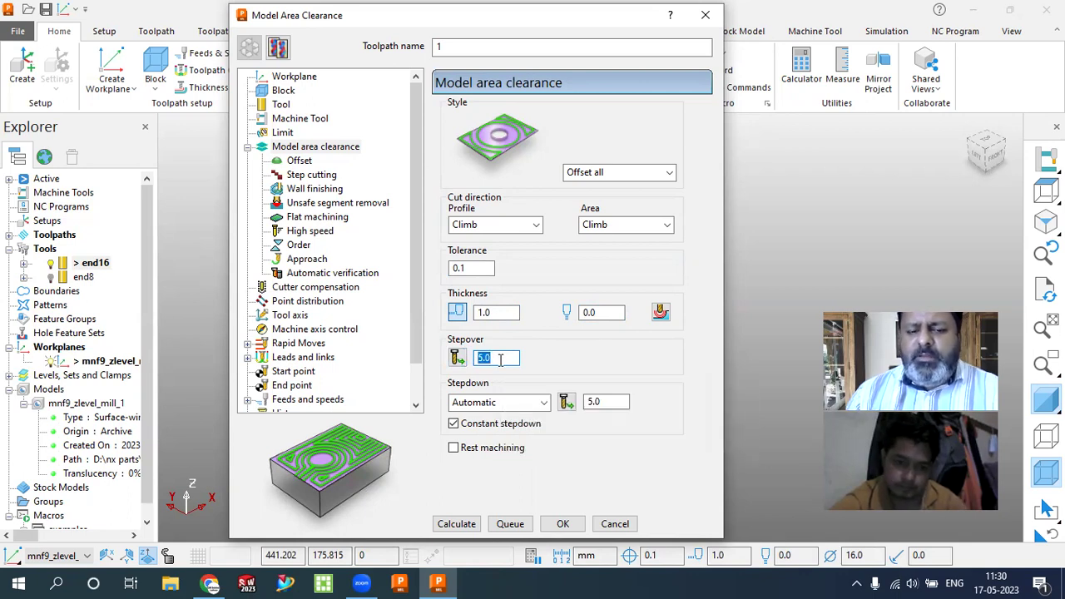
pyautogui.write('7')
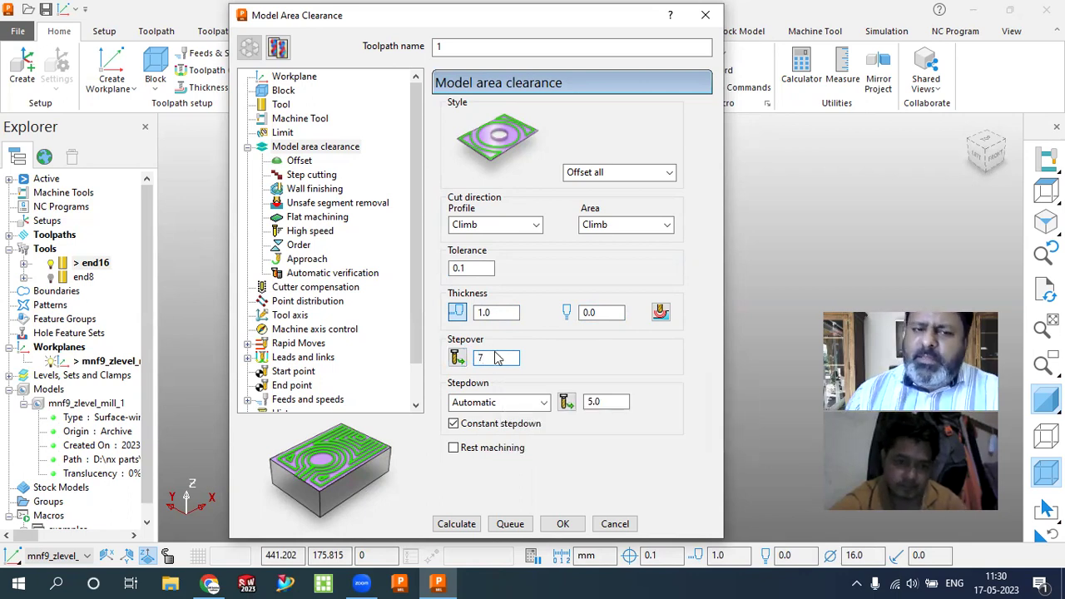
pyautogui.click(615, 402)
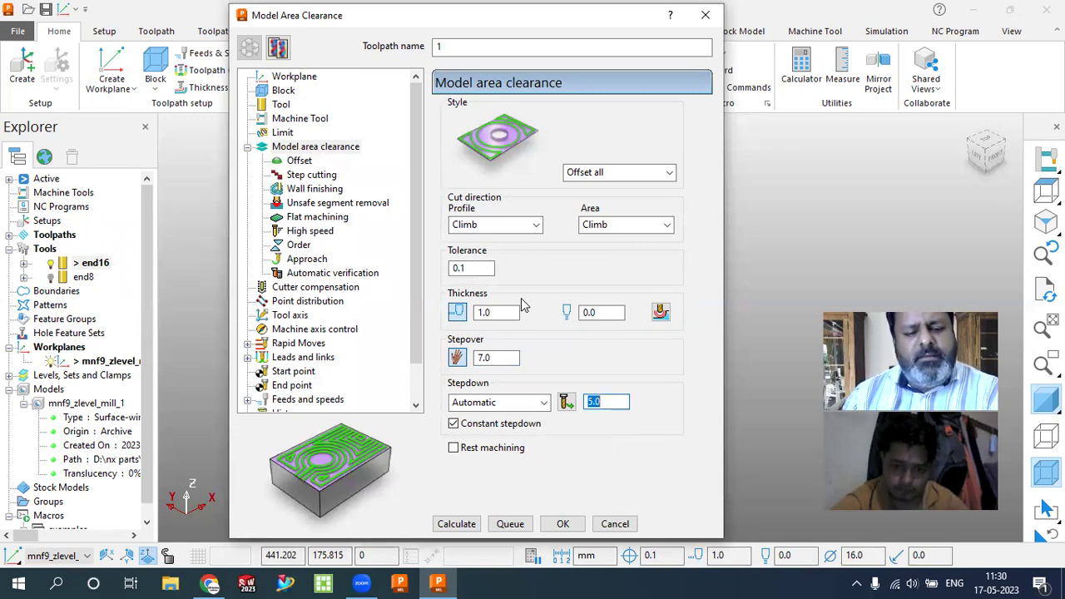
pyautogui.write('1')
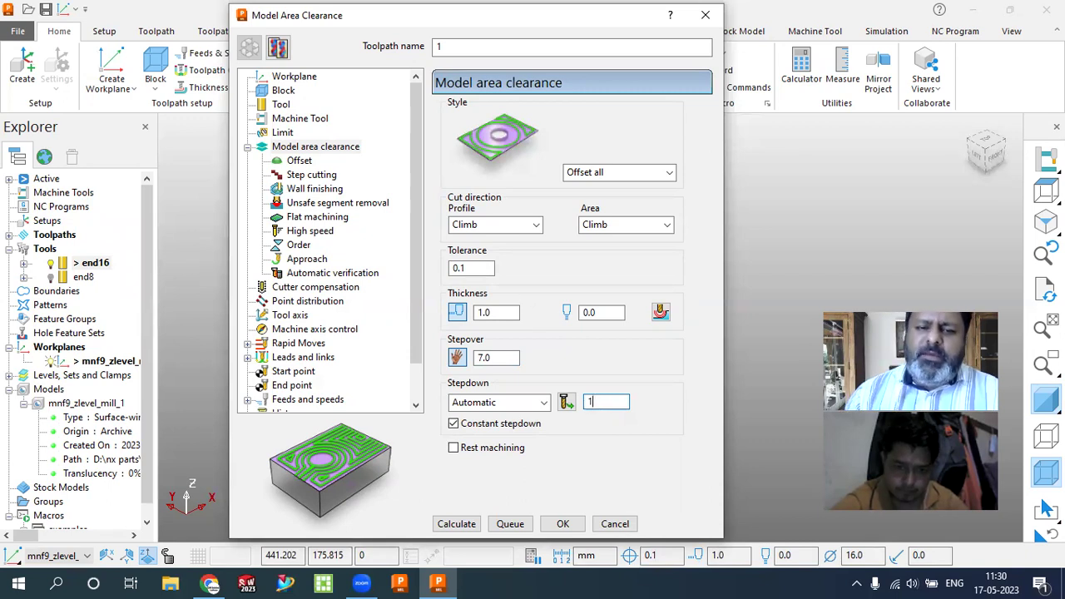
# - Enable the Spiral option in the advanced offset settings of the area clearance
pyautogui.click(297, 159)
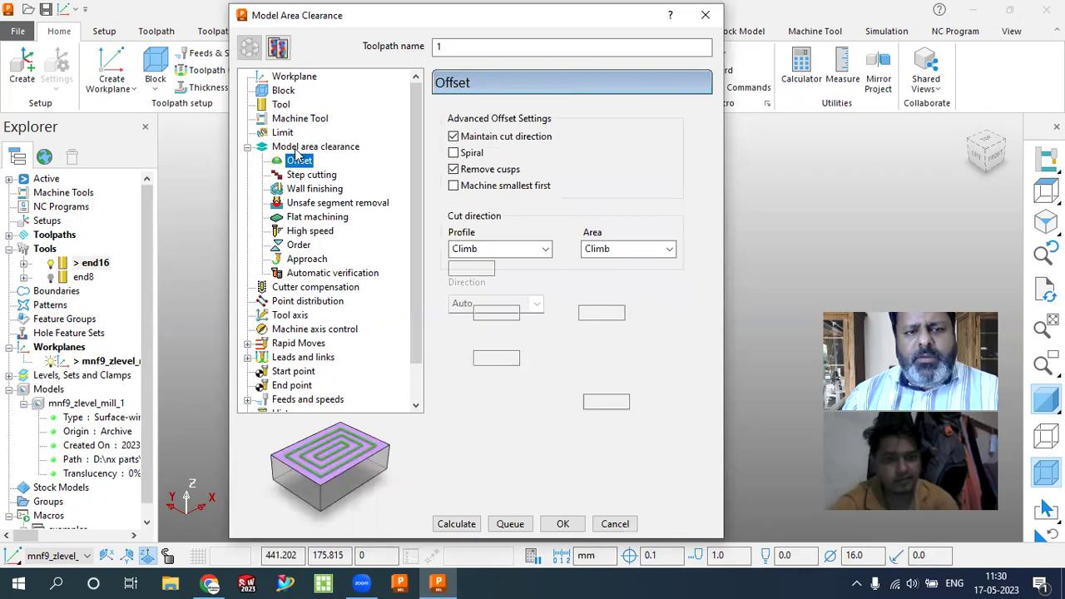
pyautogui.click(298, 148)
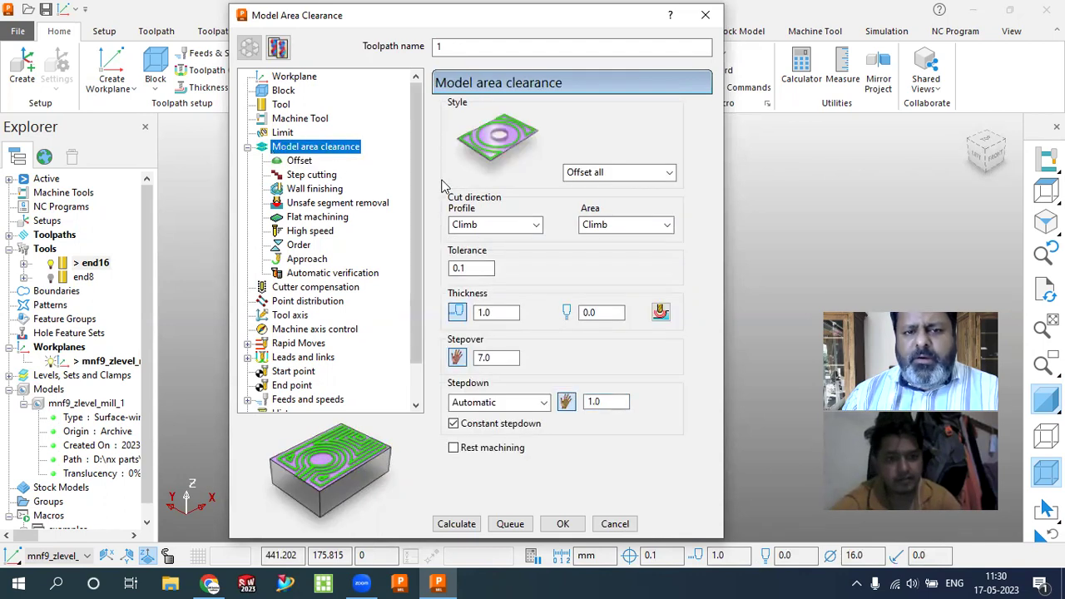
pyautogui.click(301, 161)
pyautogui.click(453, 154)
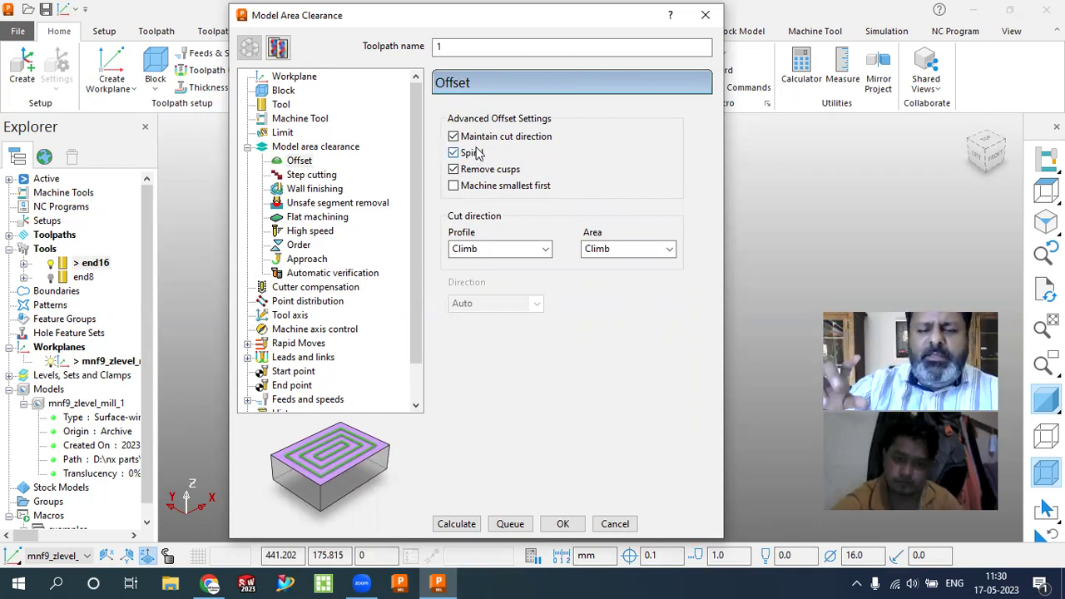
pyautogui.click(302, 162)
# - Enable wall finishing for the area clearance with a final stepover of 0.1 mm
pyautogui.click(308, 190)
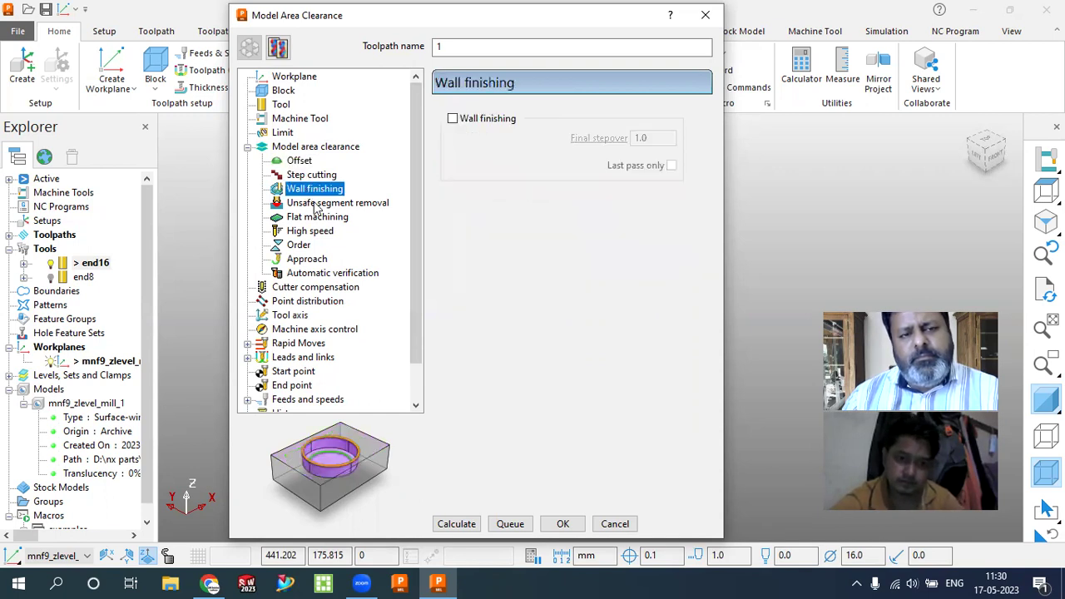
pyautogui.click(319, 205)
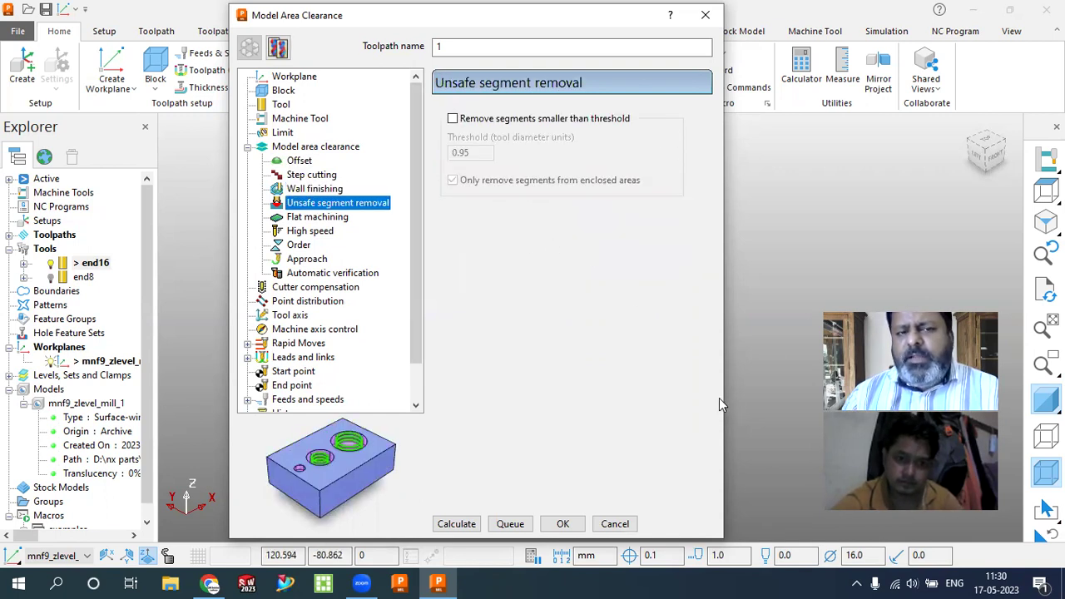
pyautogui.click(306, 189)
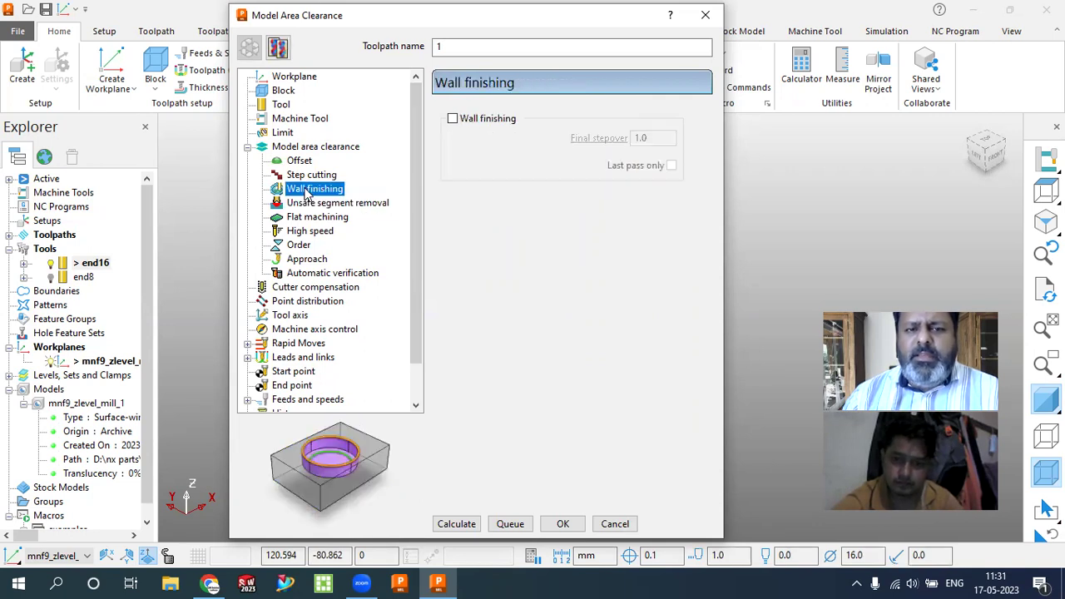
pyautogui.click(453, 119)
pyautogui.moveTo(638, 139); pyautogui.dragTo(668, 143)
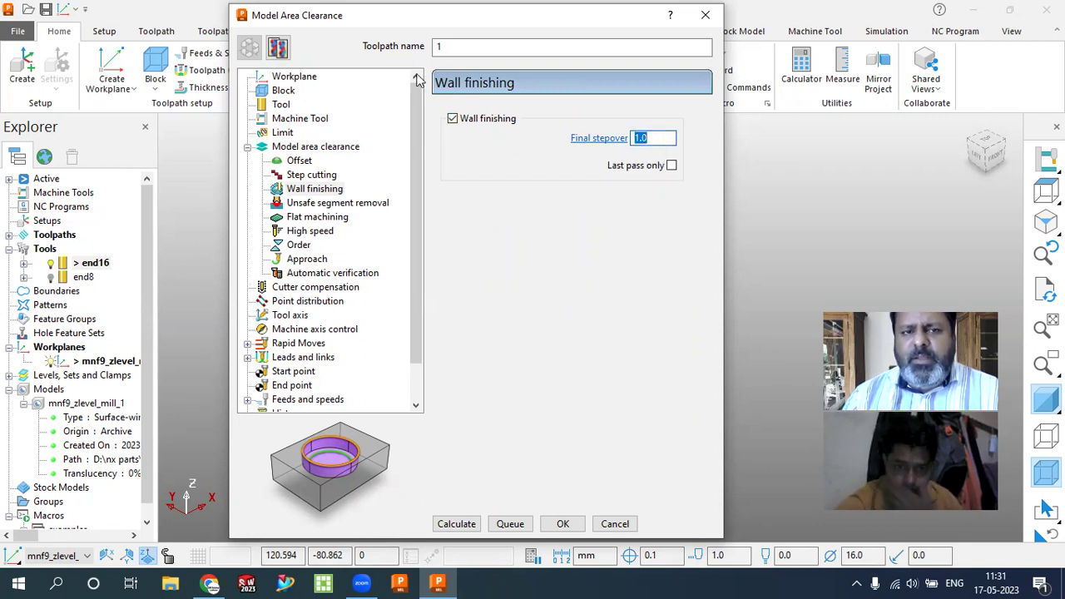
pyautogui.press('BackSpace')
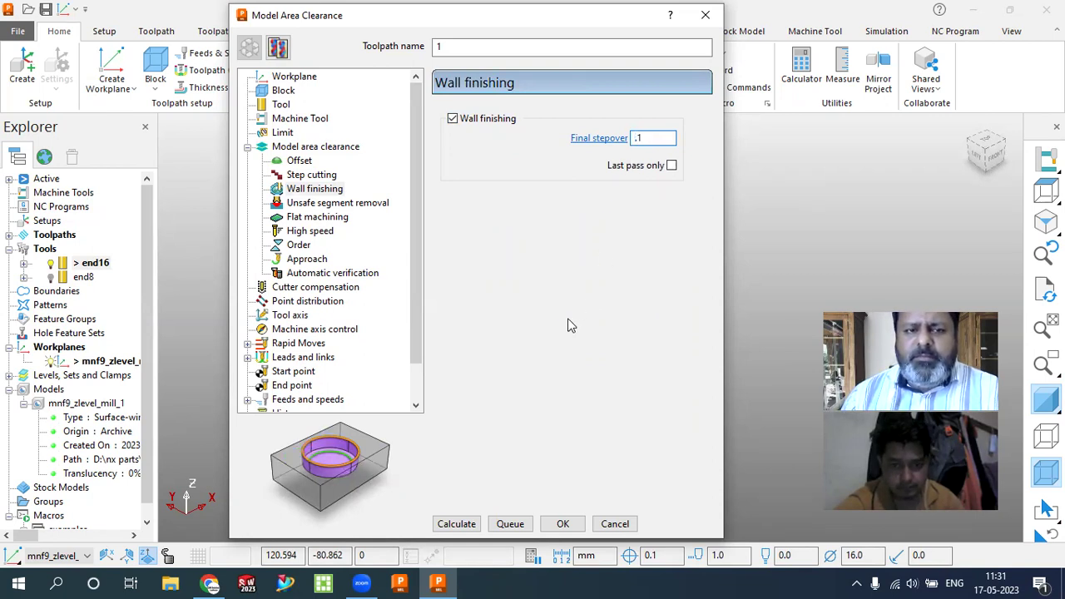
# - Enable automatic collision checking against model and stock, with holder and shank clearances of 0.5 mm each
pyautogui.click(346, 275)
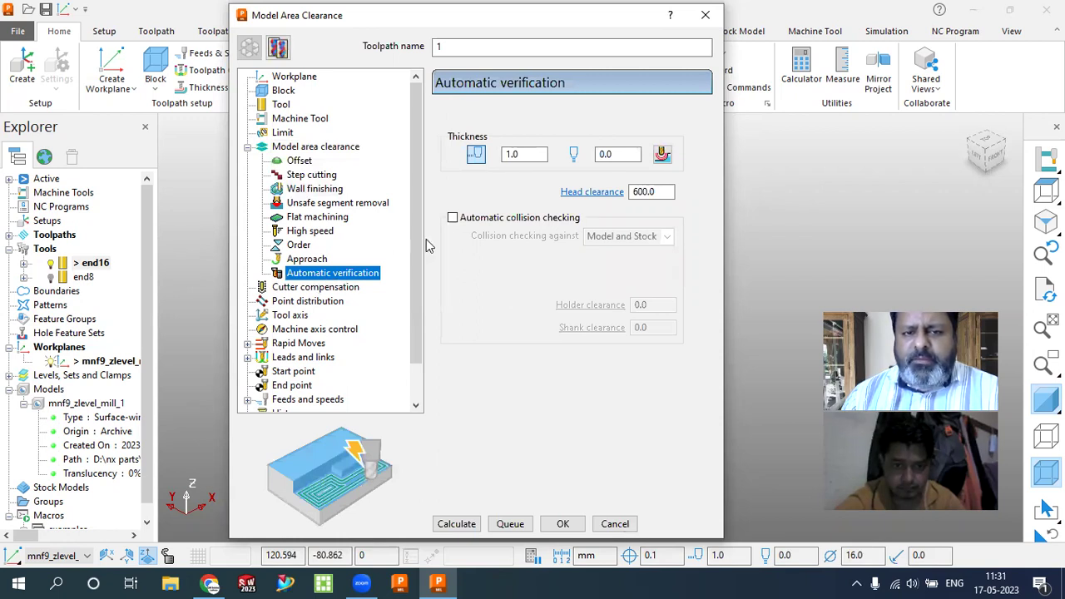
pyautogui.click(452, 218)
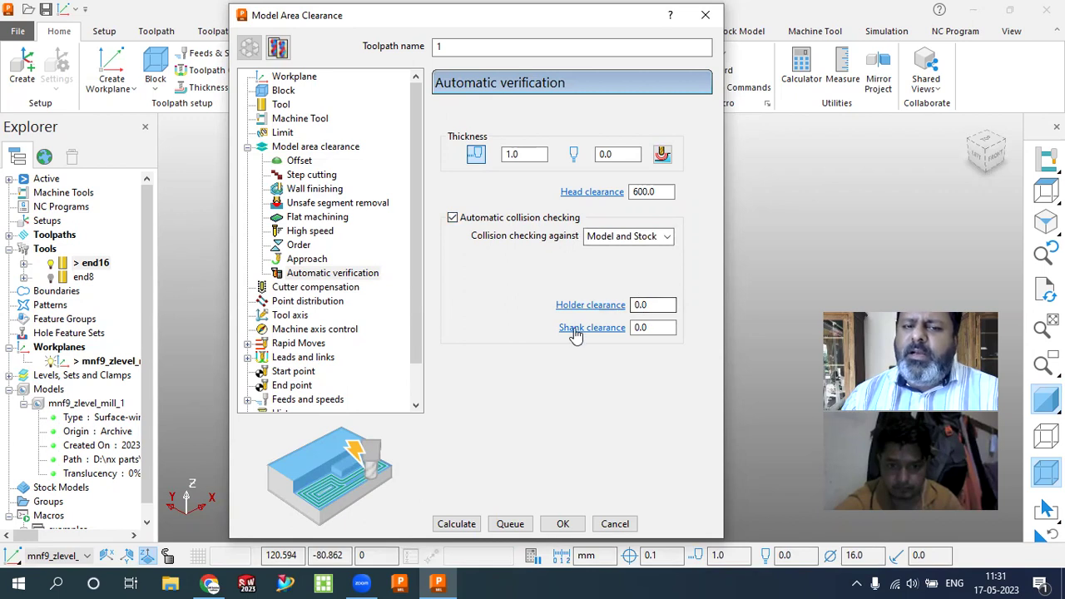
pyautogui.click(657, 305)
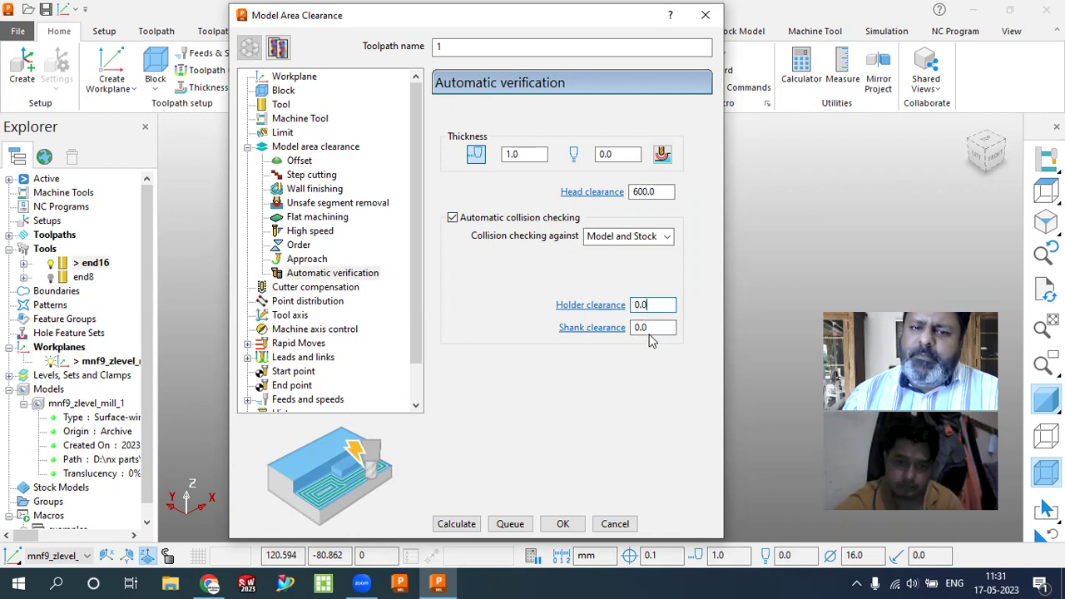
pyautogui.moveTo(651, 305); pyautogui.dragTo(639, 306)
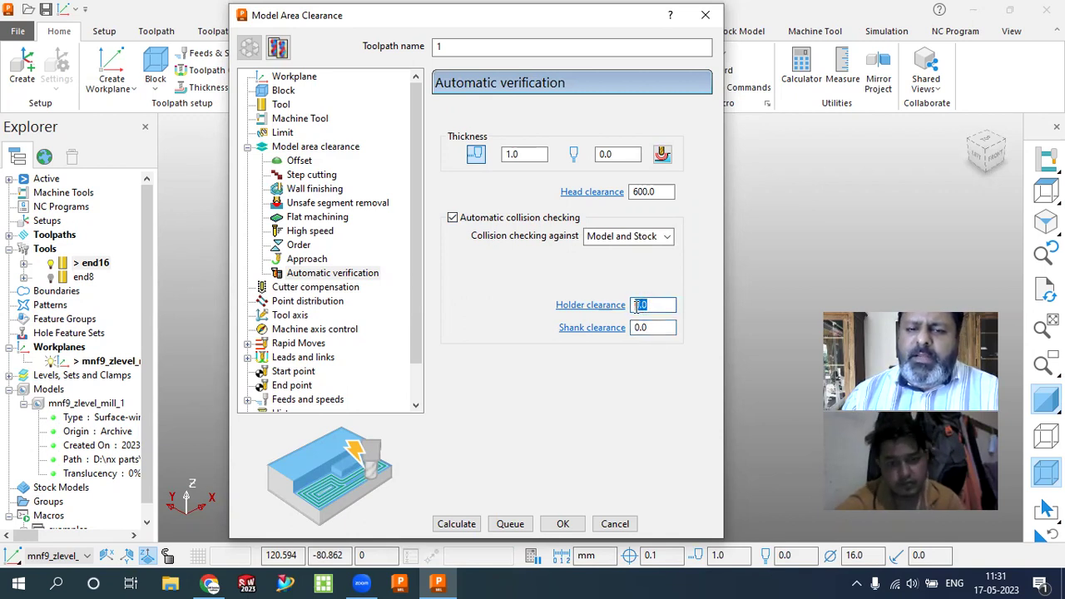
pyautogui.write('.5')
pyautogui.moveTo(636, 328); pyautogui.dragTo(653, 331)
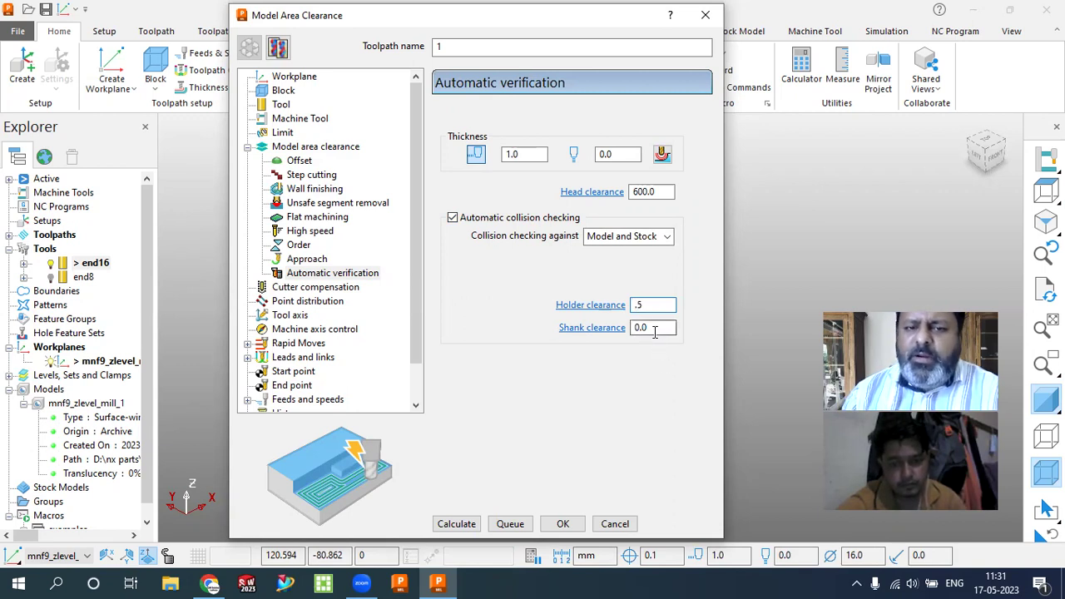
pyautogui.write('.5')
pyautogui.click(667, 305)
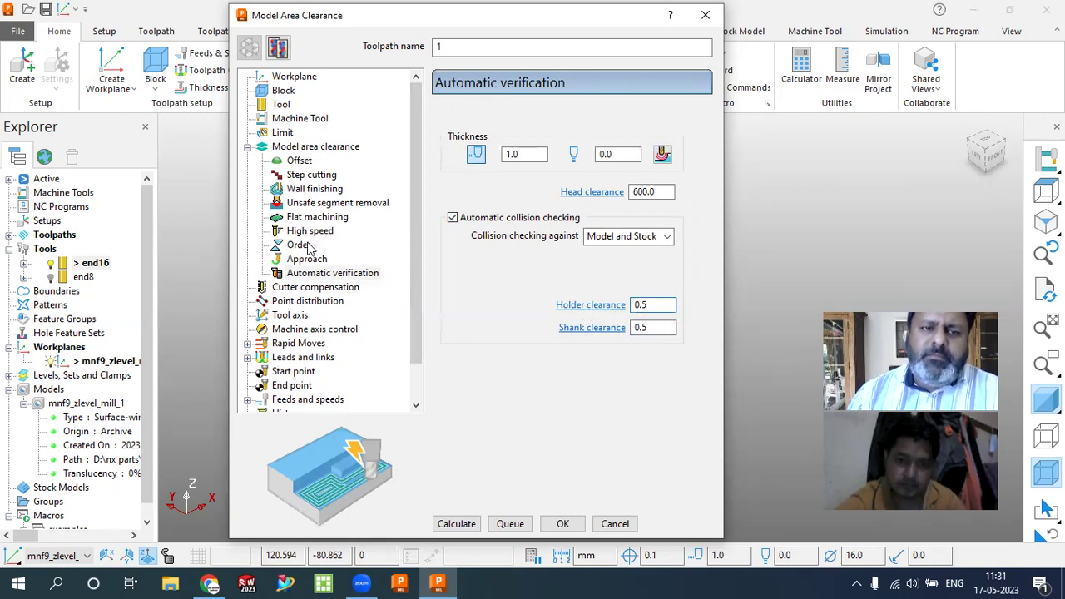
pyautogui.click(310, 275)
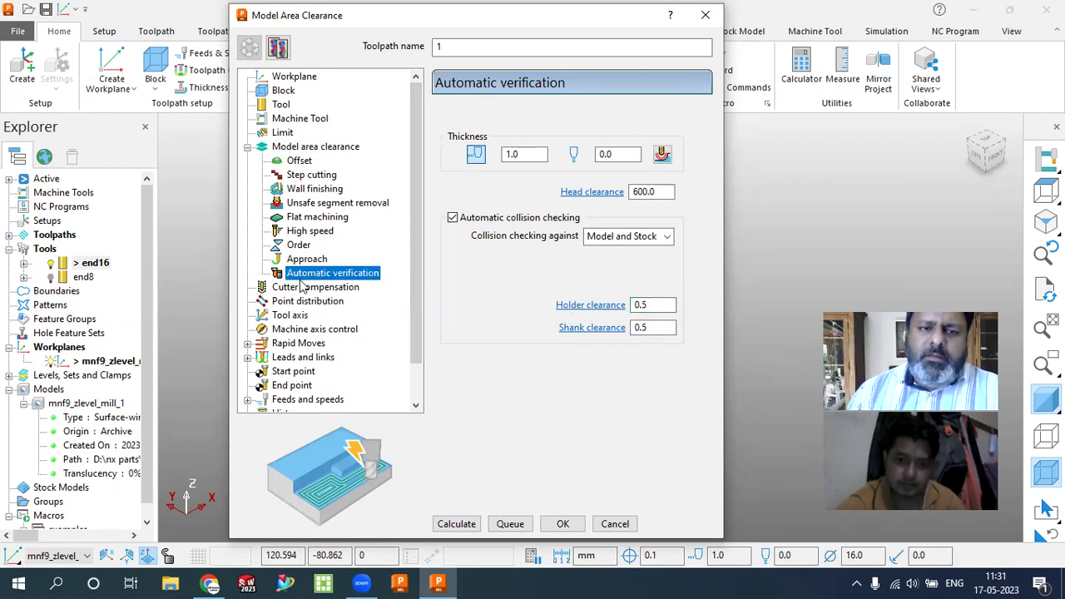
# - Calculate the rapid move heights from Block and Model with a rapid clearance of 10 mm and a plunge clearance of 5 mm
pyautogui.click(293, 344)
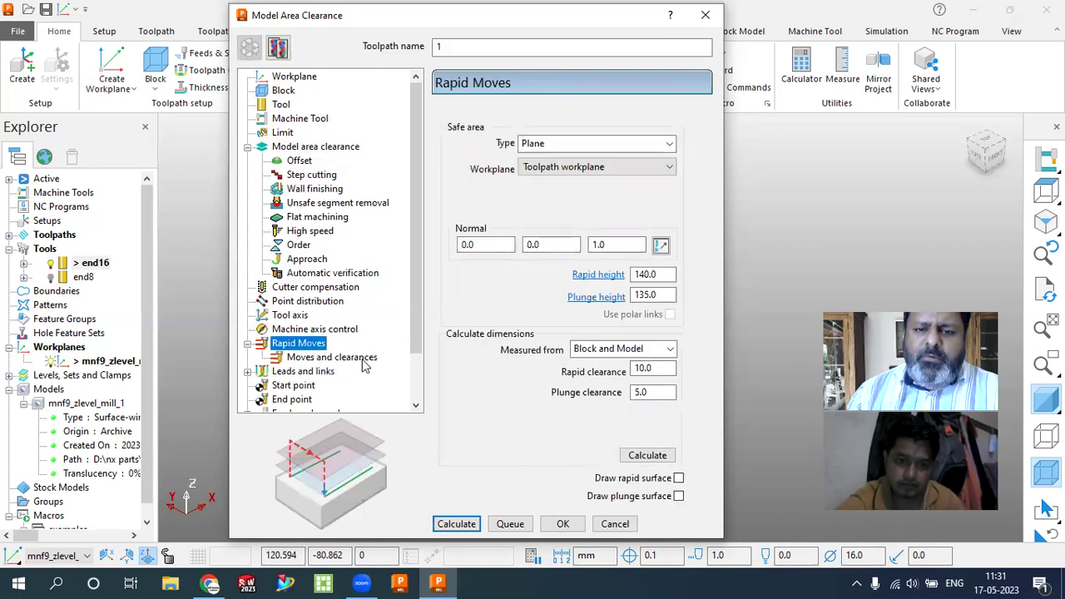
pyautogui.click(648, 455)
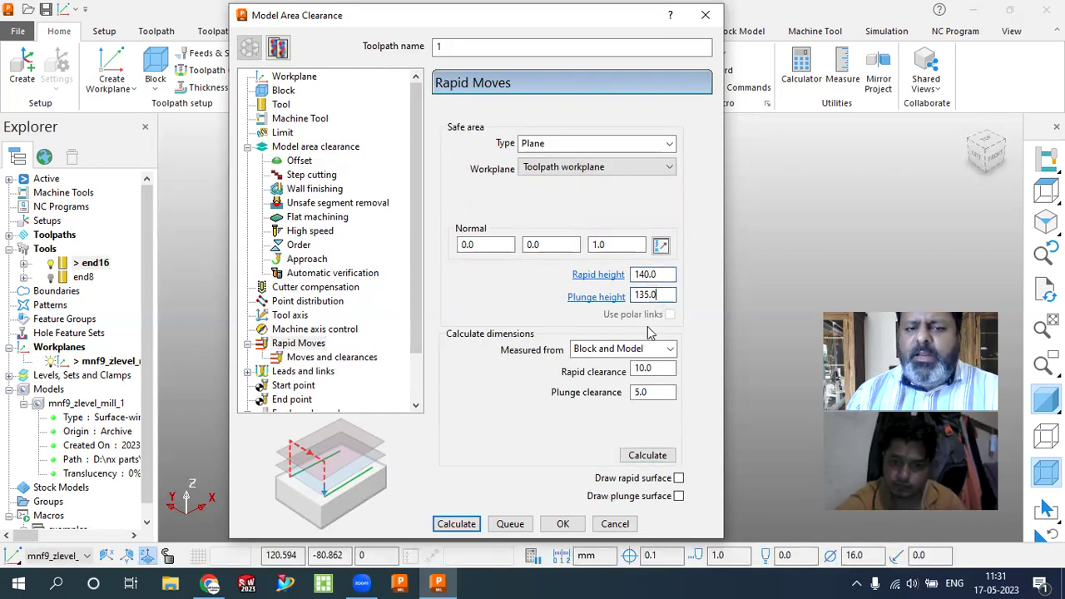
# - Recalculate the rapid move heights and shift the strategy dialog to check the model and workplane behind it
pyautogui.click(649, 455)
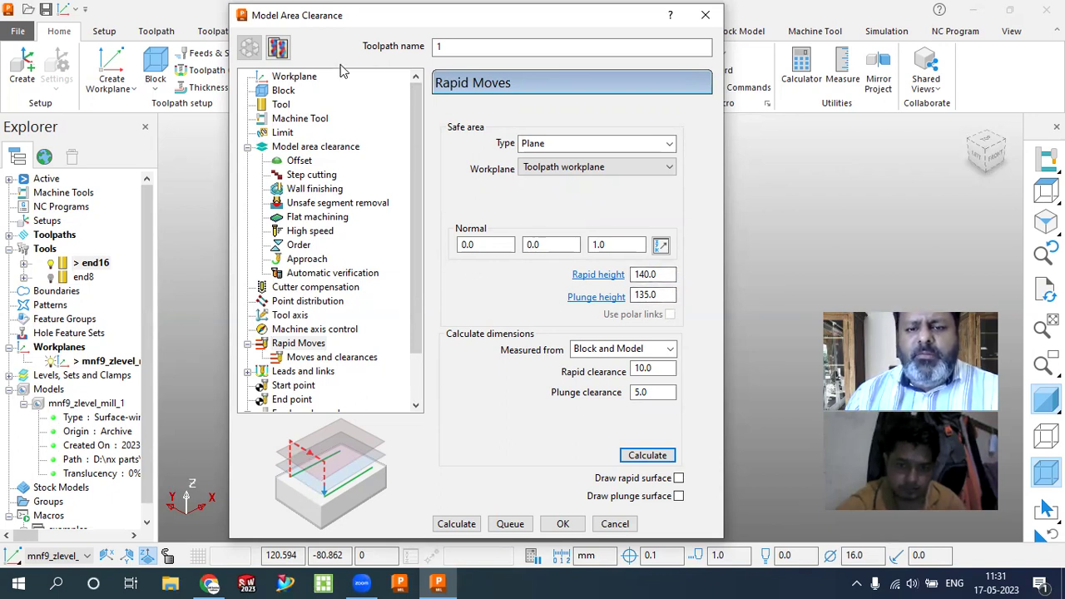
pyautogui.moveTo(341, 15); pyautogui.dragTo(23, 12)
pyautogui.scroll(5, 530, 452)
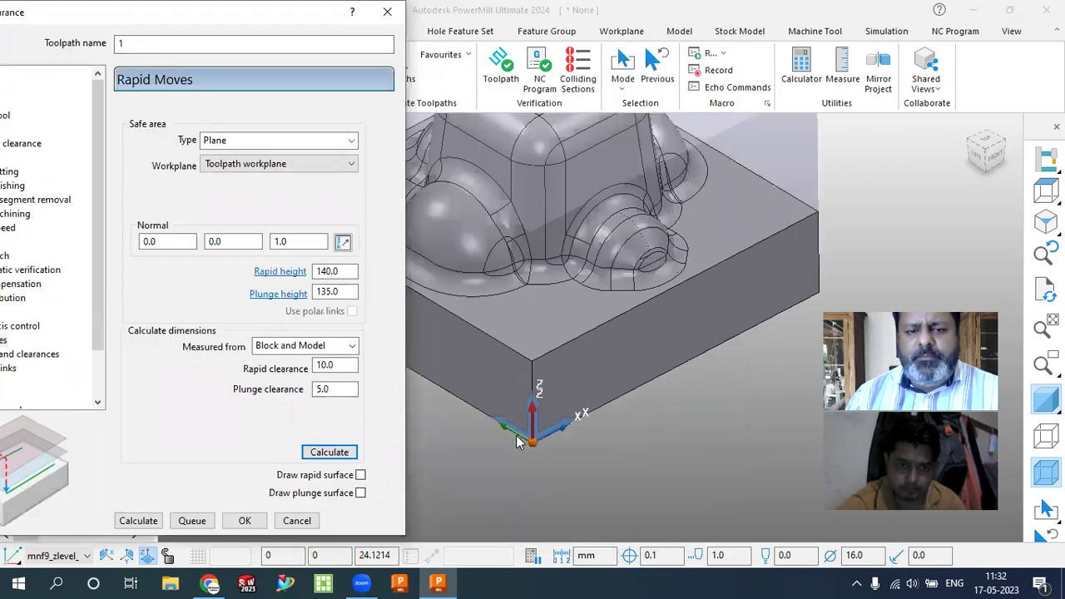
pyautogui.scroll(-5, 533, 450)
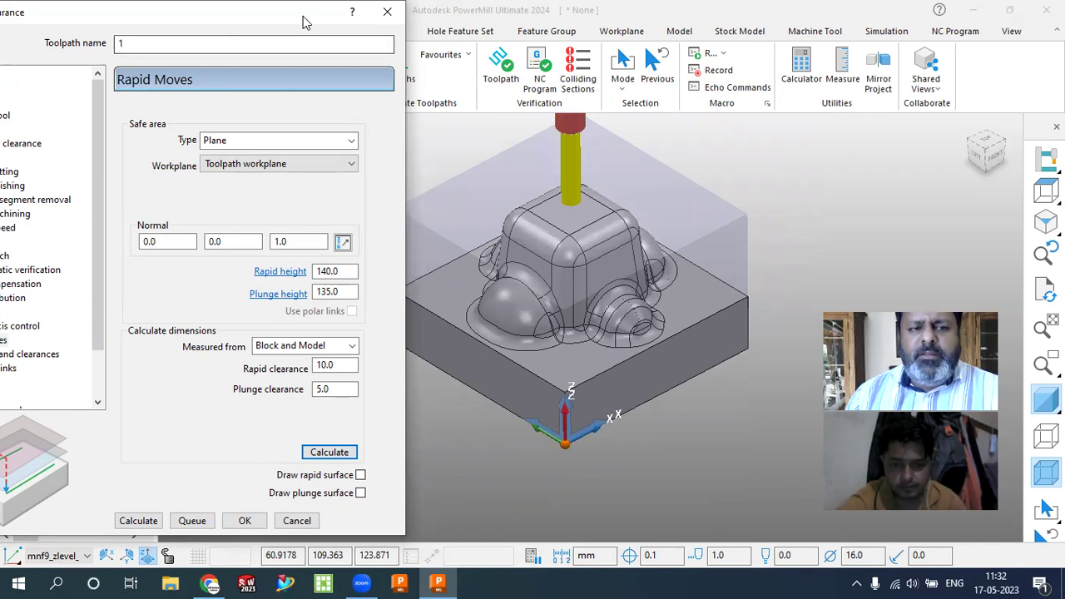
pyautogui.moveTo(304, 22); pyautogui.dragTo(416, 22)
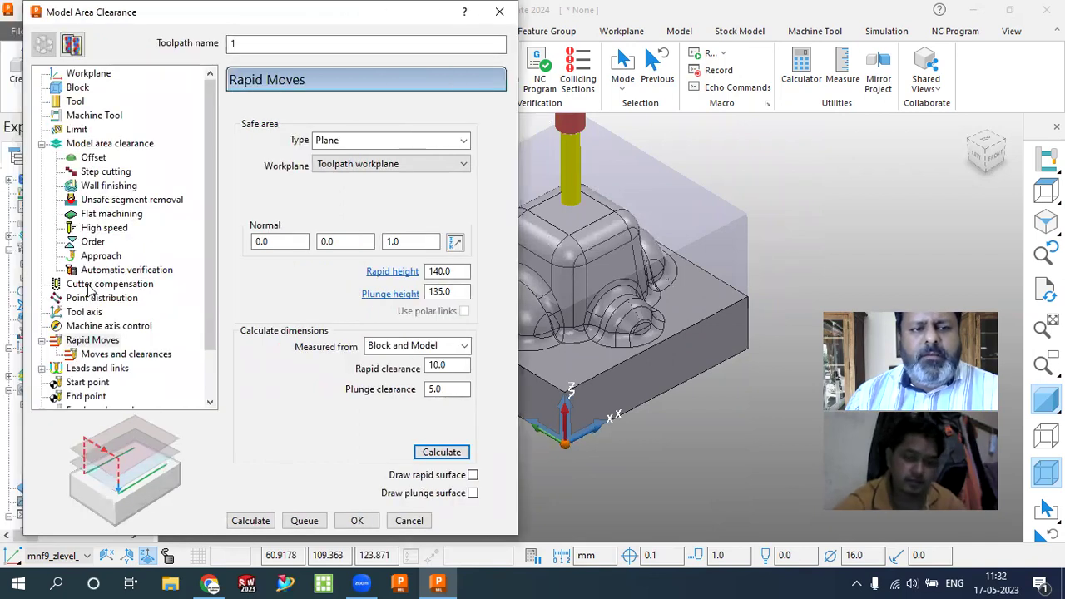
# - Set the start point of the area clearance to First point safe
pyautogui.click(90, 383)
pyautogui.click(426, 140)
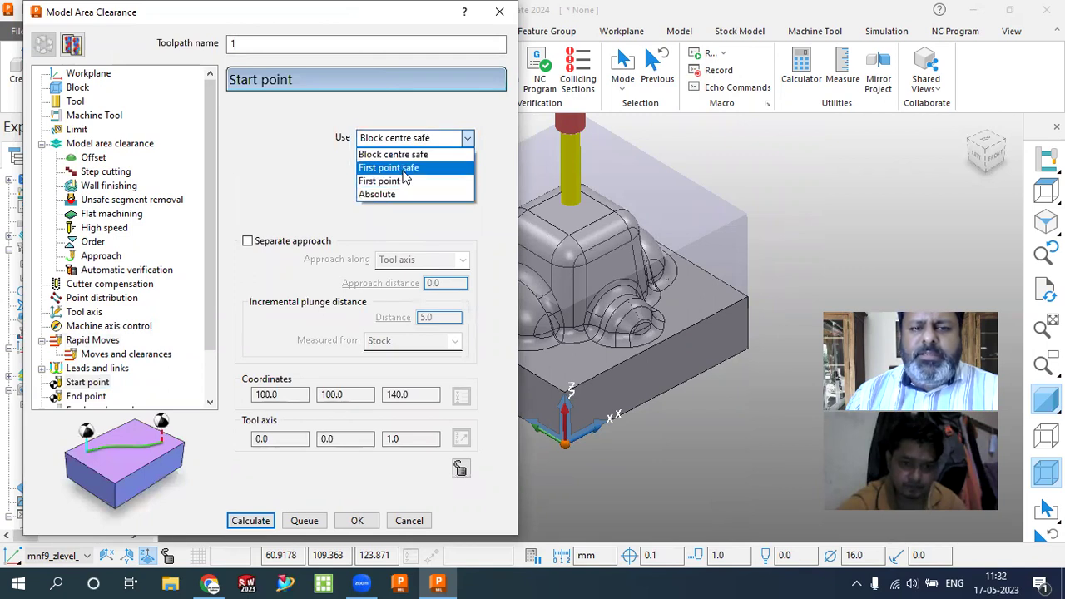
pyautogui.click(405, 168)
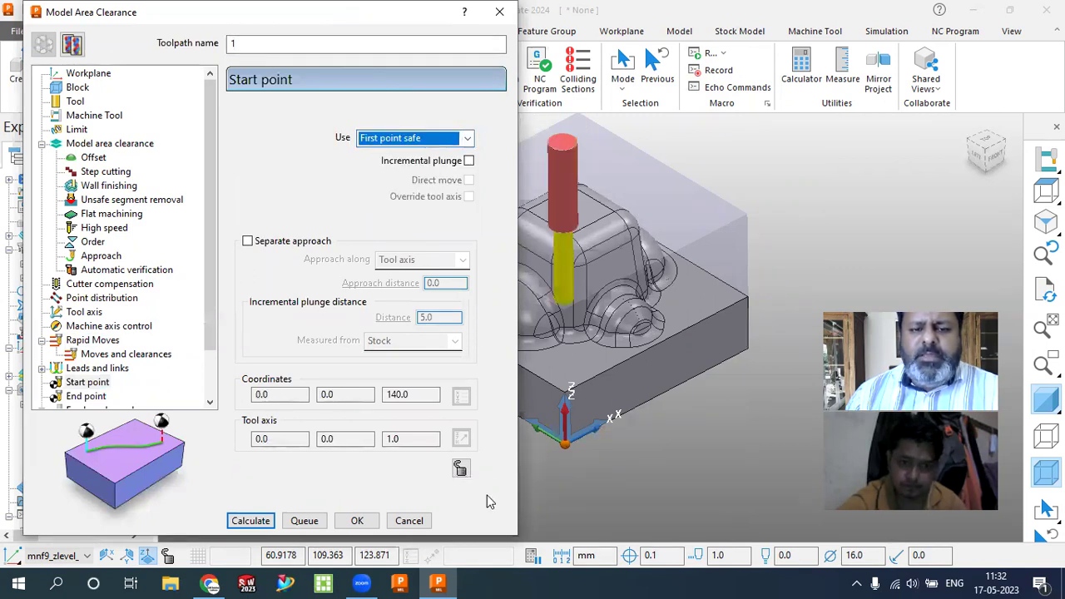
pyautogui.click(637, 369)
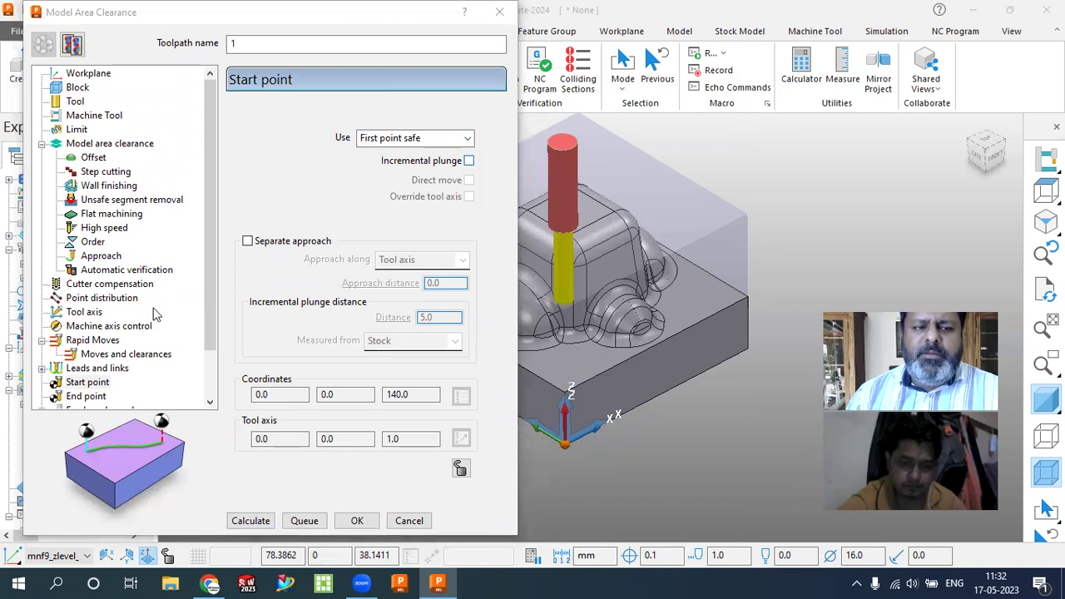
# - Set the lead in extension under leads and links to Horizontal arc
pyautogui.click(41, 367)
pyautogui.click(102, 371)
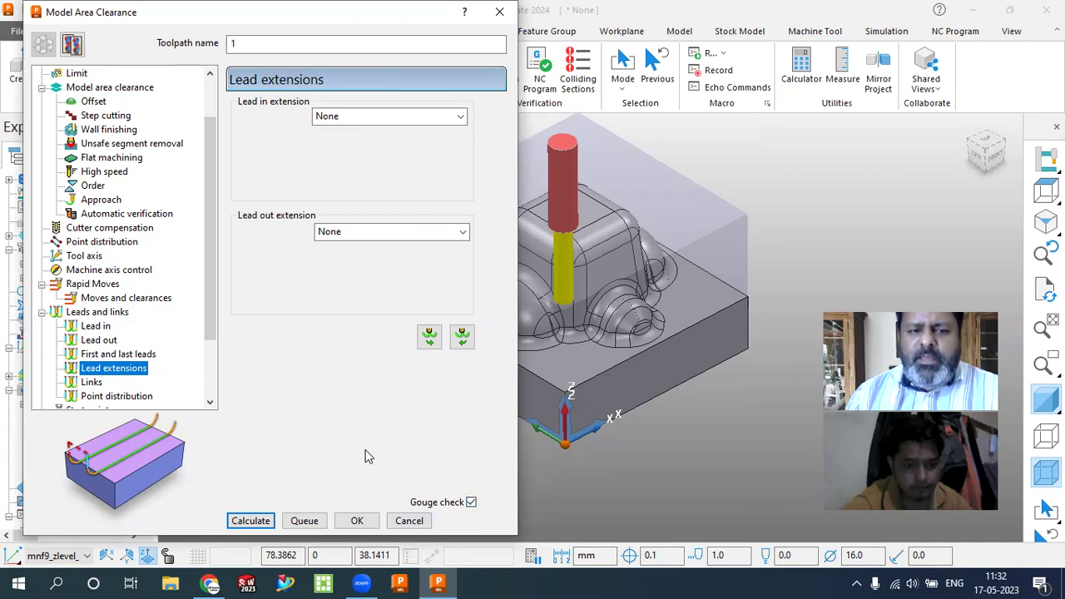
pyautogui.click(385, 121)
pyautogui.click(385, 118)
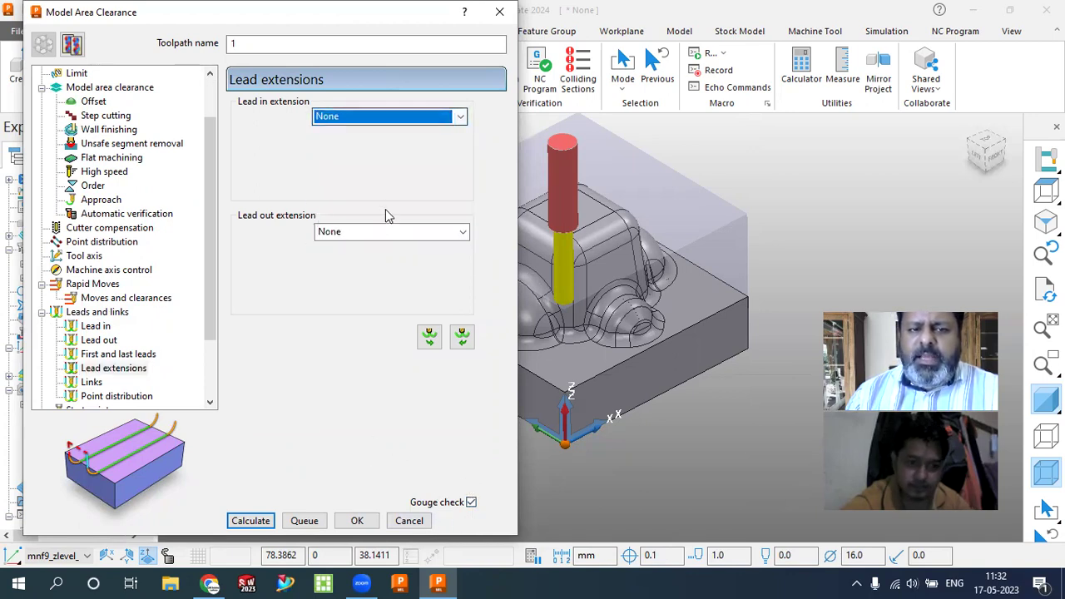
pyautogui.click(383, 230)
pyautogui.click(382, 242)
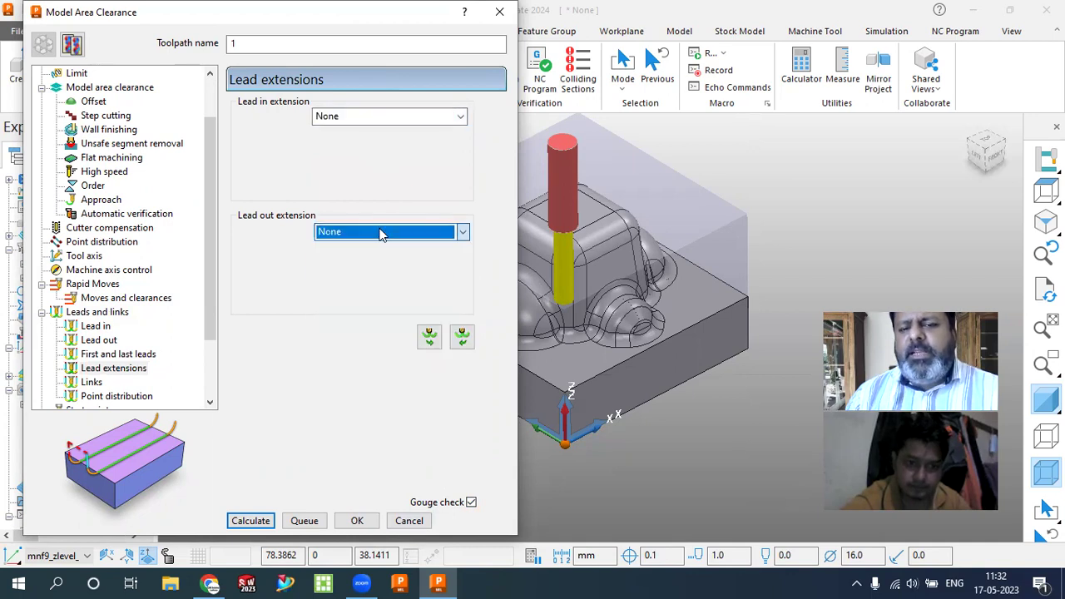
pyautogui.click(382, 121)
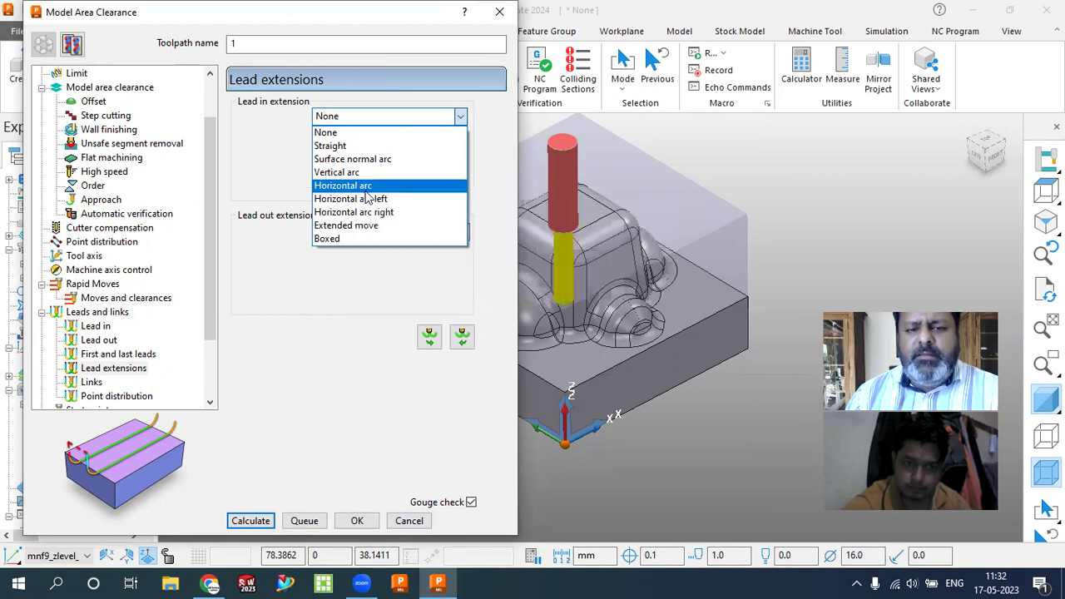
pyautogui.click(356, 189)
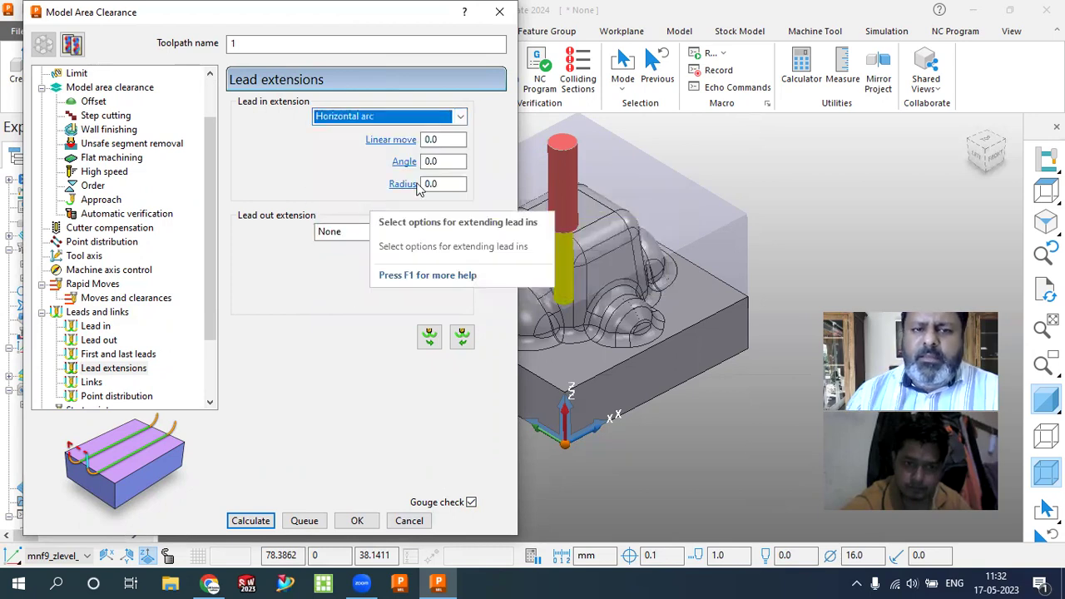
# - Give the horizontal arc lead in extension a radius of 10 mm and an angle of 45 degrees
pyautogui.click(455, 184)
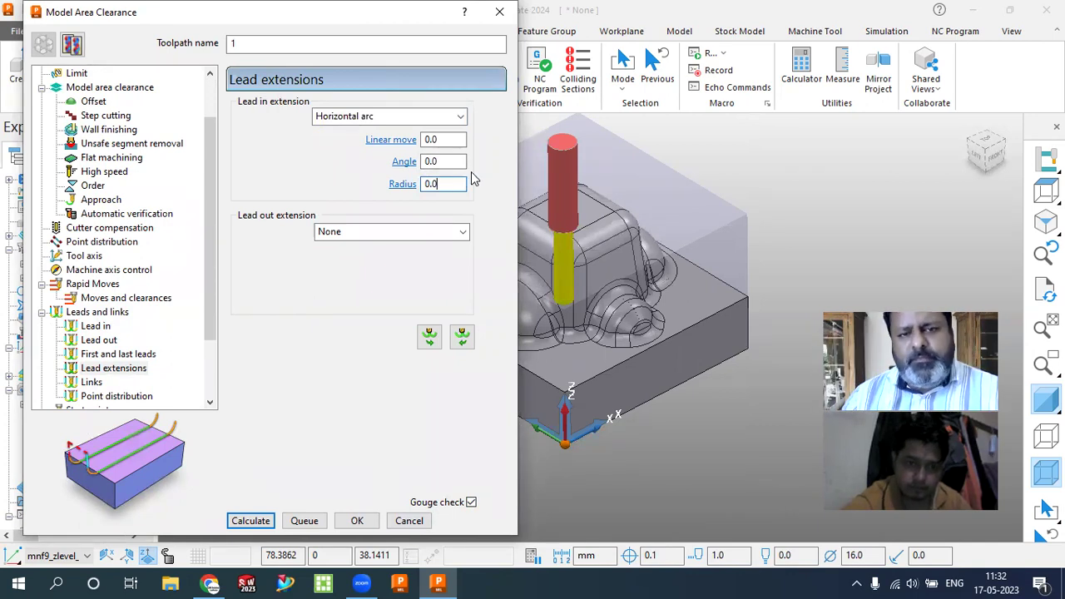
pyautogui.doubleClick(455, 182)
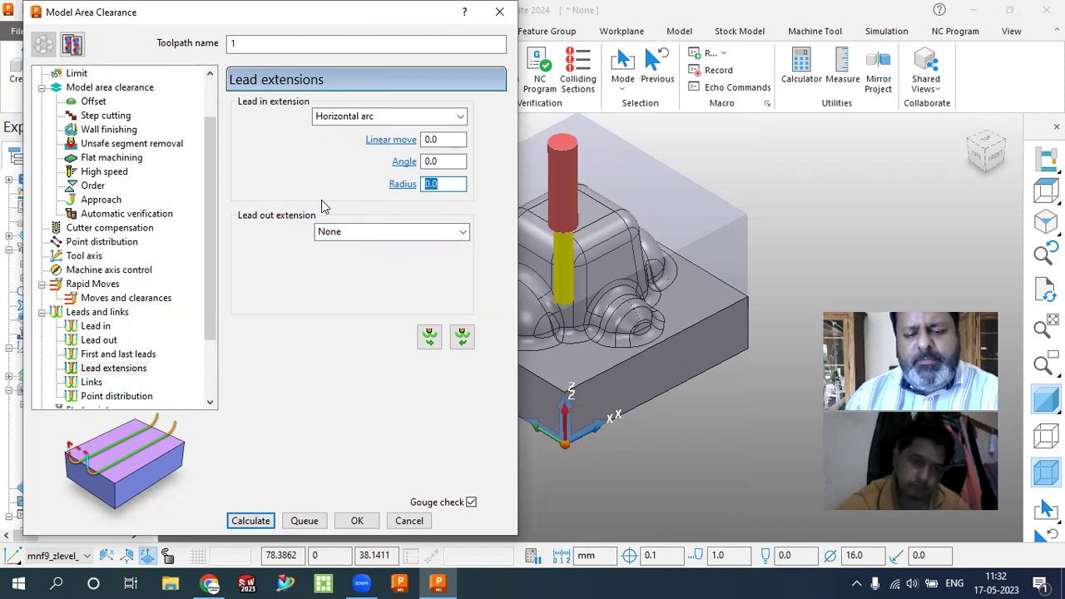
pyautogui.write('10')
pyautogui.doubleClick(434, 161)
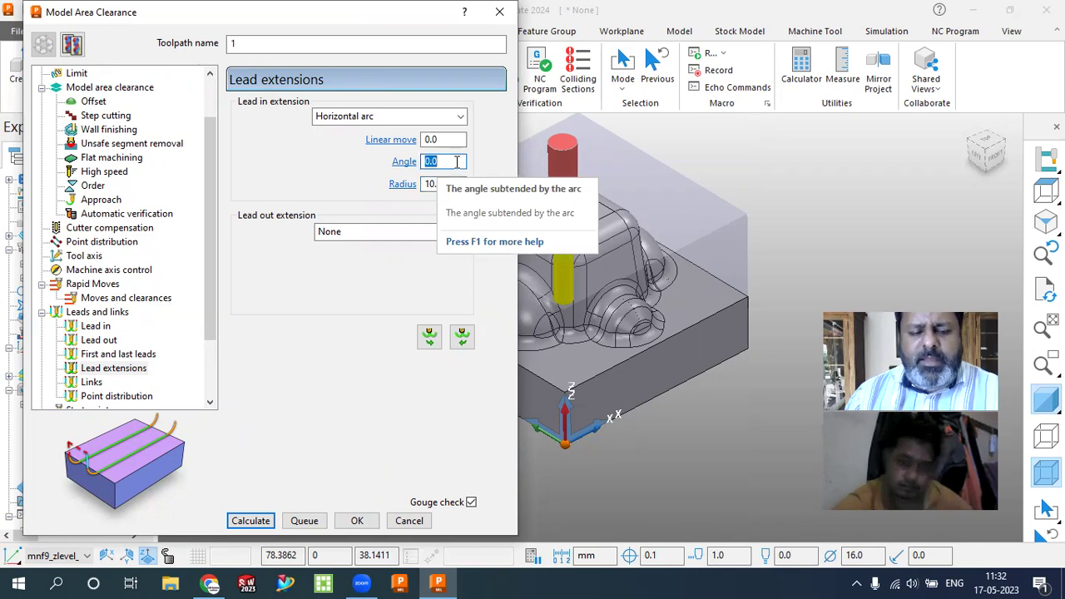
pyautogui.write('45')
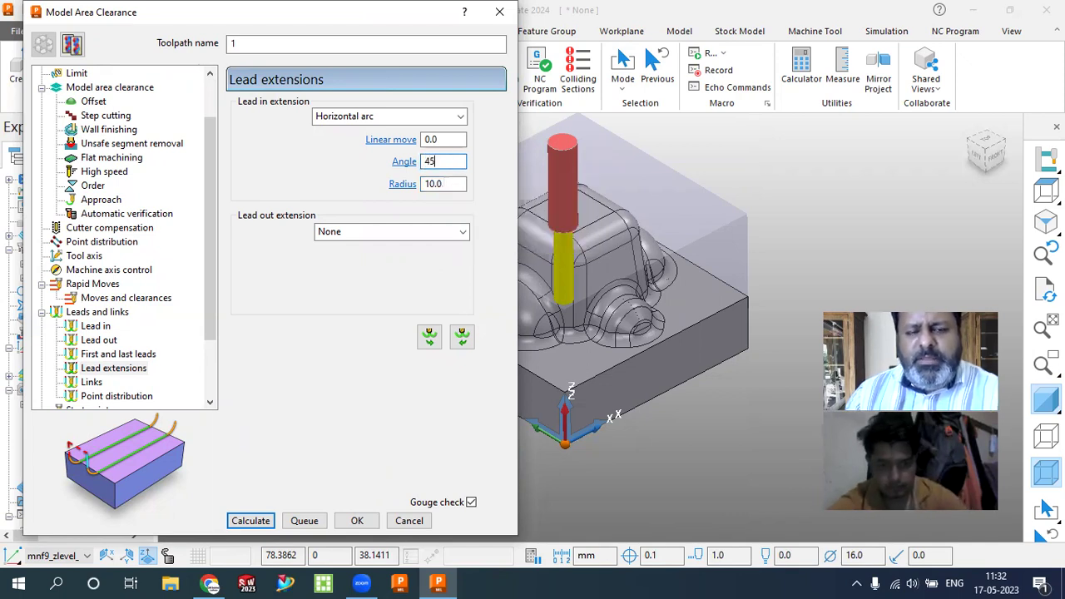
pyautogui.doubleClick(449, 138)
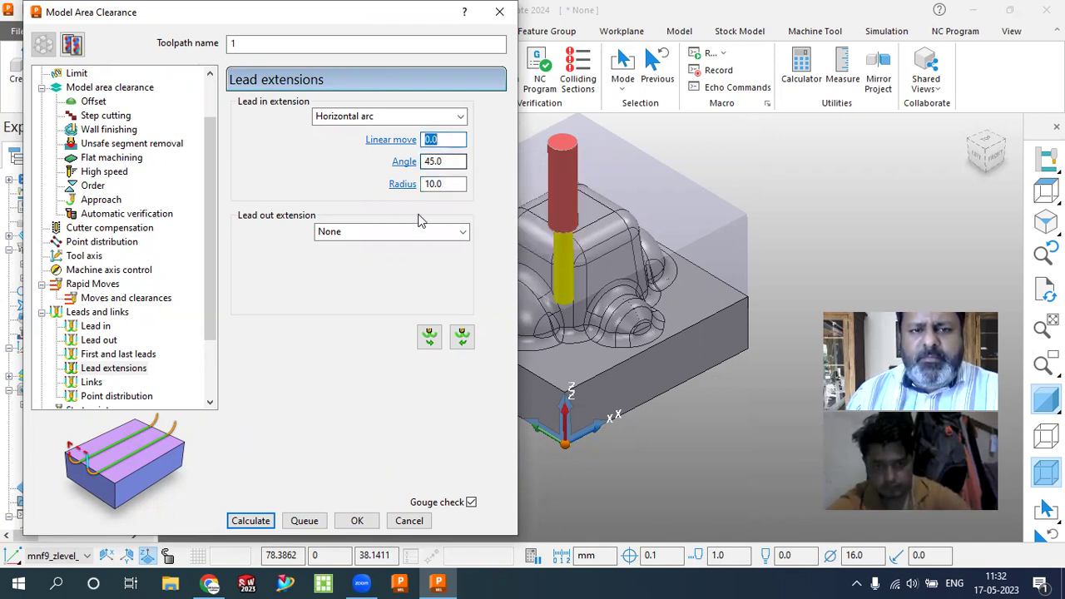
# - Calculate area clearance toolpath 1, accept the plunge warning, and close the strategy dialog after checking the generated path
pyautogui.click(254, 522)
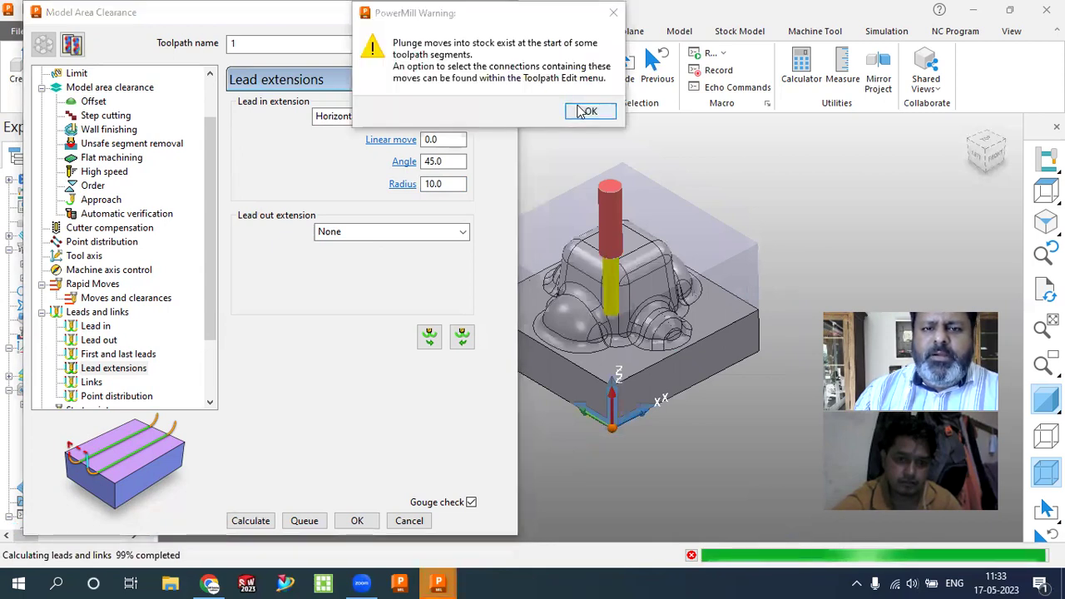
pyautogui.click(580, 110)
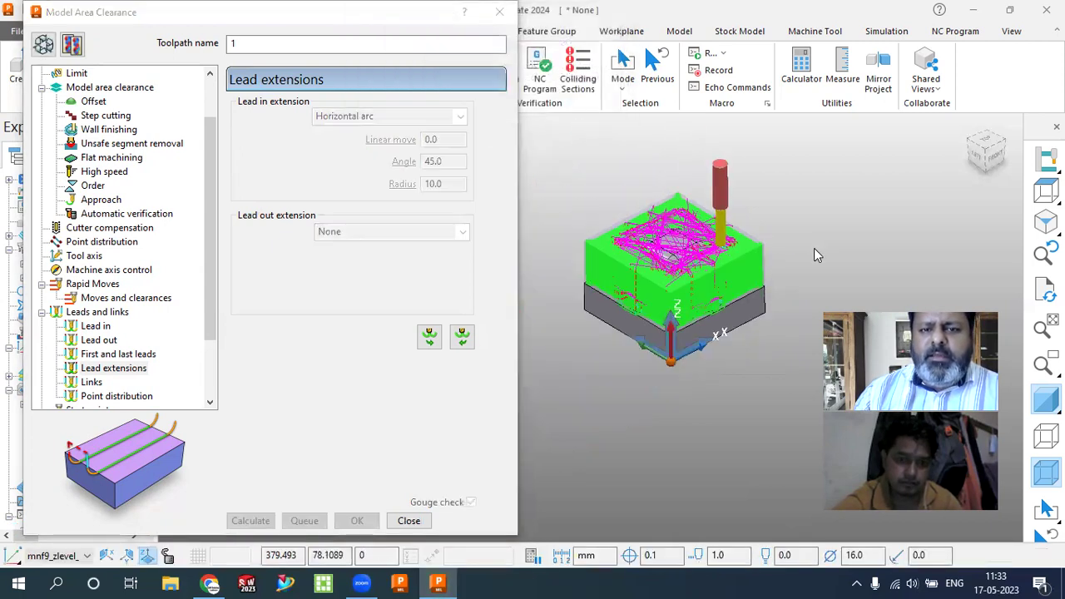
pyautogui.scroll(5, 667, 258)
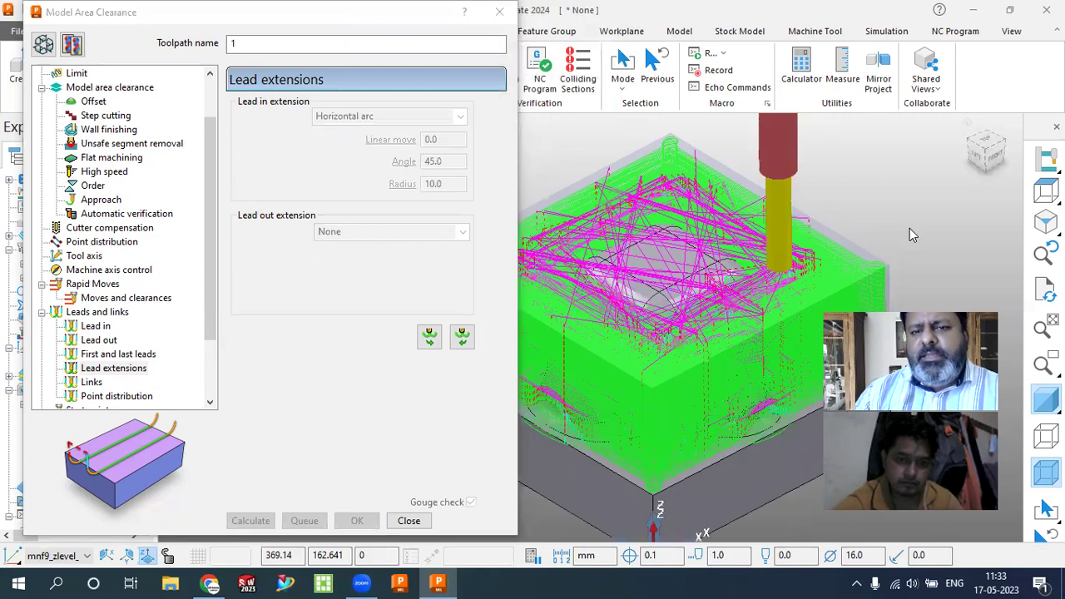
pyautogui.moveTo(768, 218)
pyautogui.mouseDown(button='middle')
pyautogui.moveTo(735, 376)
pyautogui.moveTo(737, 333)
pyautogui.moveTo(785, 223)
pyautogui.mouseUp(button='middle')
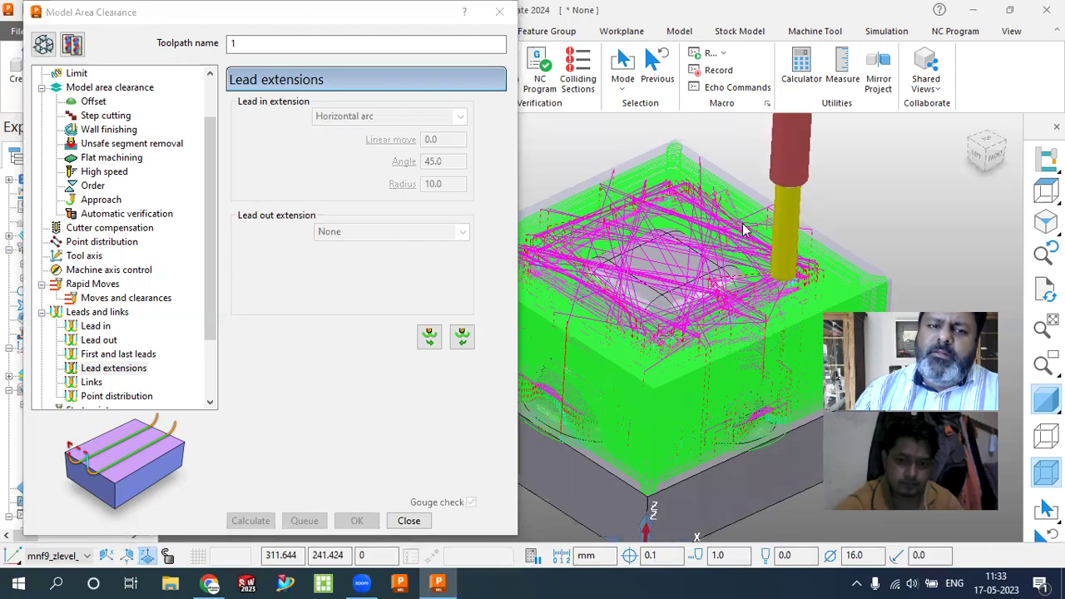
pyautogui.moveTo(786, 208); pyautogui.dragTo(791, 179, button='middle')
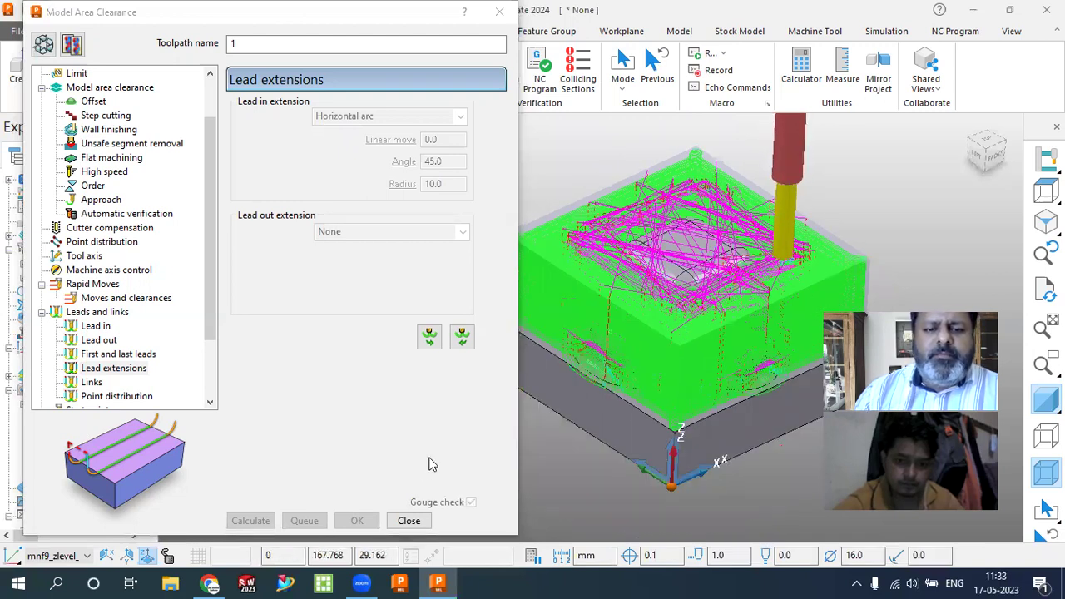
pyautogui.click(409, 520)
pyautogui.scroll(-2, 324, 324)
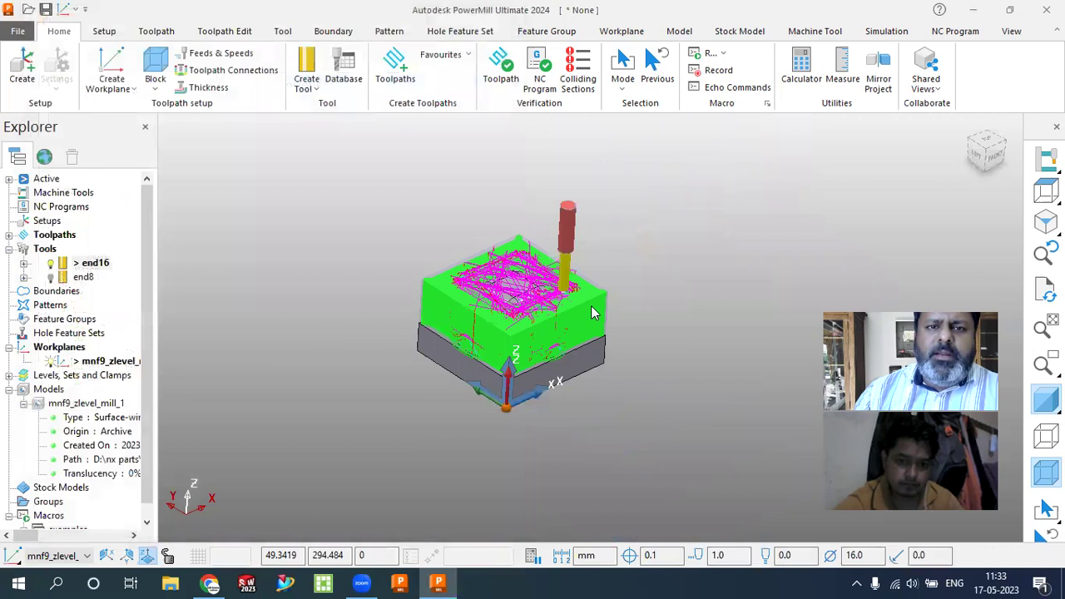
pyautogui.scroll(3, 526, 325)
pyautogui.moveTo(526, 276); pyautogui.dragTo(521, 277, button='middle')
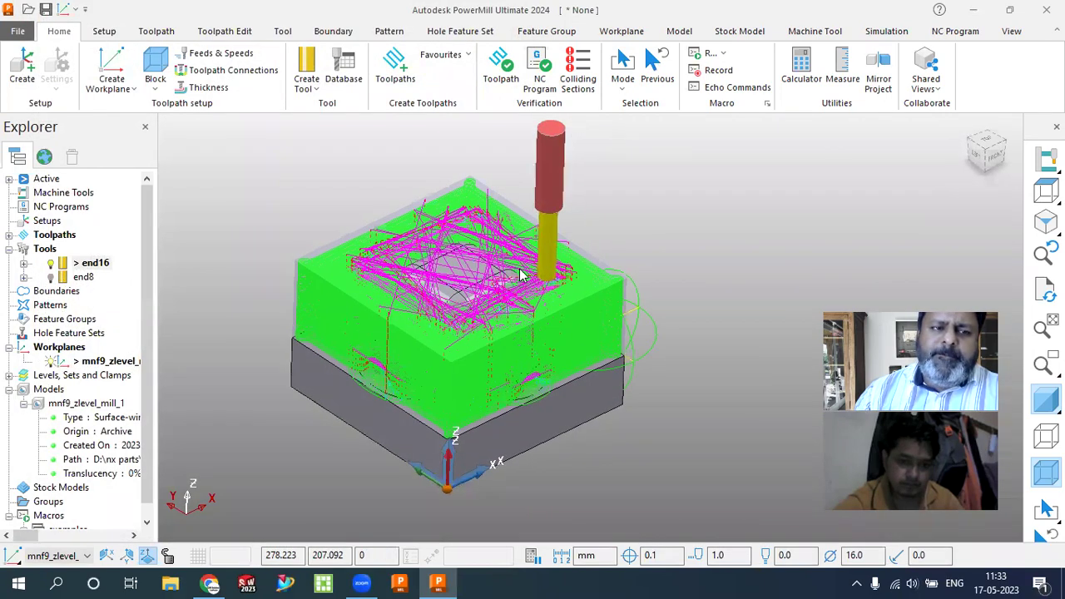
# - Load toolpath 1 from the Toolpaths group for simulation from its start
pyautogui.click(9, 236)
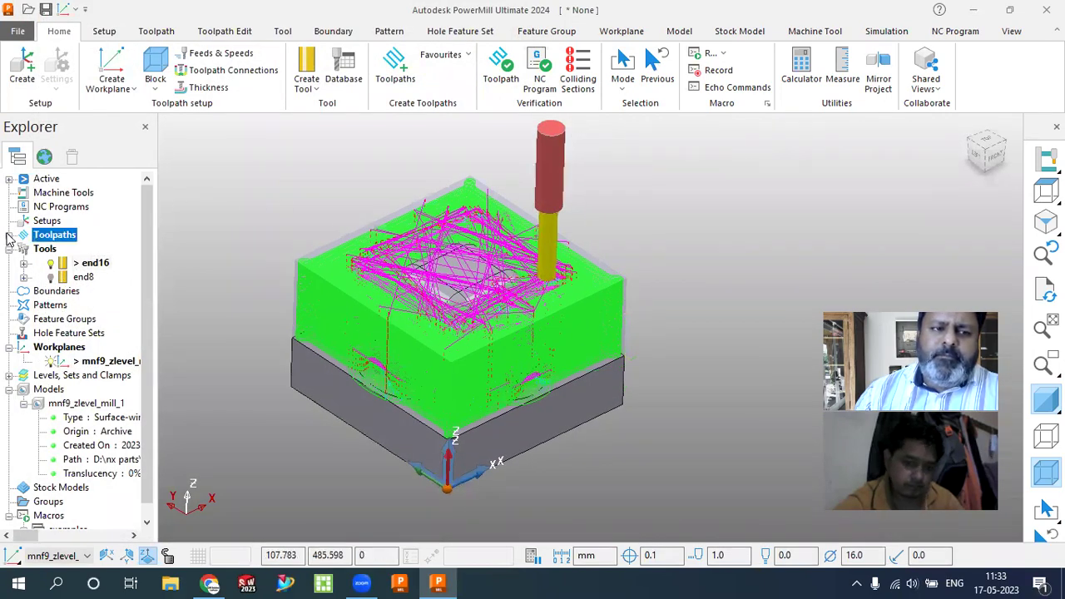
pyautogui.click(23, 250)
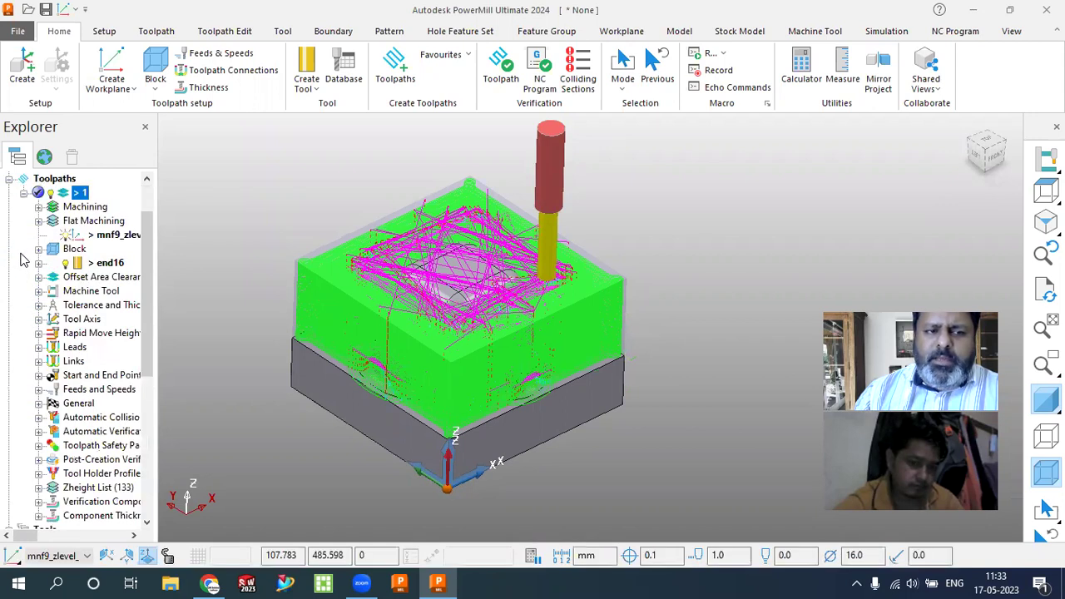
pyautogui.click(24, 194)
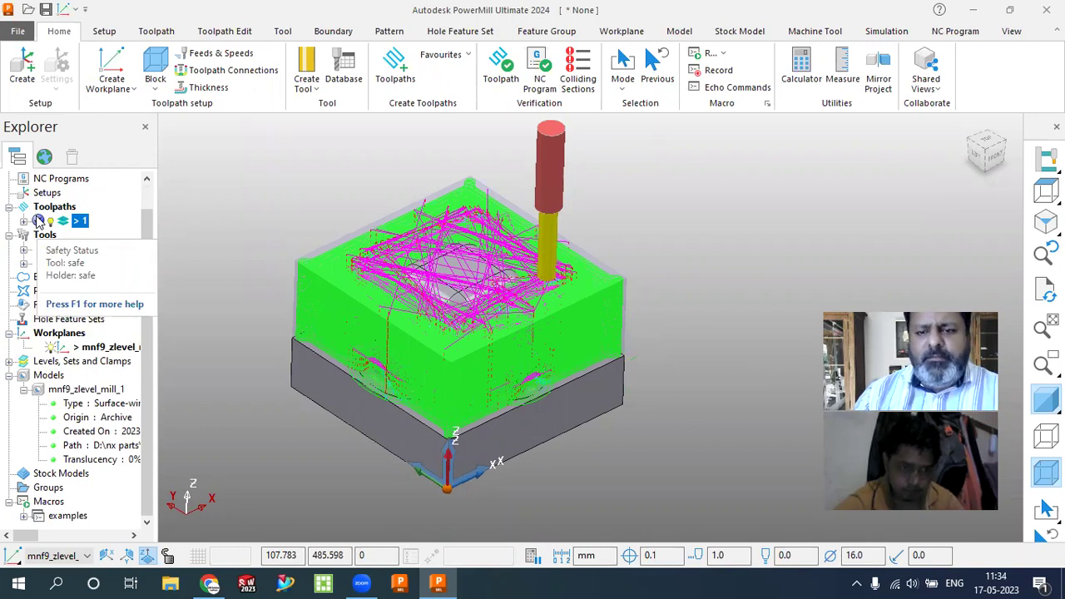
pyautogui.rightClick(78, 221)
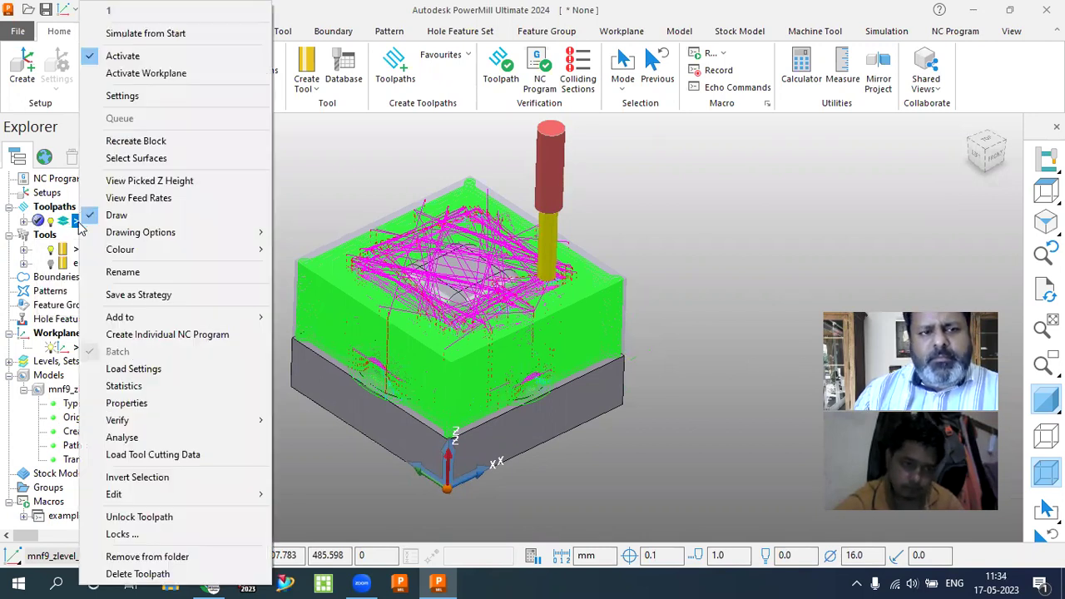
pyautogui.click(163, 40)
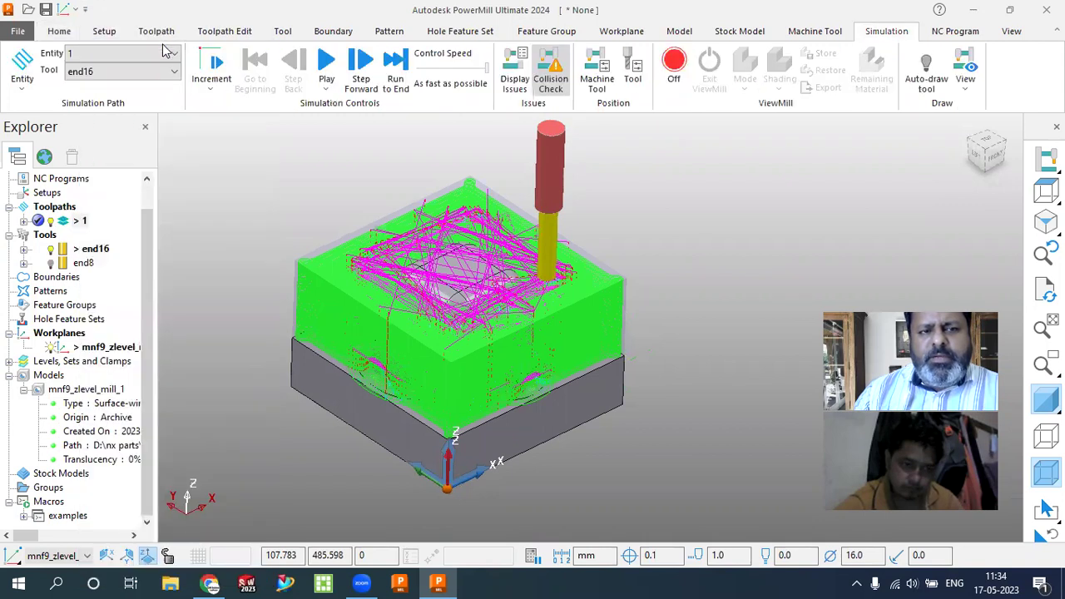
# - Turn on ViewMill and set its display mode to Fixed direction
pyautogui.click(681, 70)
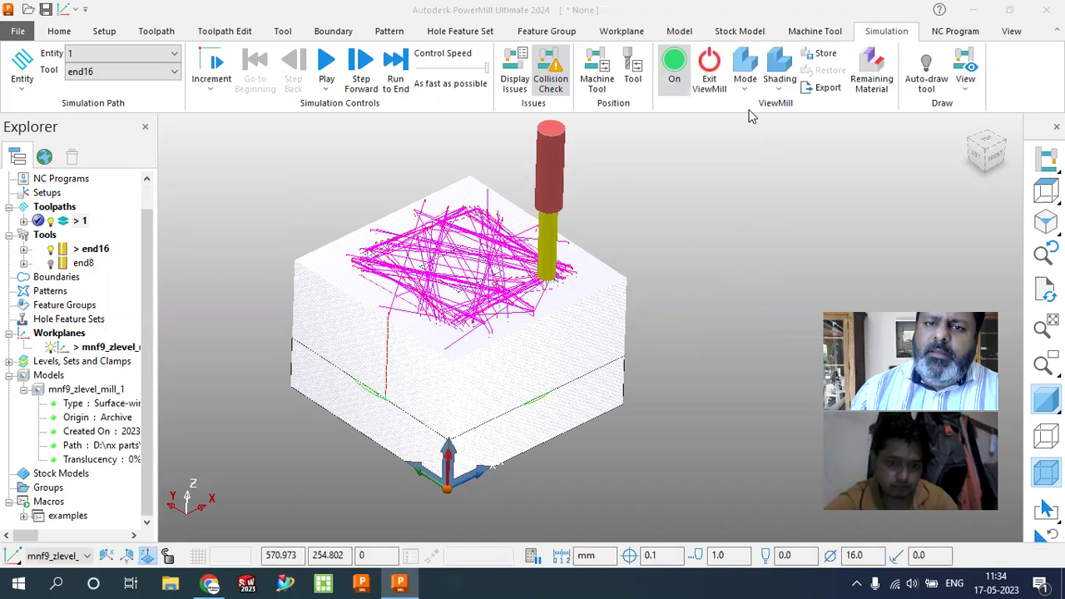
pyautogui.click(745, 93)
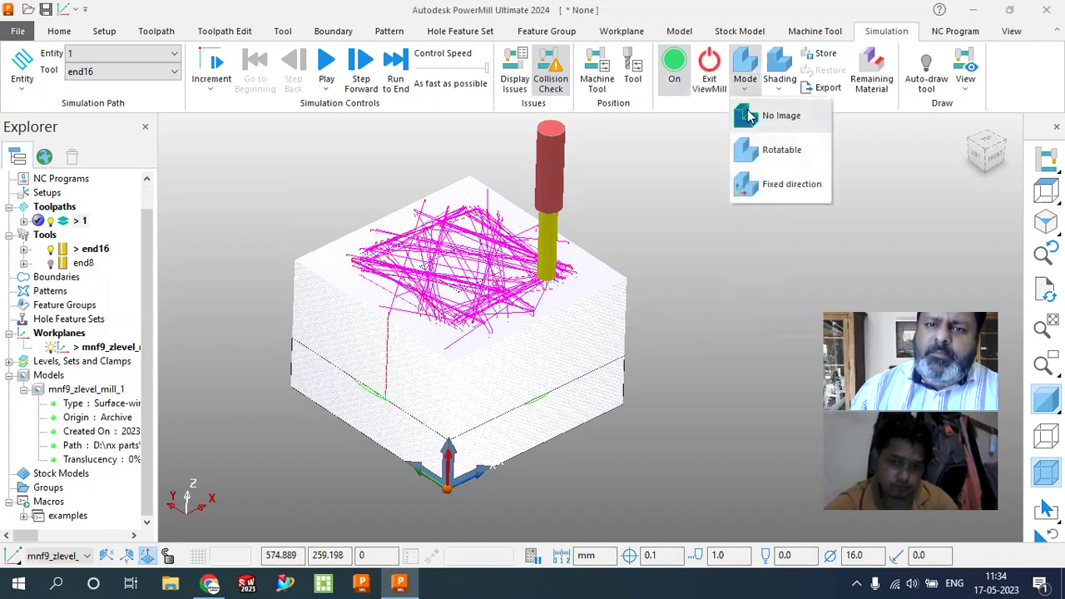
pyautogui.click(778, 185)
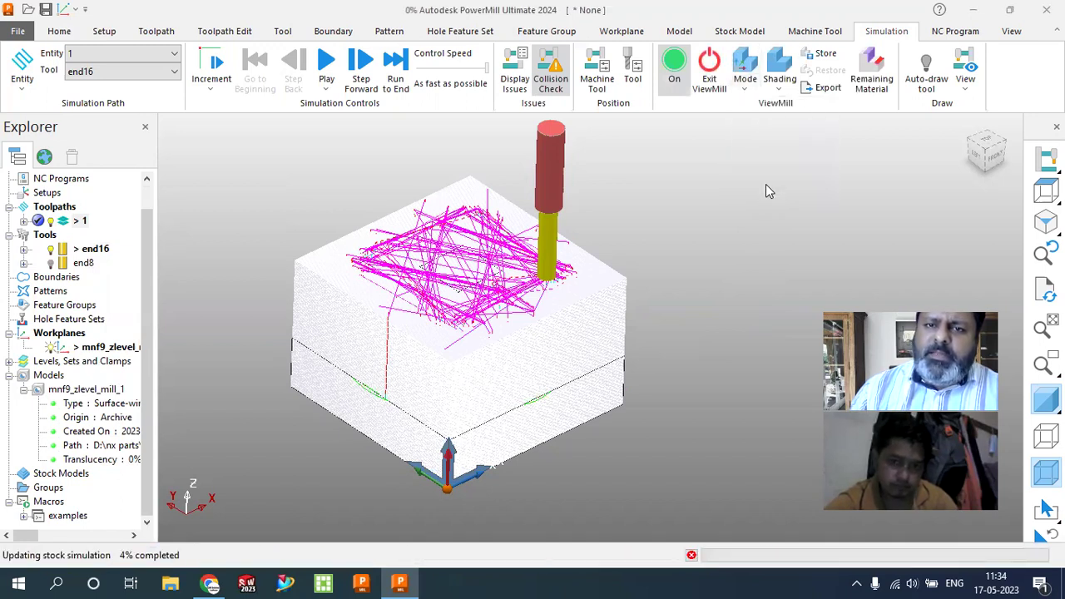
# - Apply Rainbow shading to the simulated stock and reduce the simulation speed to 33.0x feed rate
pyautogui.click(783, 88)
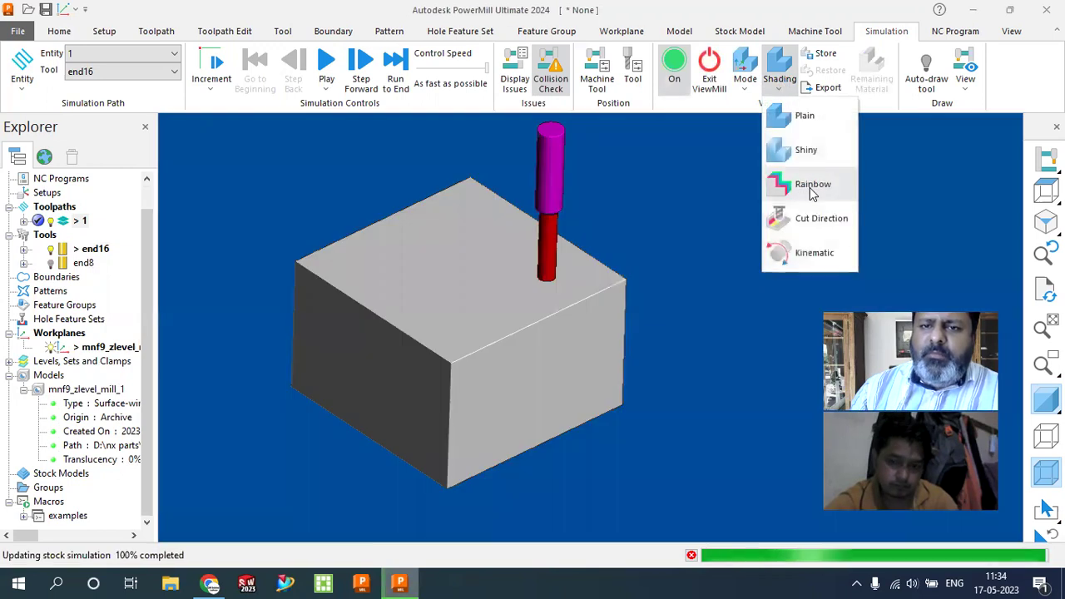
pyautogui.click(813, 186)
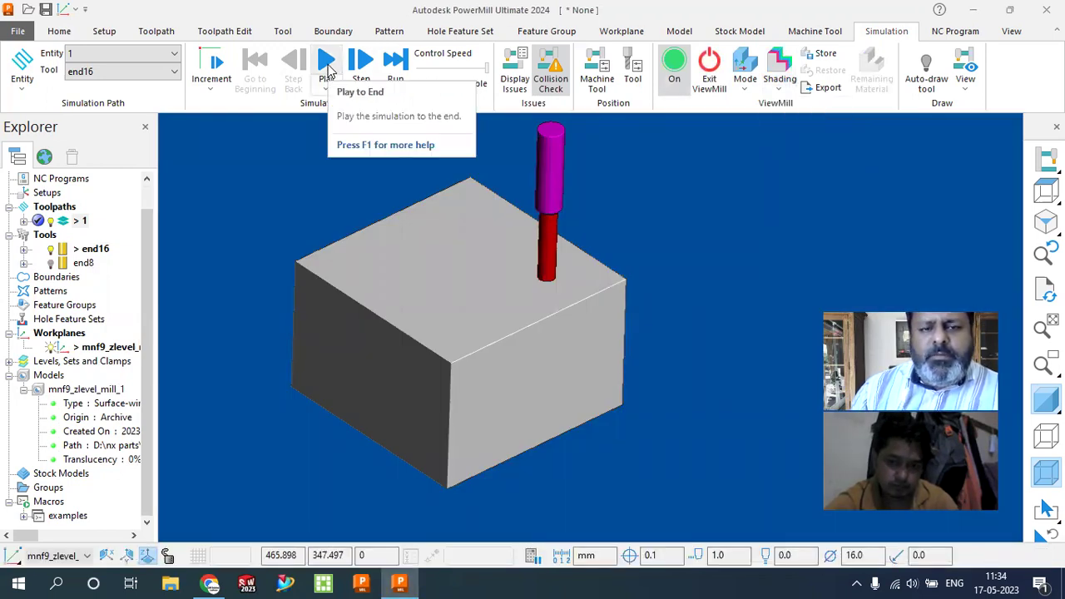
pyautogui.click(431, 71)
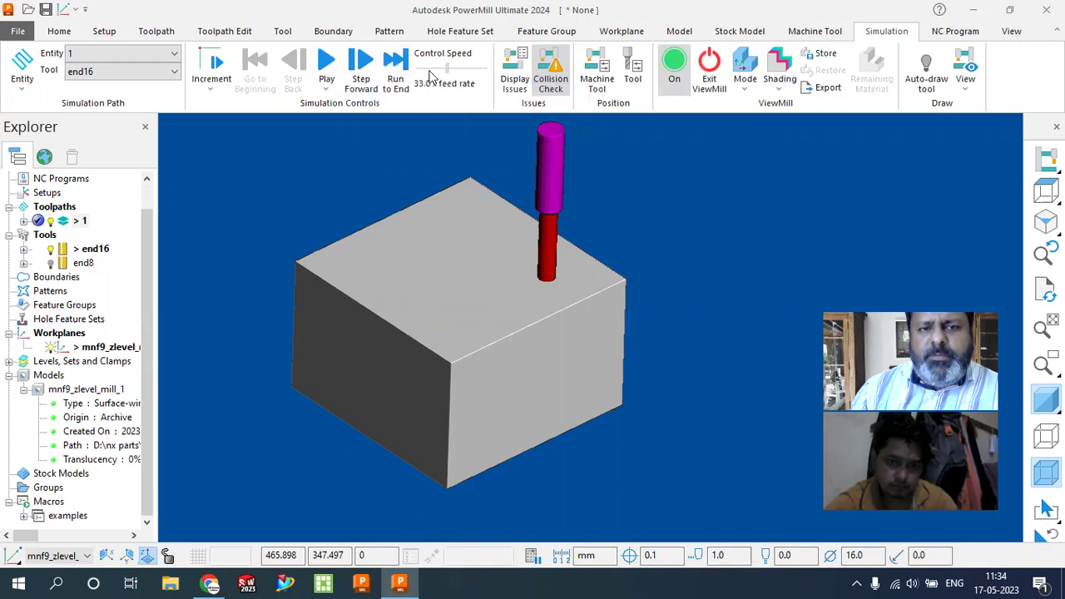
# - Play the ViewMill simulation of toolpath 1 and raise the simulation speed to 190.0x feed rate
pyautogui.click(333, 65)
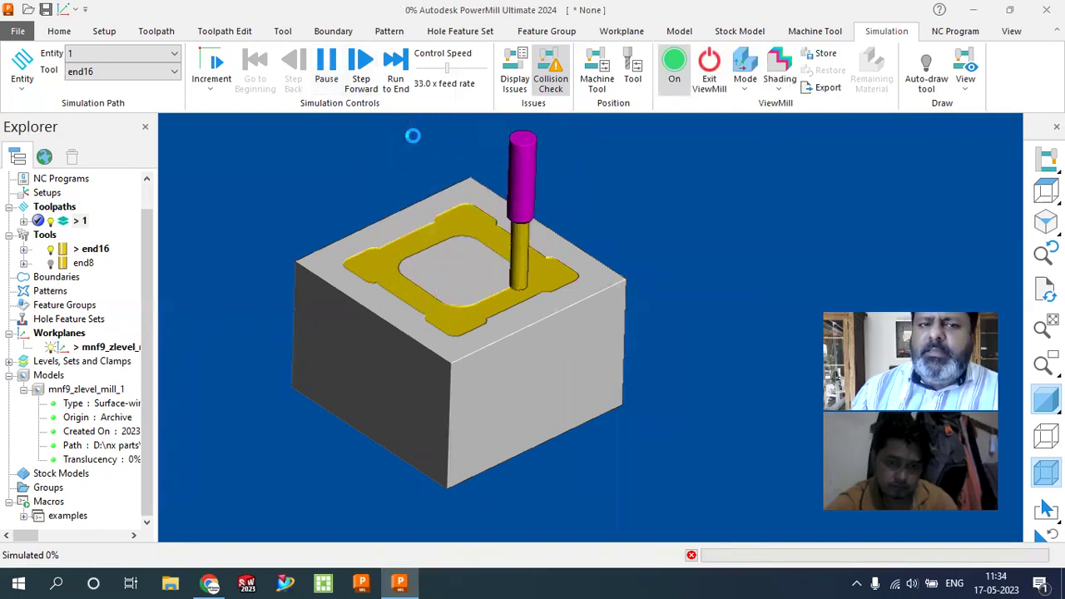
pyautogui.moveTo(447, 67); pyautogui.dragTo(467, 67)
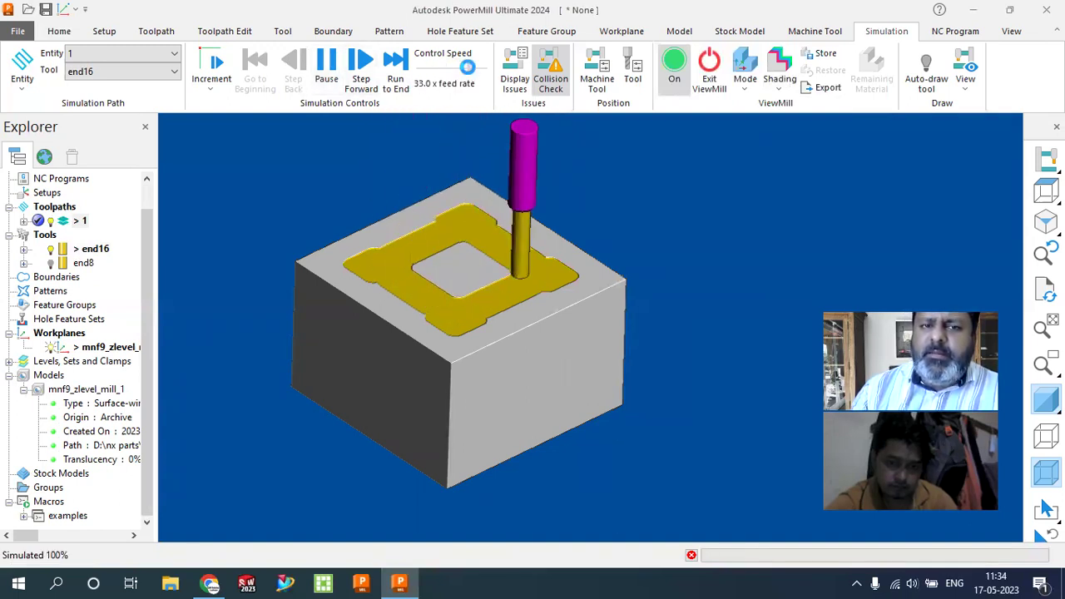
pyautogui.moveTo(468, 66); pyautogui.dragTo(481, 66)
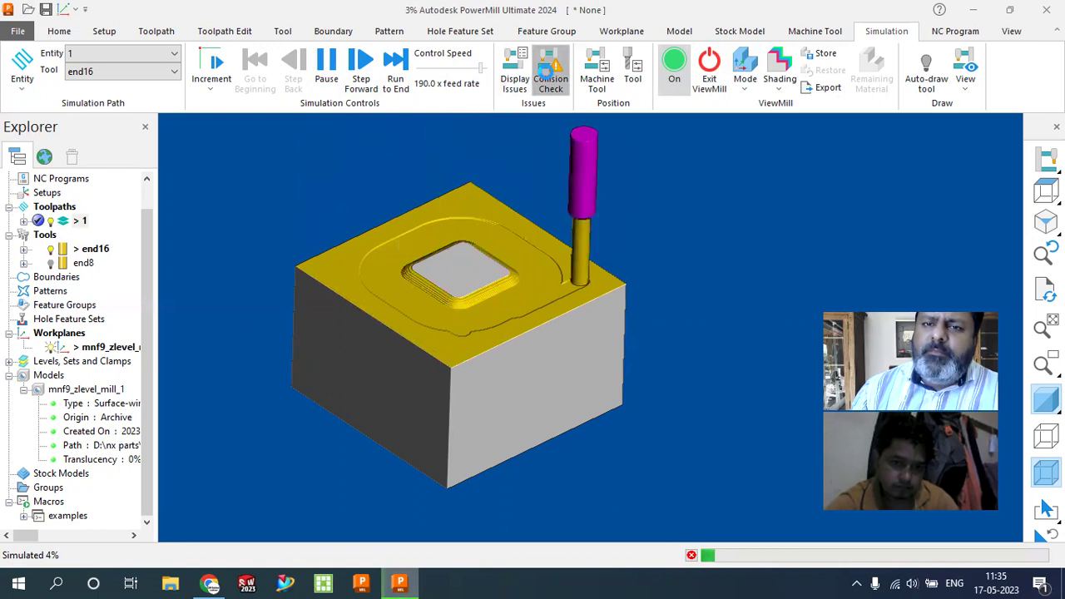
# - Exit ViewMill, halting the running simulation, and return to the toolpath creation commands
pyautogui.click(709, 75)
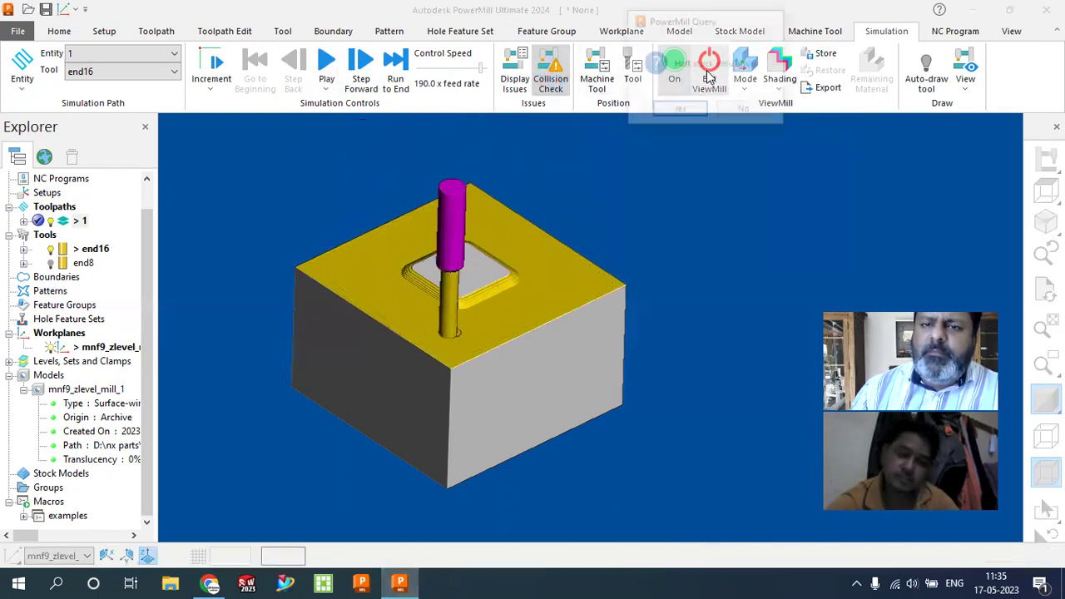
pyautogui.click(680, 108)
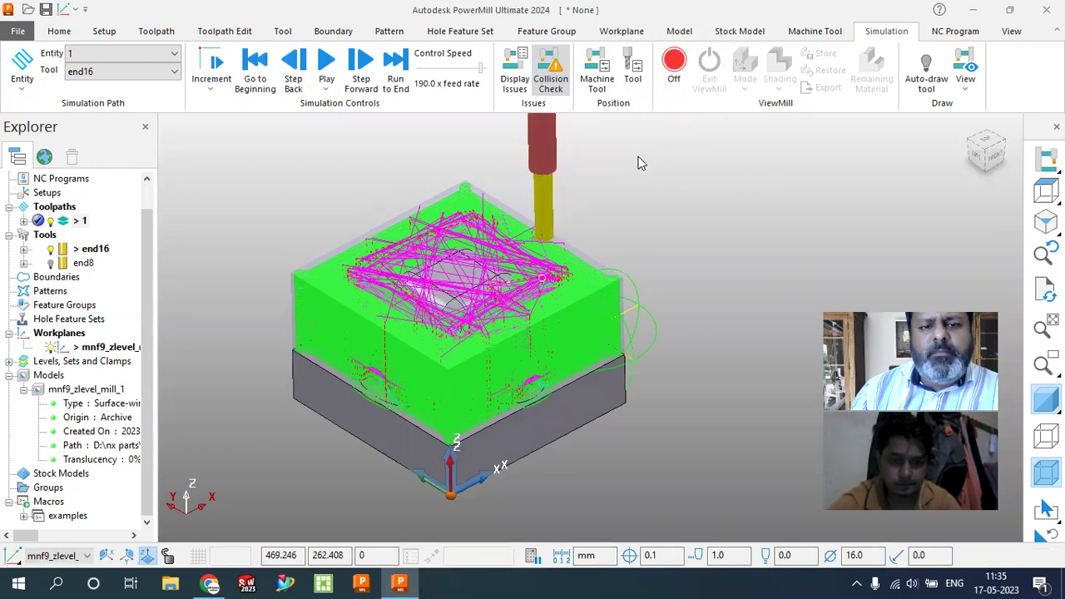
pyautogui.click(59, 30)
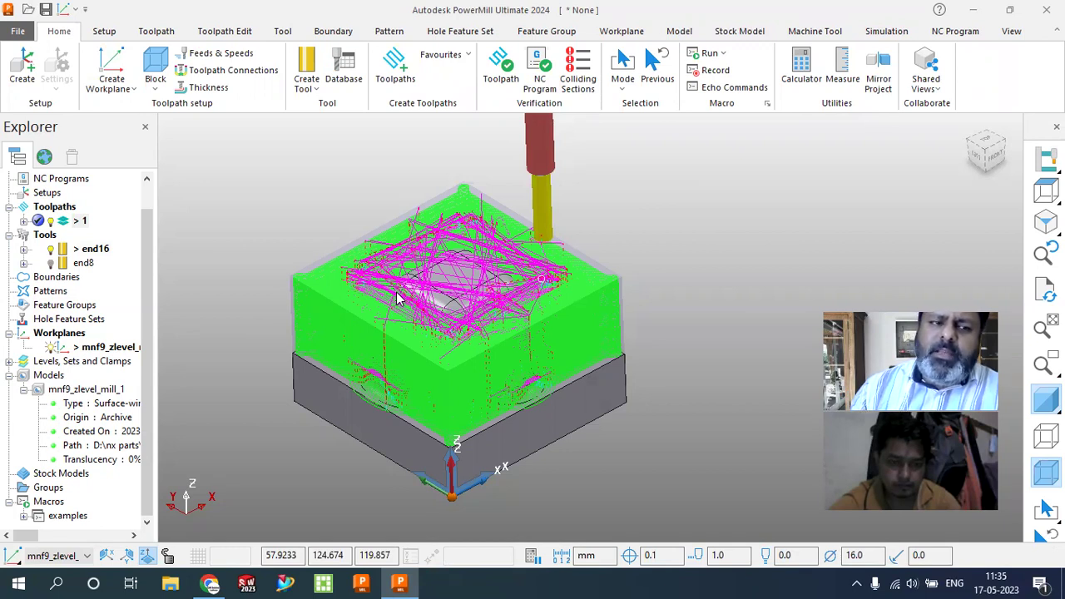
# - Collapse the Tools, Models and Macros groups in the Explorer tree
pyautogui.click(9, 235)
pyautogui.click(9, 376)
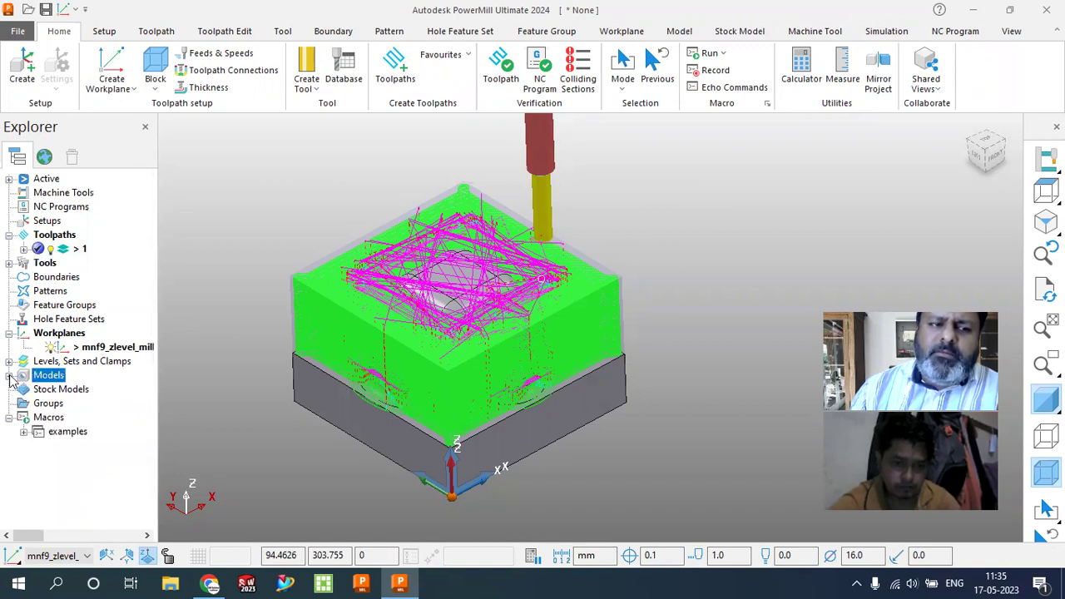
pyautogui.click(8, 432)
pyautogui.click(9, 418)
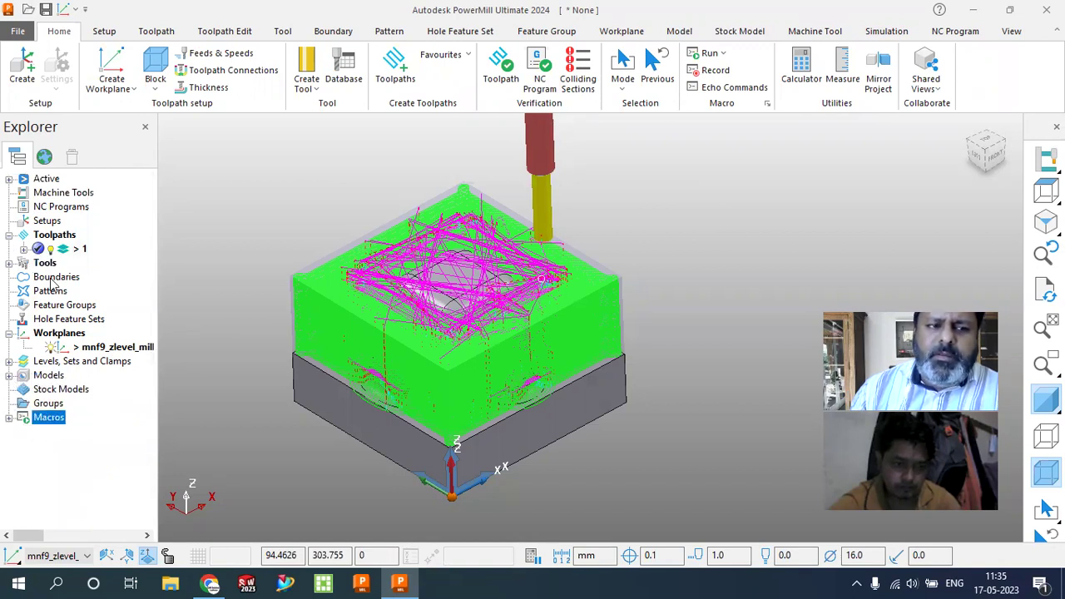
# - Make a copy of toolpath 1 in the Toolpaths group
pyautogui.rightClick(79, 249)
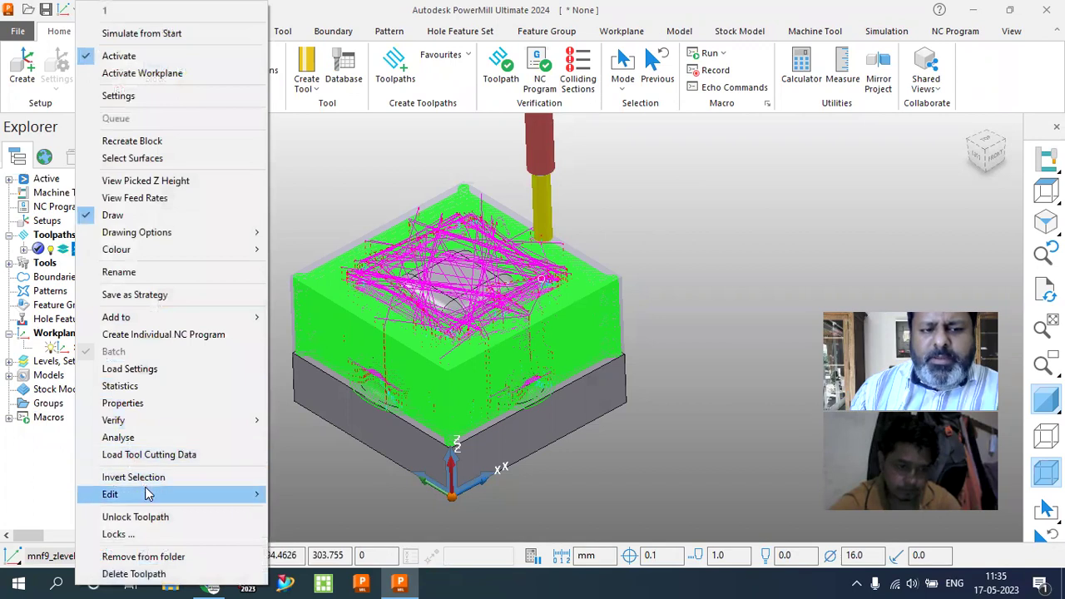
pyautogui.moveTo(146, 494)
pyautogui.click(319, 544)
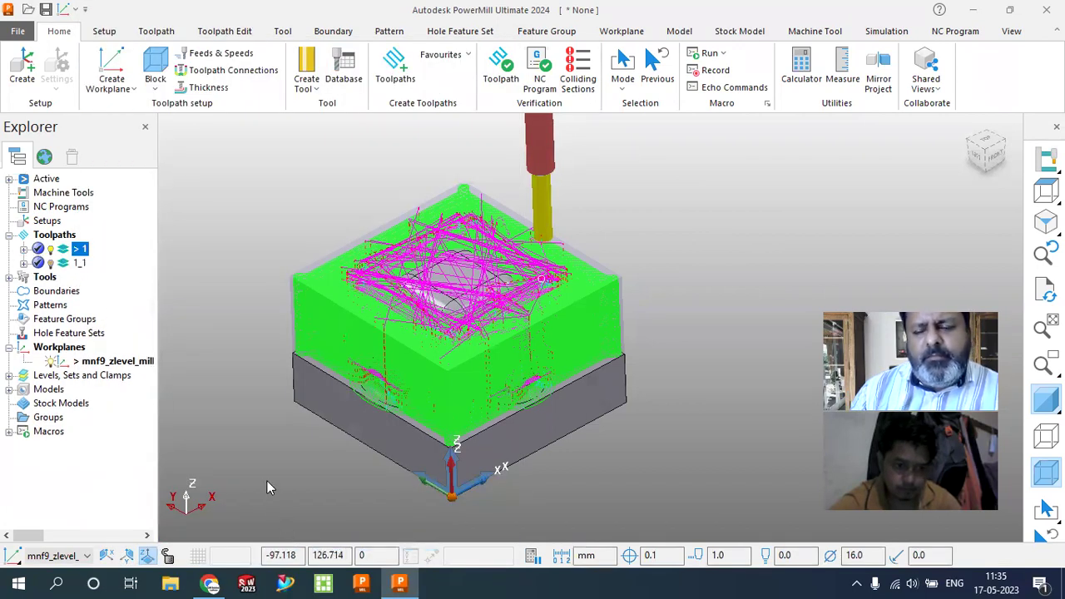
# - Open the settings of the copied toolpath, unlock them for editing, and assign end8 as its tool
pyautogui.rightClick(79, 264)
pyautogui.click(120, 96)
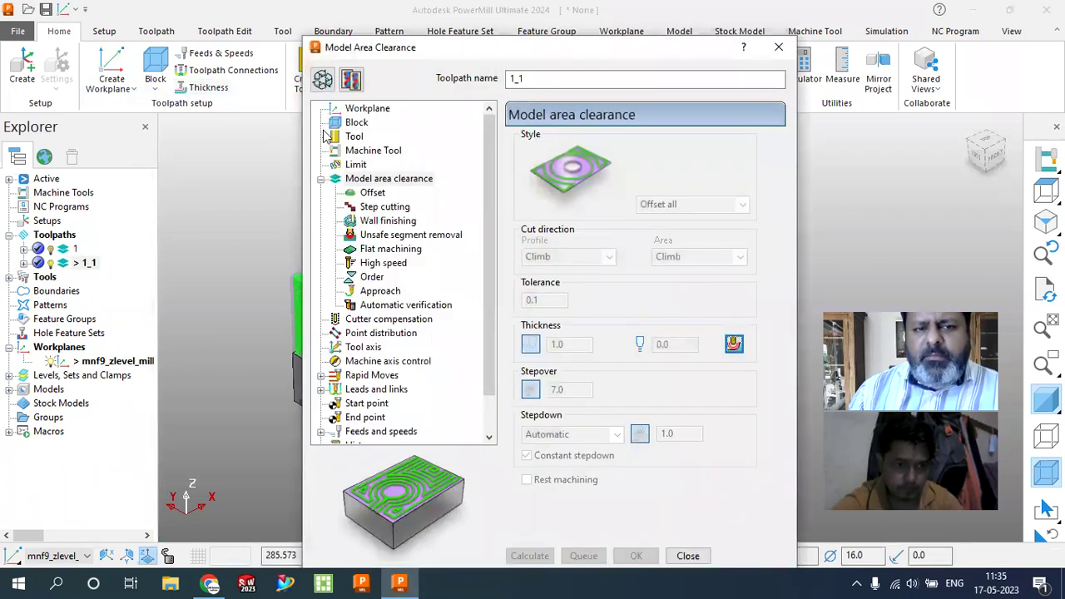
pyautogui.click(354, 137)
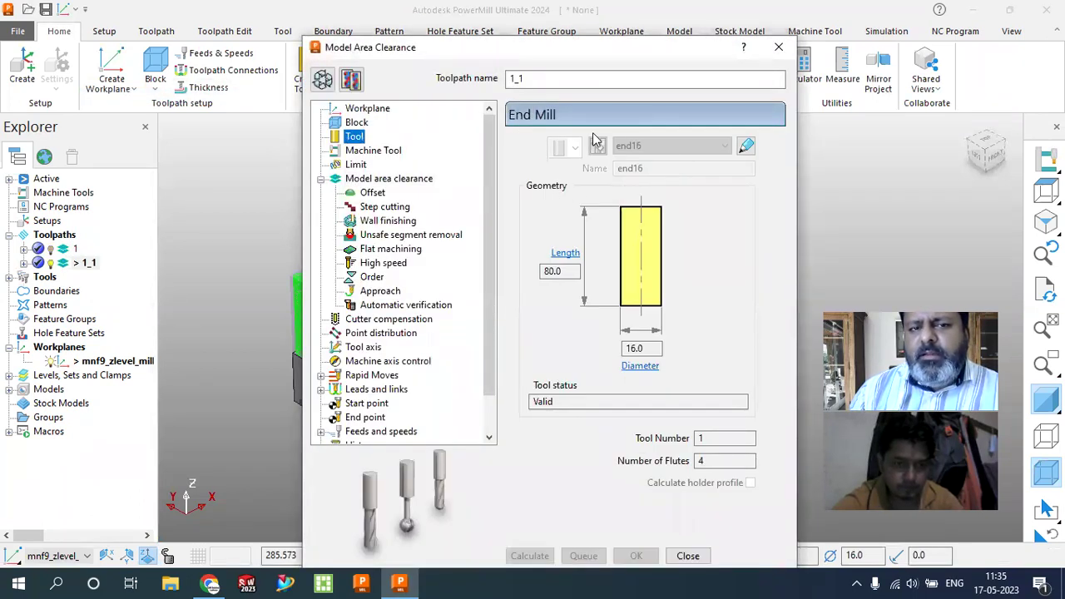
pyautogui.click(323, 80)
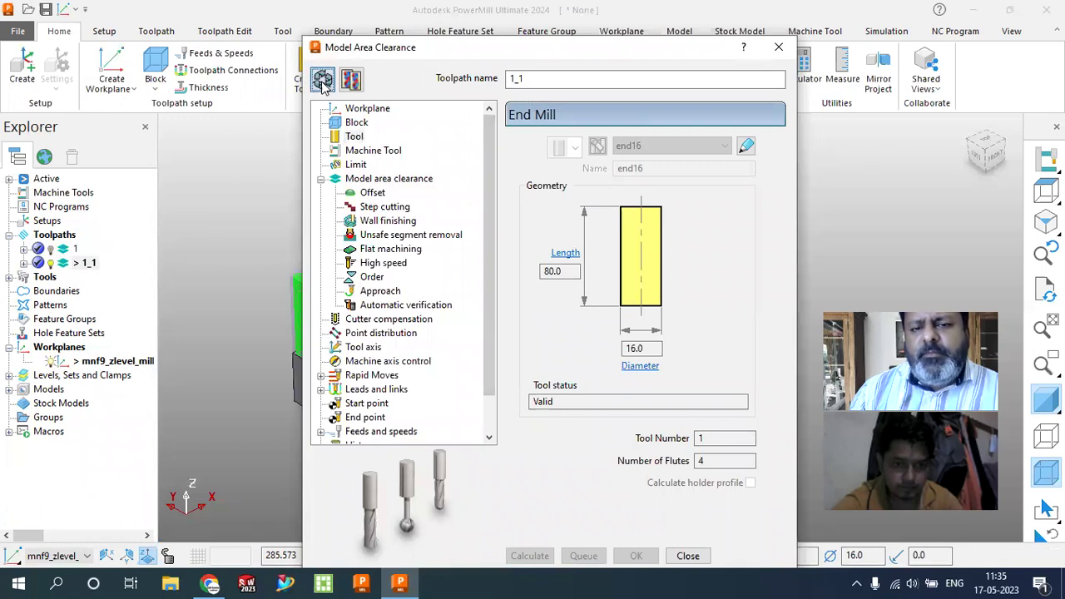
pyautogui.click(632, 147)
pyautogui.click(649, 190)
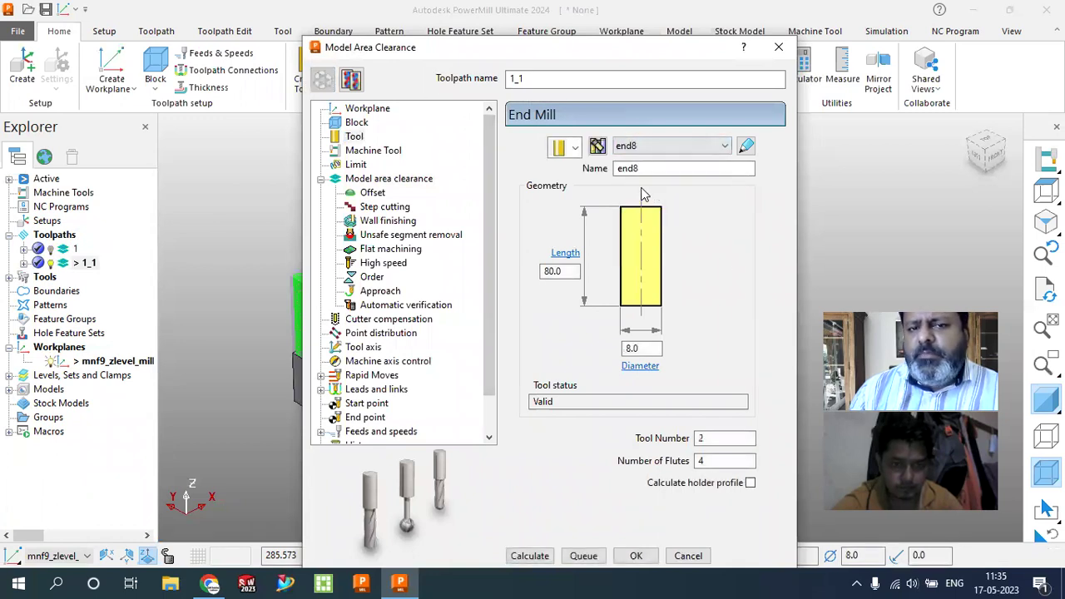
# - Enable rest machining for the copied toolpath and reference toolpath 1 as the previous machining
pyautogui.click(398, 182)
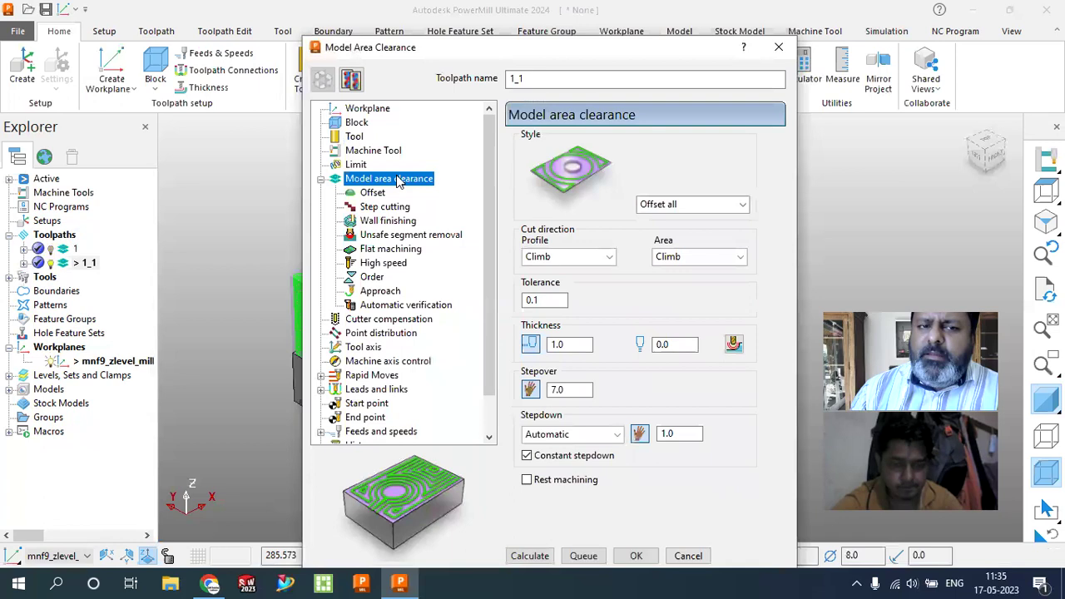
pyautogui.click(526, 456)
pyautogui.click(527, 481)
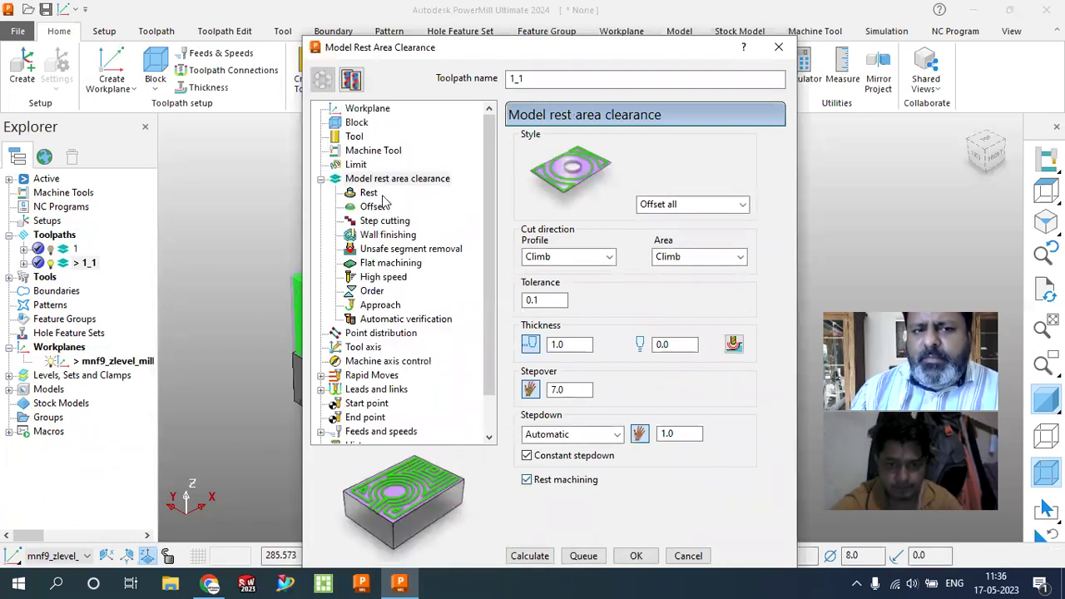
pyautogui.click(368, 193)
pyautogui.click(665, 159)
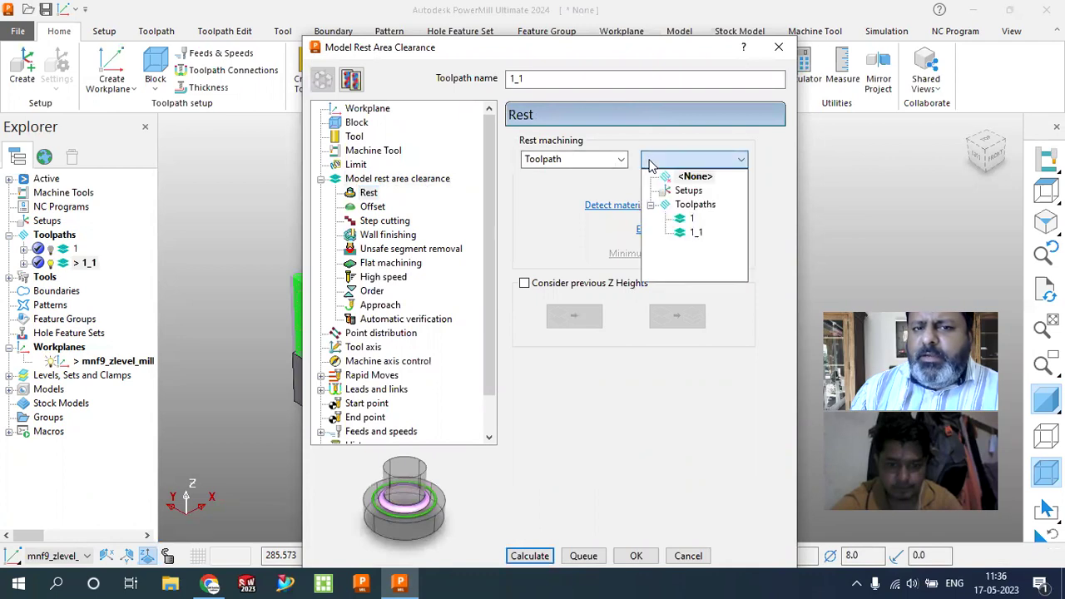
pyautogui.click(689, 220)
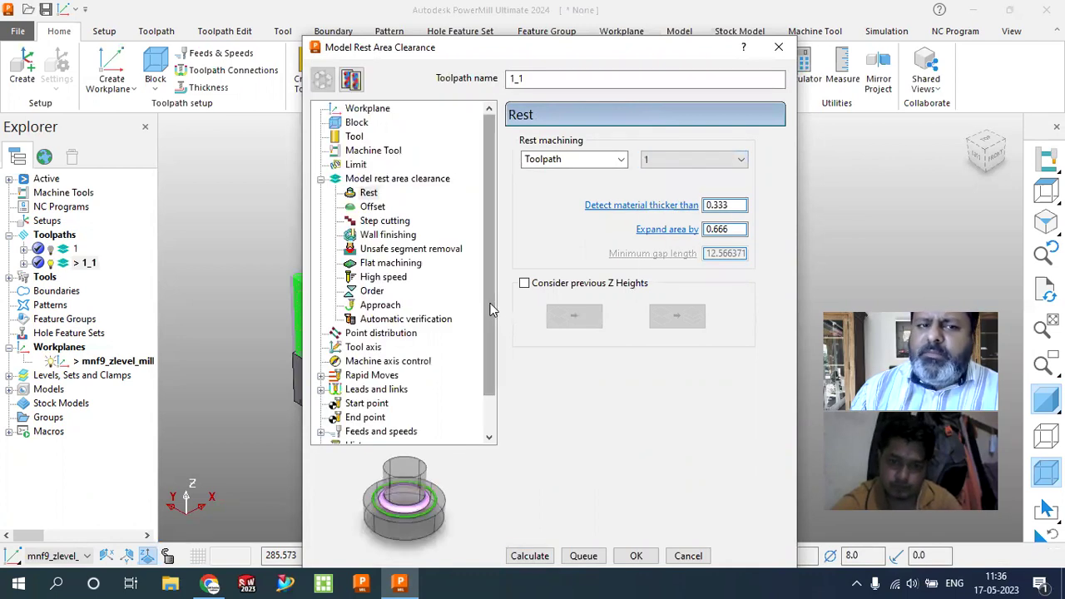
# - Set the rest area clearance thickness to 0.1, stepover to 3.0 and stepdown to 0.25, and check the offset options
pyautogui.click(375, 179)
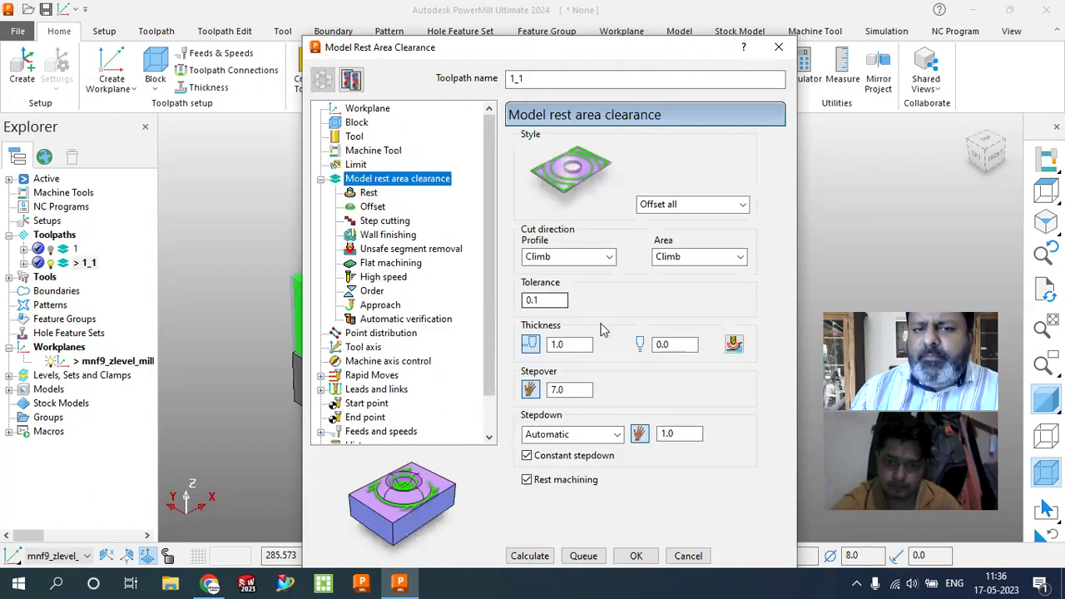
pyautogui.doubleClick(580, 344)
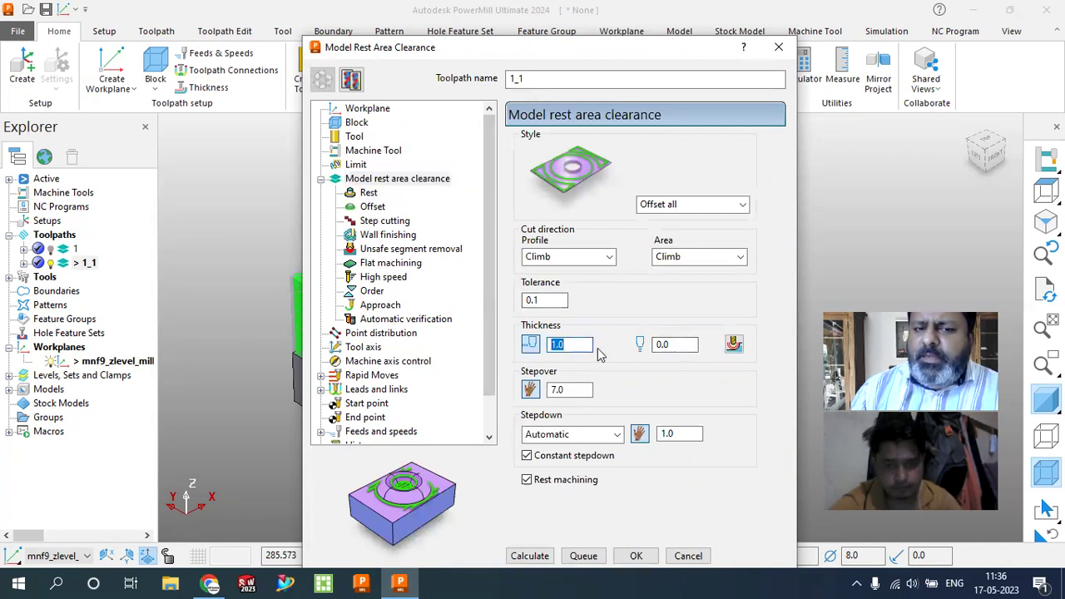
pyautogui.press('BackSpace')
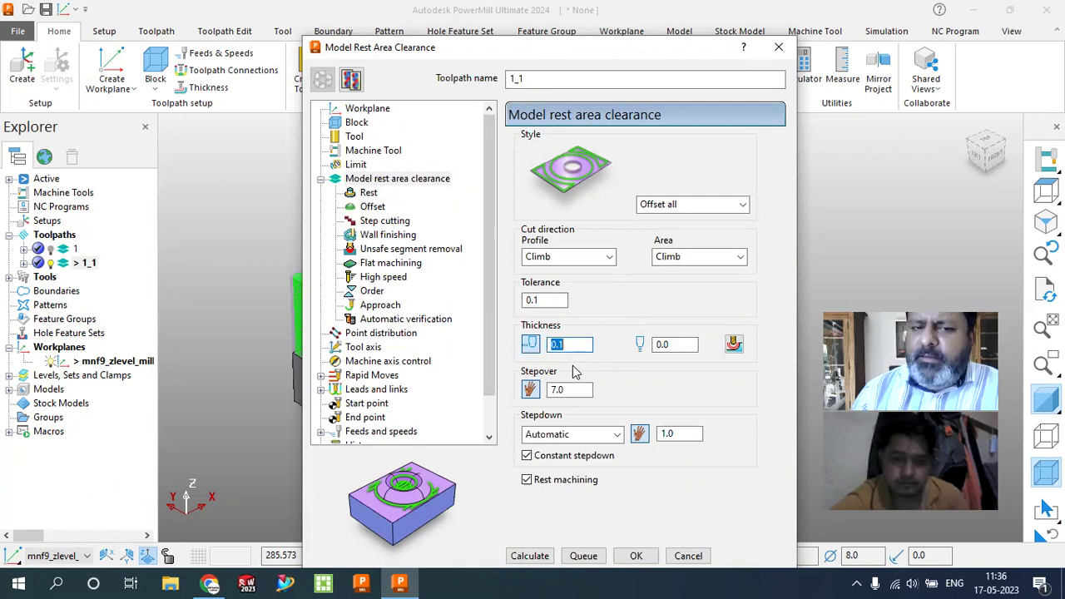
pyautogui.doubleClick(578, 390)
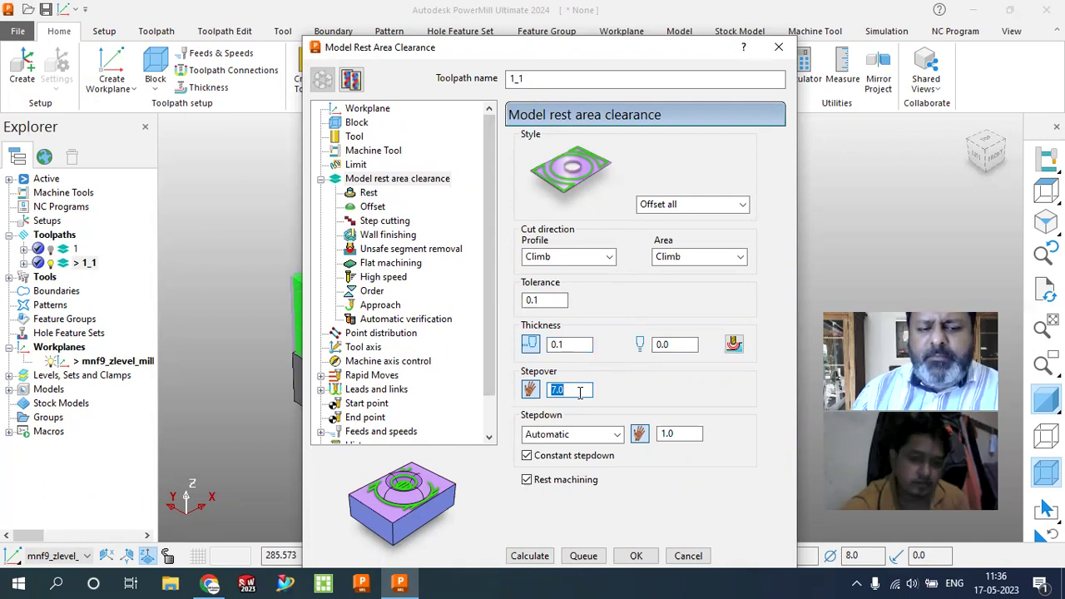
pyautogui.write('3')
pyautogui.doubleClick(672, 433)
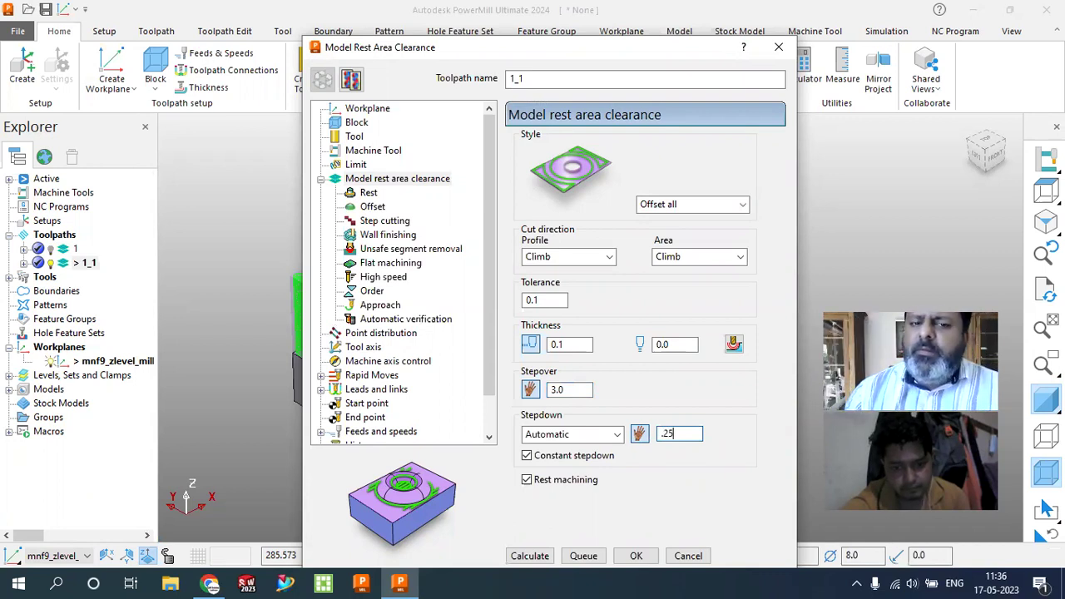
pyautogui.click(384, 249)
pyautogui.click(375, 208)
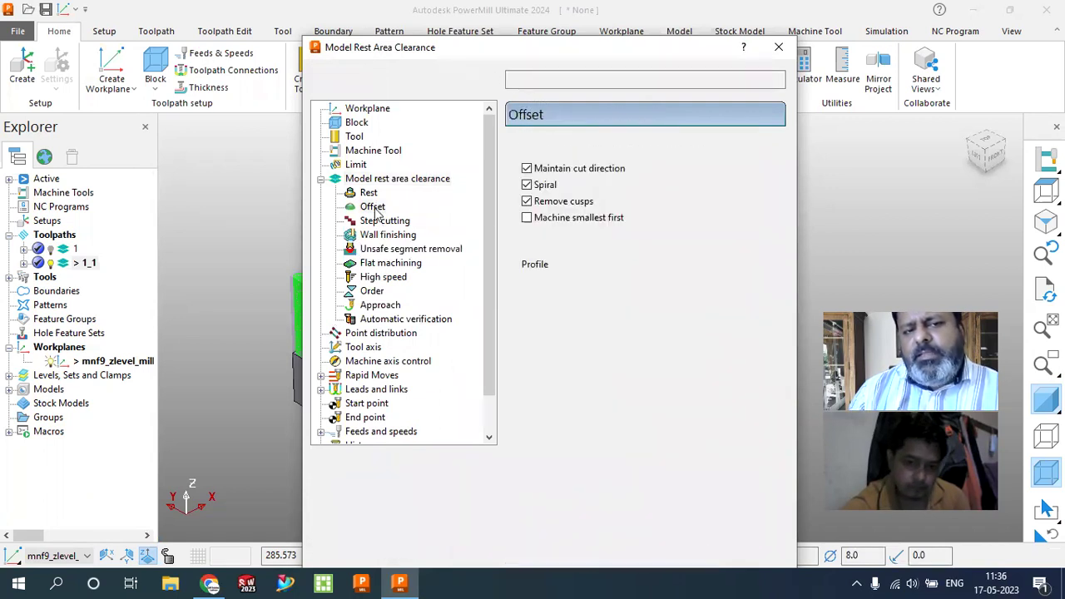
pyautogui.click(371, 184)
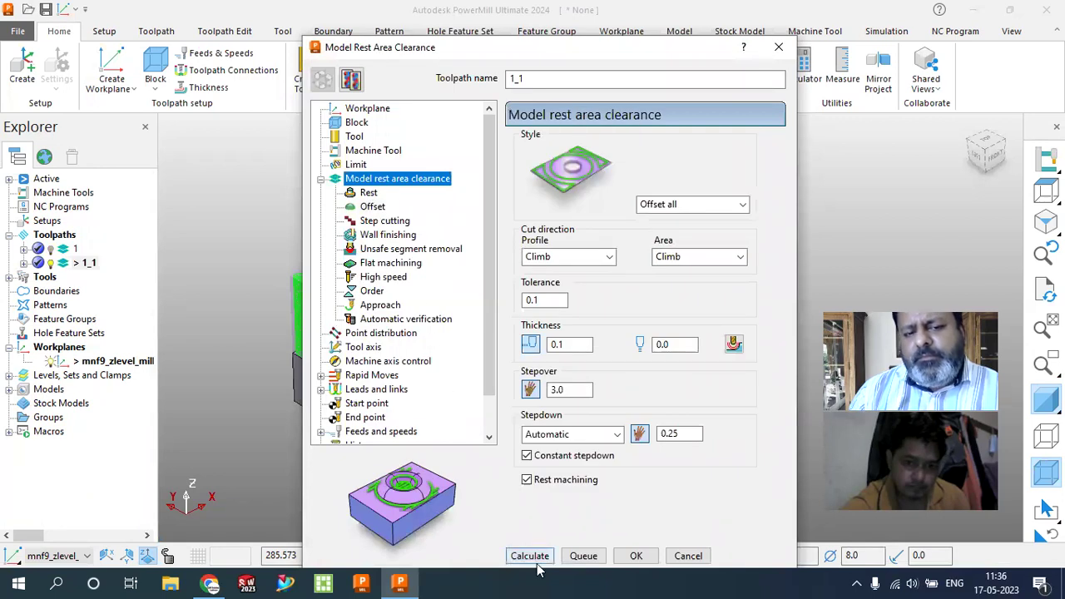
# - Calculate the rest area clearance toolpath, accept the stepdown, plunge and unmachined-region messages, and inspect the generated path on the model
pyautogui.click(532, 558)
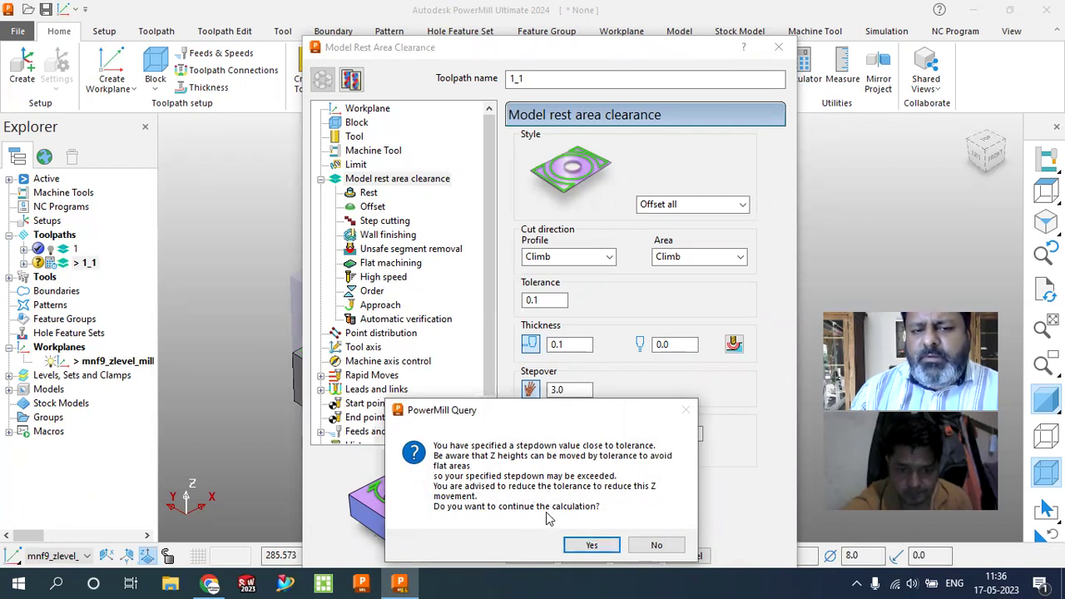
pyautogui.click(579, 543)
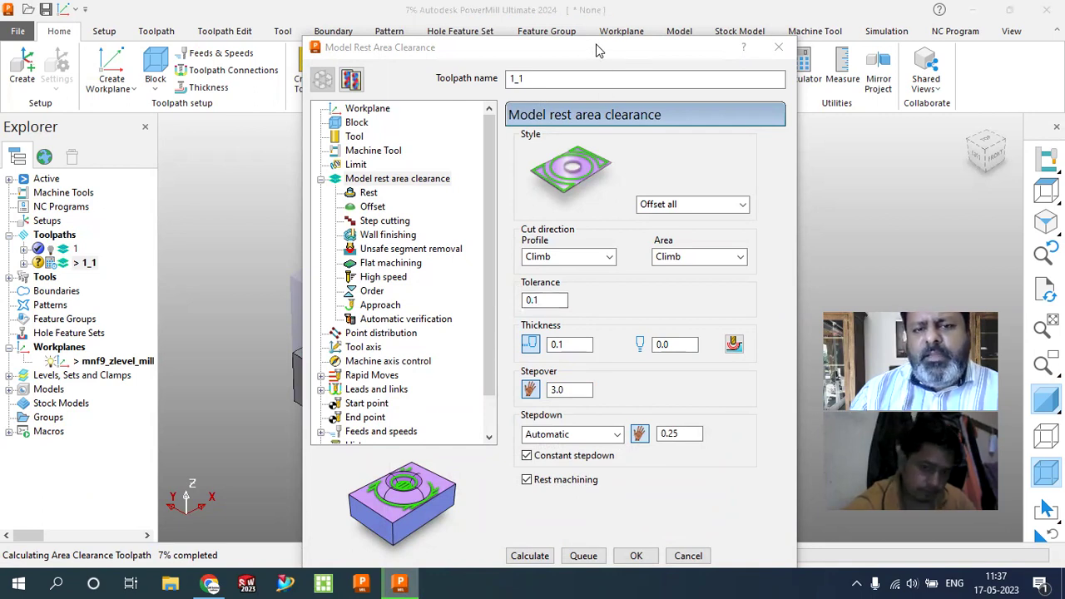
pyautogui.moveTo(429, 47); pyautogui.dragTo(163, 45)
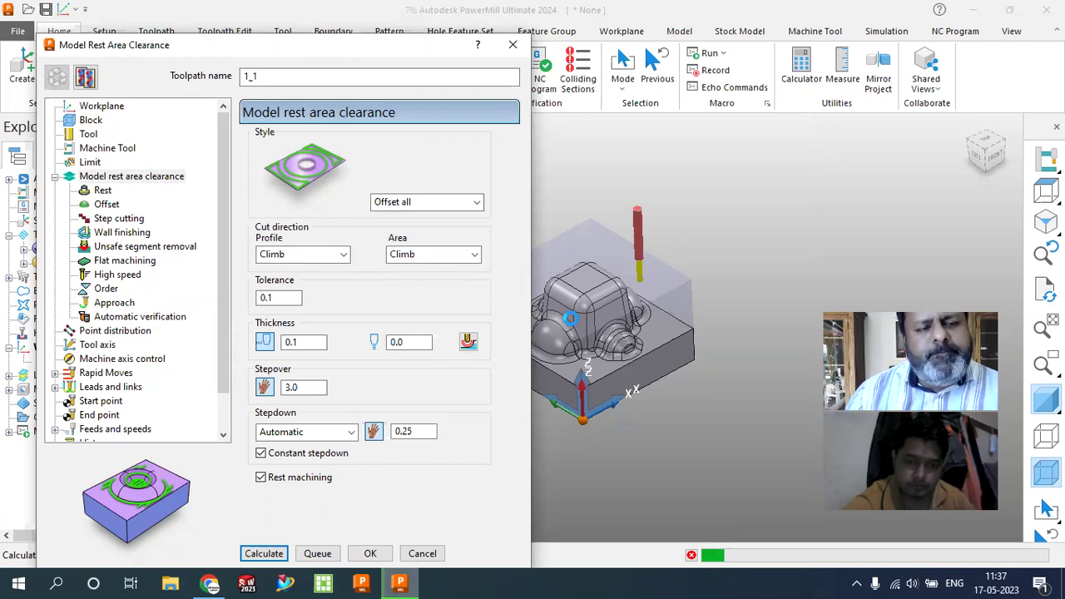
pyautogui.scroll(-1, 571, 318)
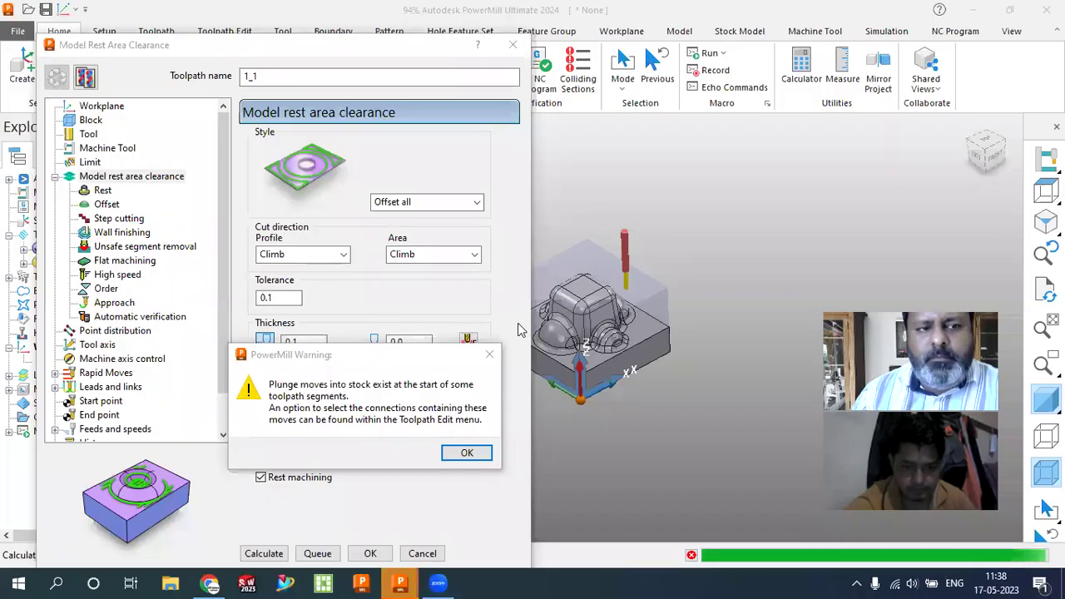
pyautogui.click(470, 456)
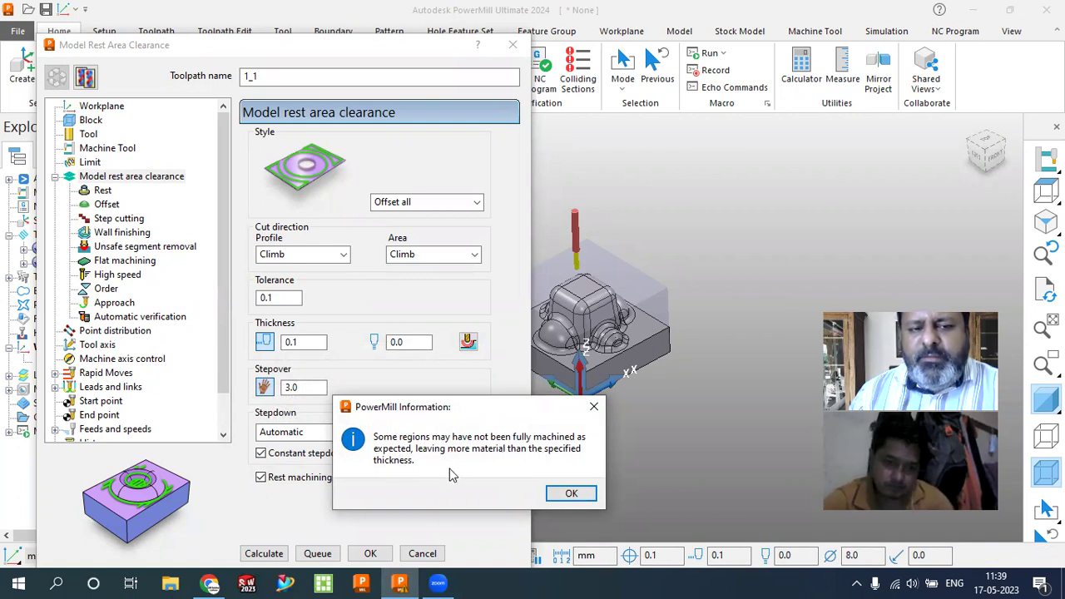
pyautogui.click(566, 498)
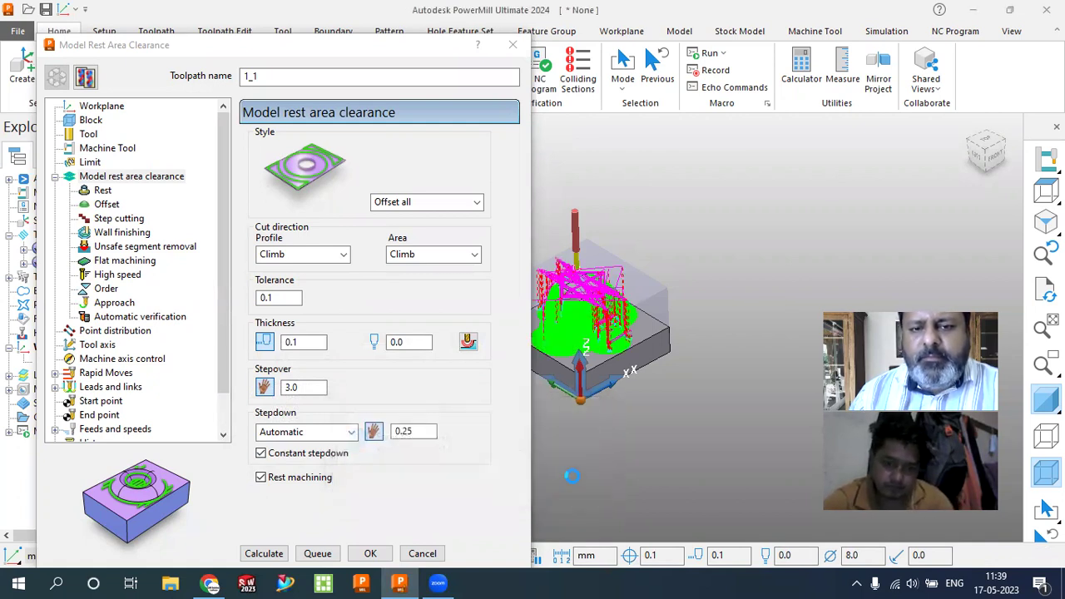
pyautogui.scroll(3, 724, 391)
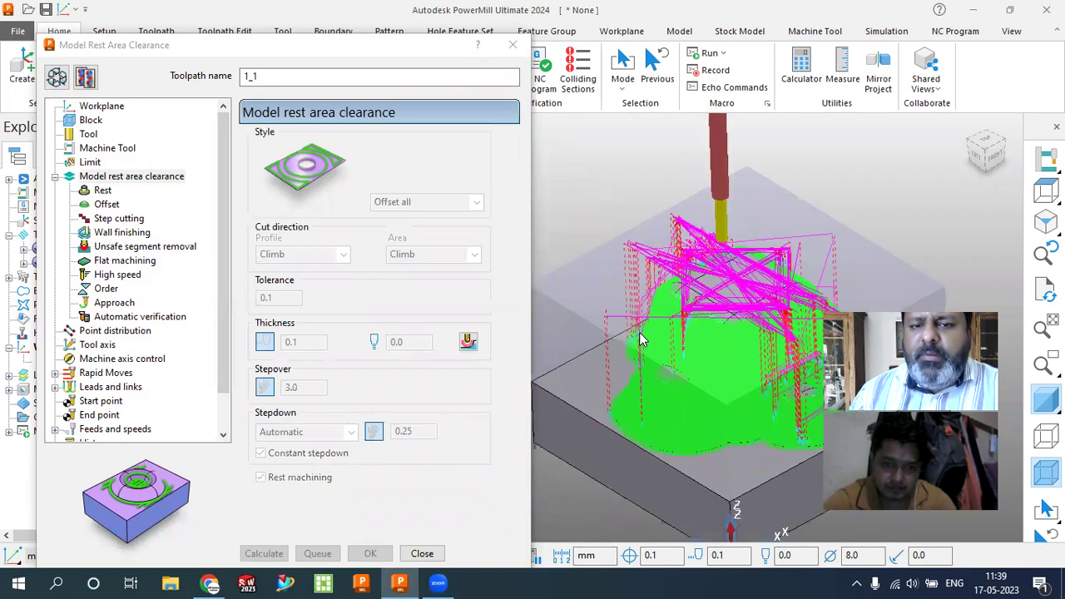
pyautogui.moveTo(699, 420); pyautogui.dragTo(684, 323, button='middle')
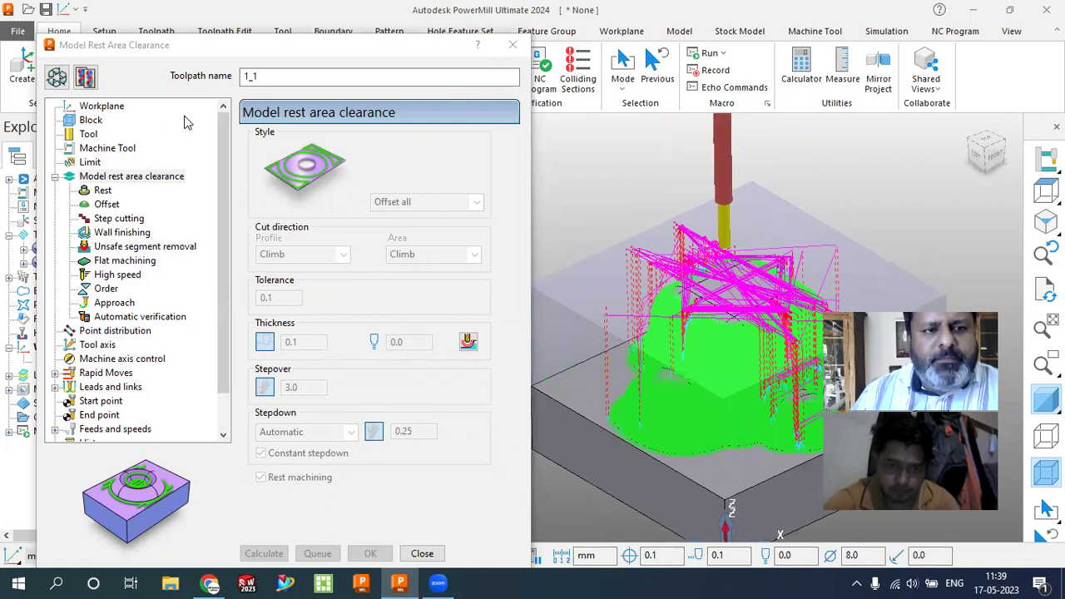
# - Unlock the calculated rest toolpath for editing again and set its tolerance to 0.05
pyautogui.moveTo(137, 48); pyautogui.dragTo(166, 44)
pyautogui.click(84, 68)
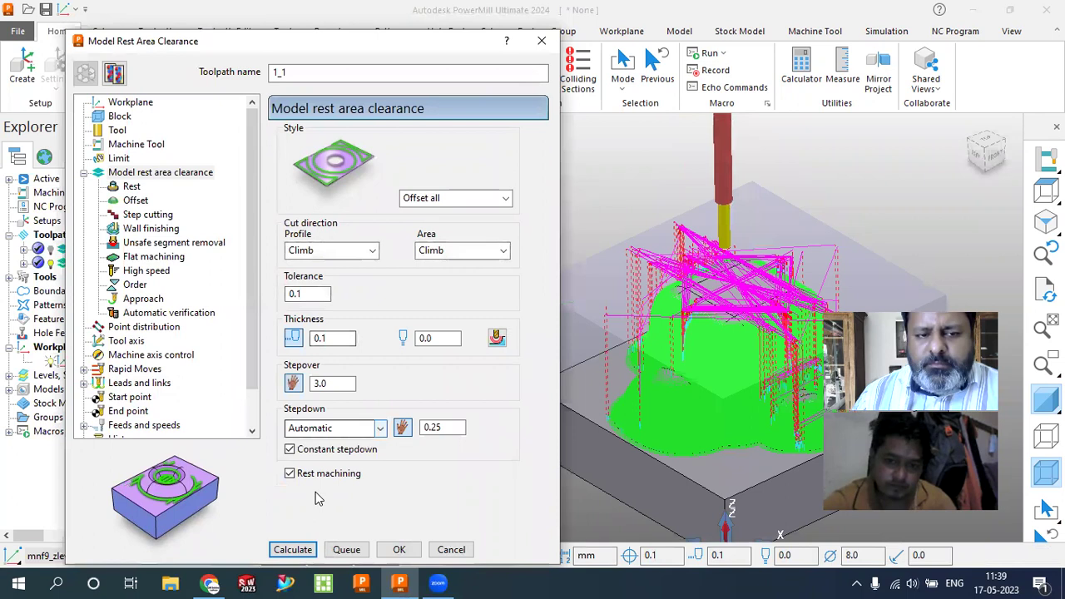
pyautogui.doubleClick(297, 293)
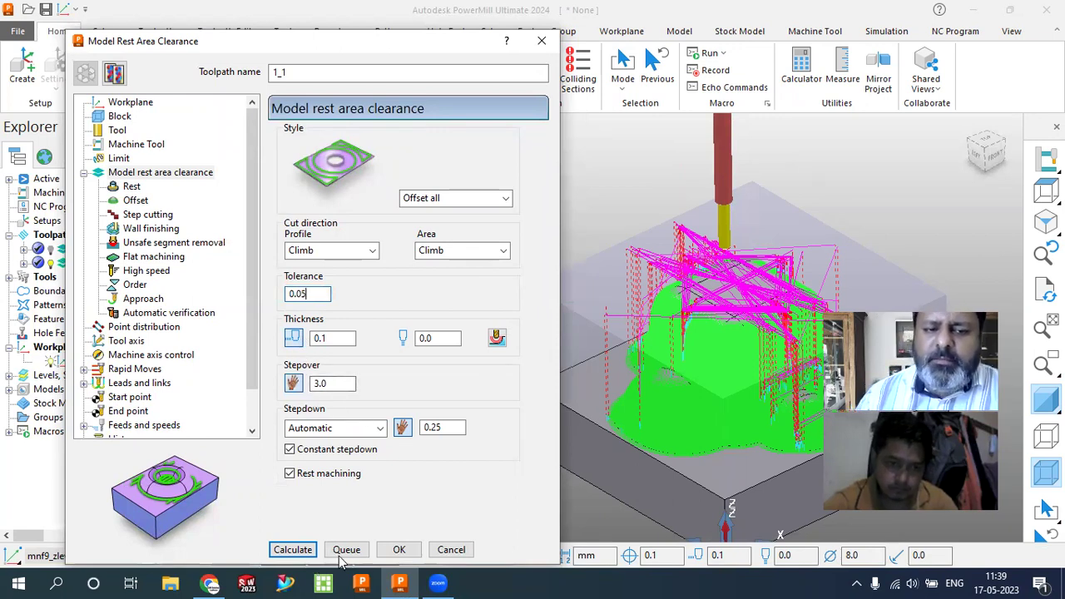
# - Accept the edited rest area clearance settings and overwrite the calculated toolpath 1_1 with an uncalculated one
pyautogui.click(400, 551)
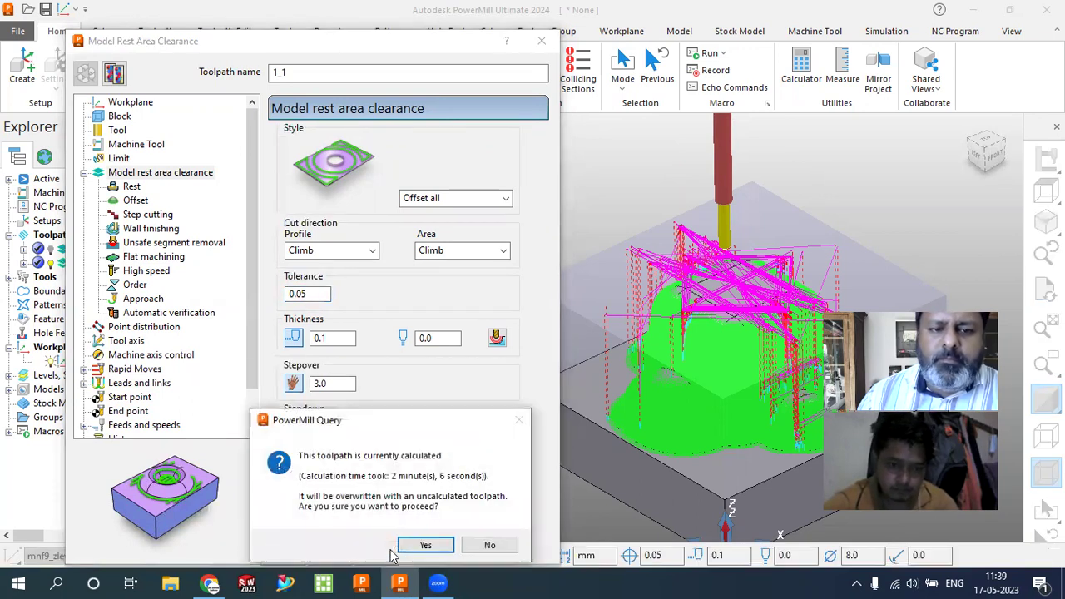
pyautogui.click(418, 545)
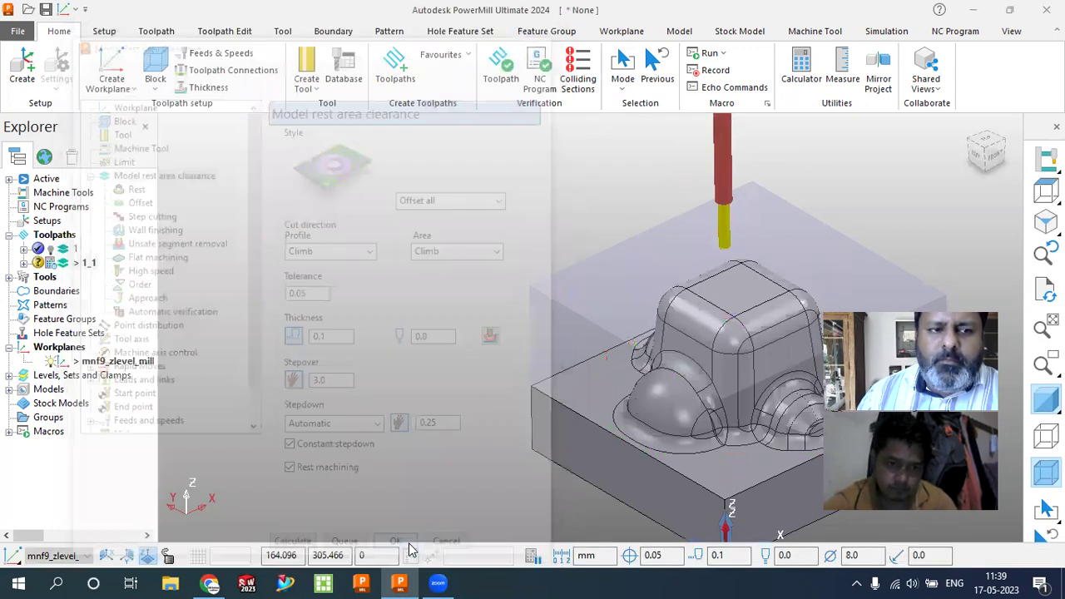
pyautogui.scroll(-3, 230, 308)
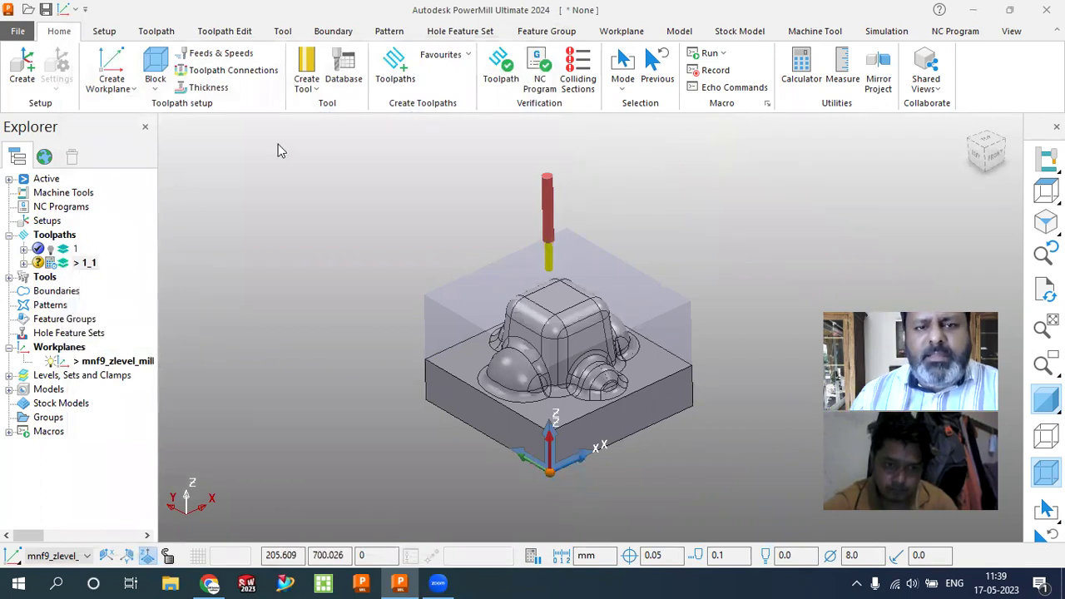
# - Create an Optimised Constant Z Finishing toolpath and enable smoothing for it
pyautogui.click(387, 86)
pyautogui.click(92, 125)
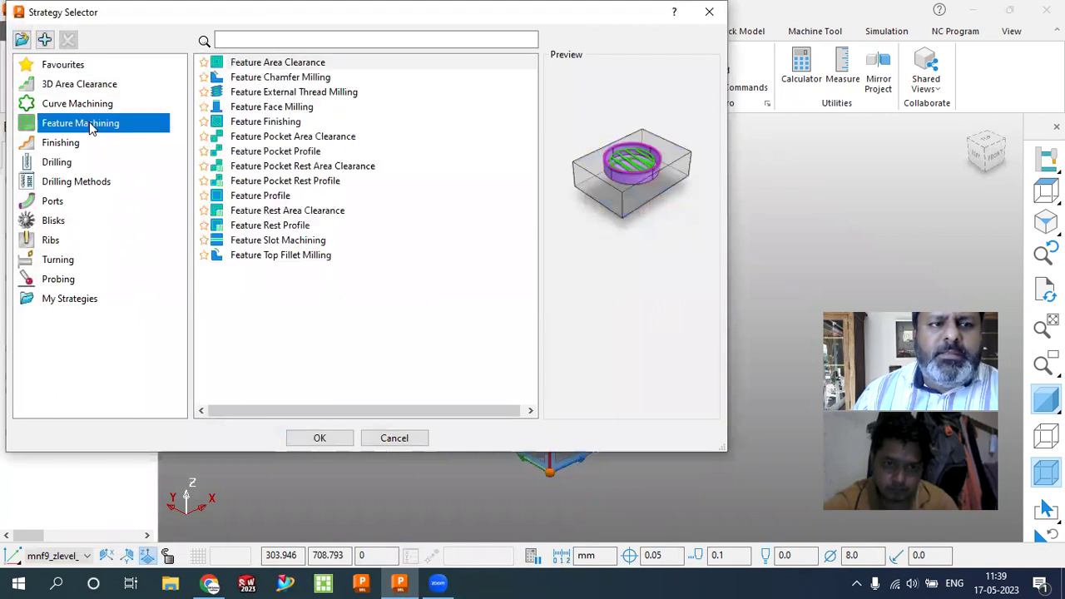
pyautogui.click(53, 147)
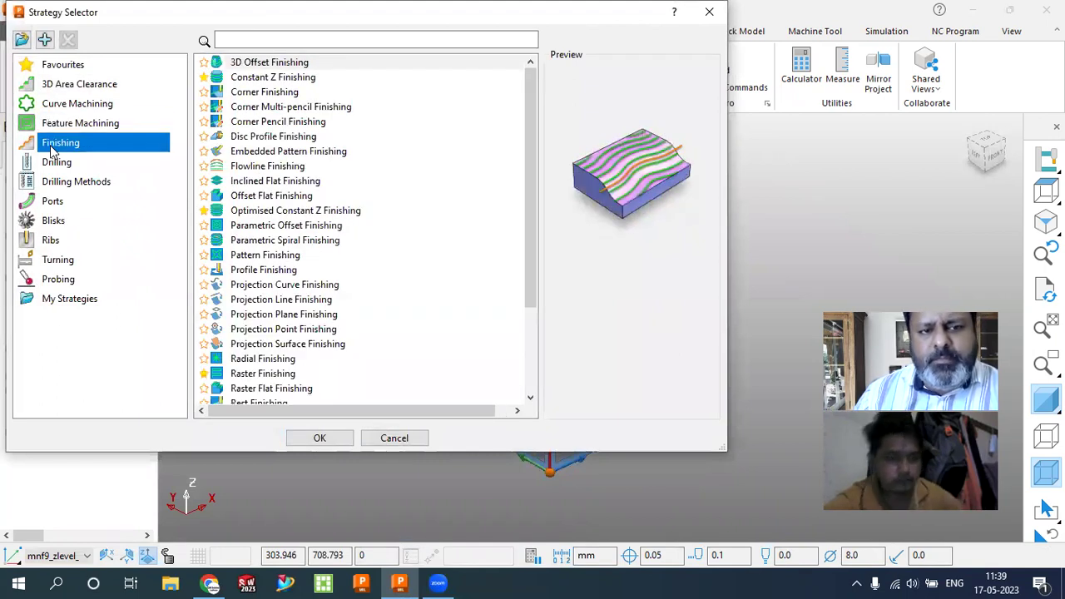
pyautogui.click(283, 213)
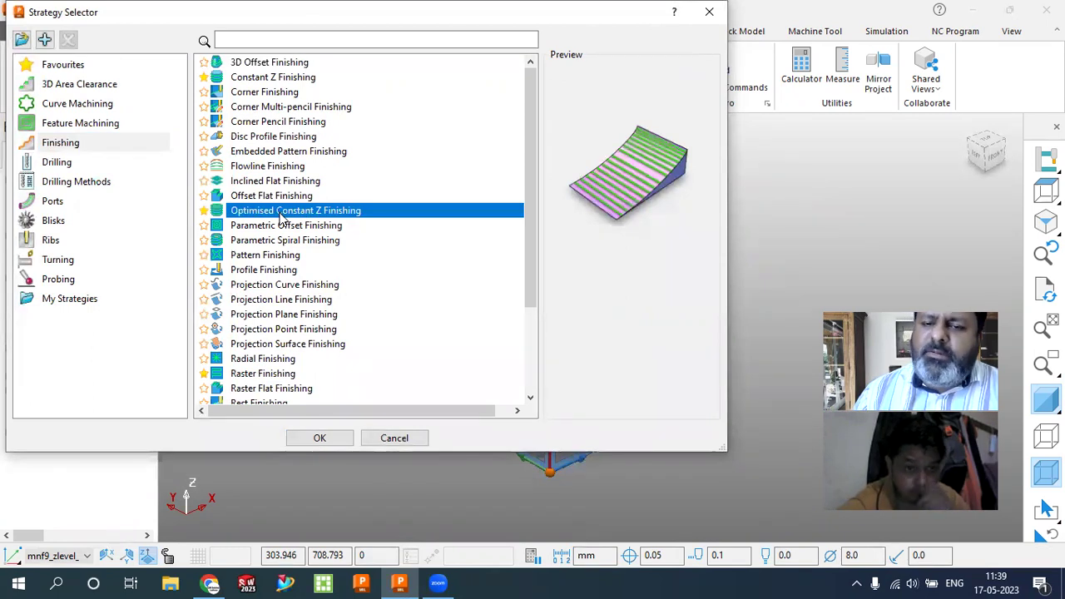
pyautogui.click(330, 442)
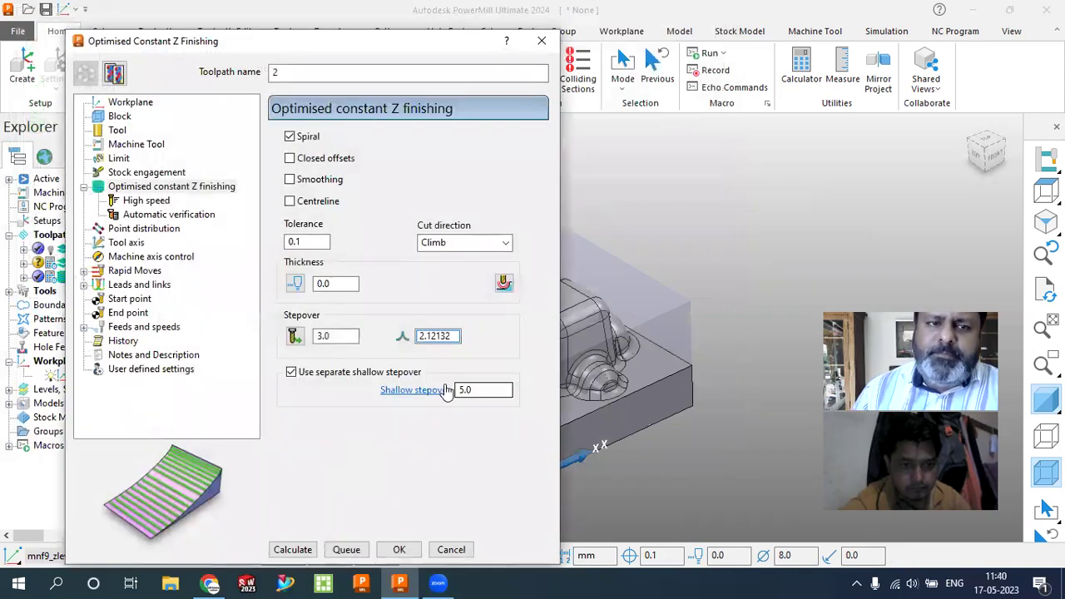
pyautogui.click(160, 188)
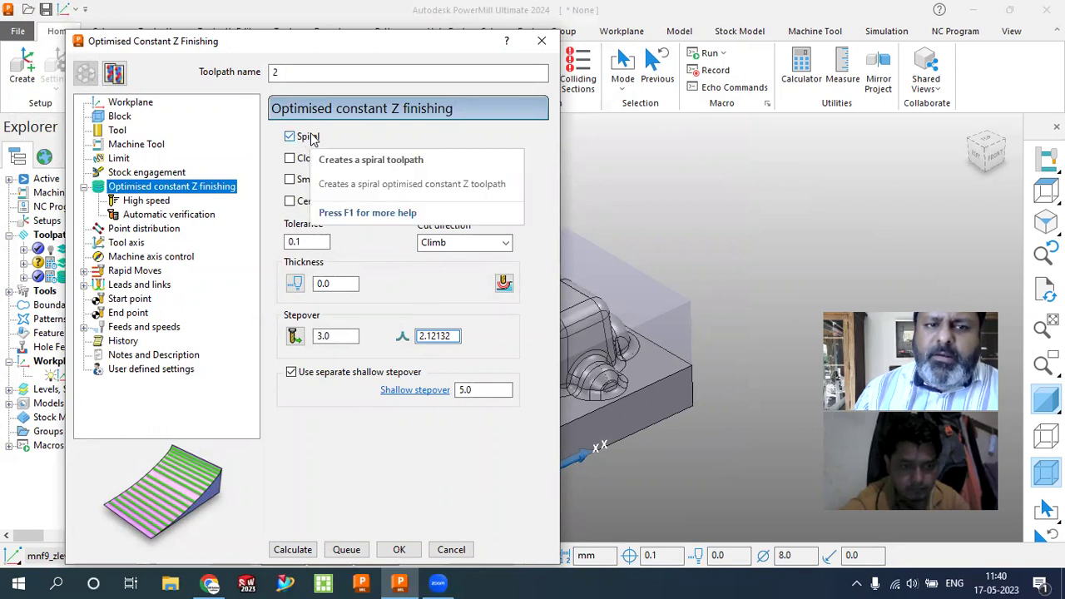
pyautogui.click(289, 182)
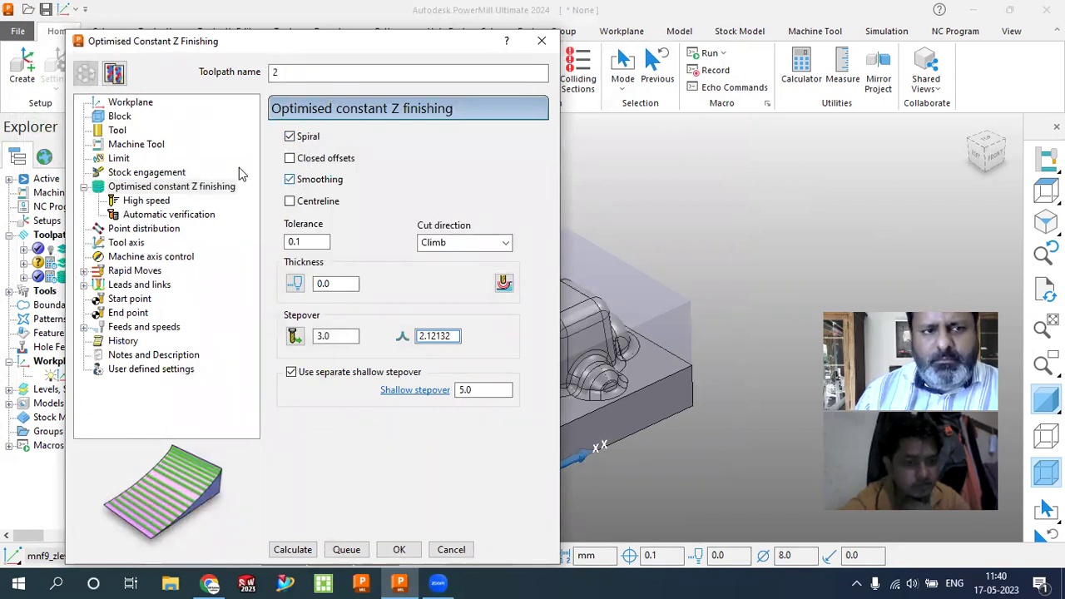
# - Create a ball nosed tool named ball6 with diameter 6, tool number 3 and 1 flute for the finishing toolpath
pyautogui.click(118, 130)
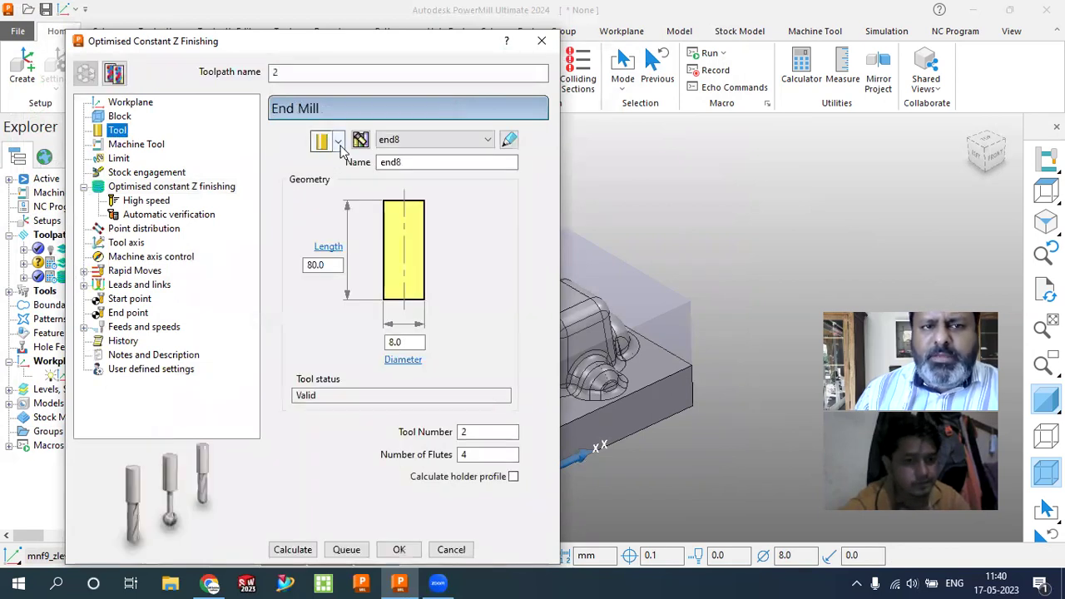
pyautogui.click(328, 141)
pyautogui.click(325, 185)
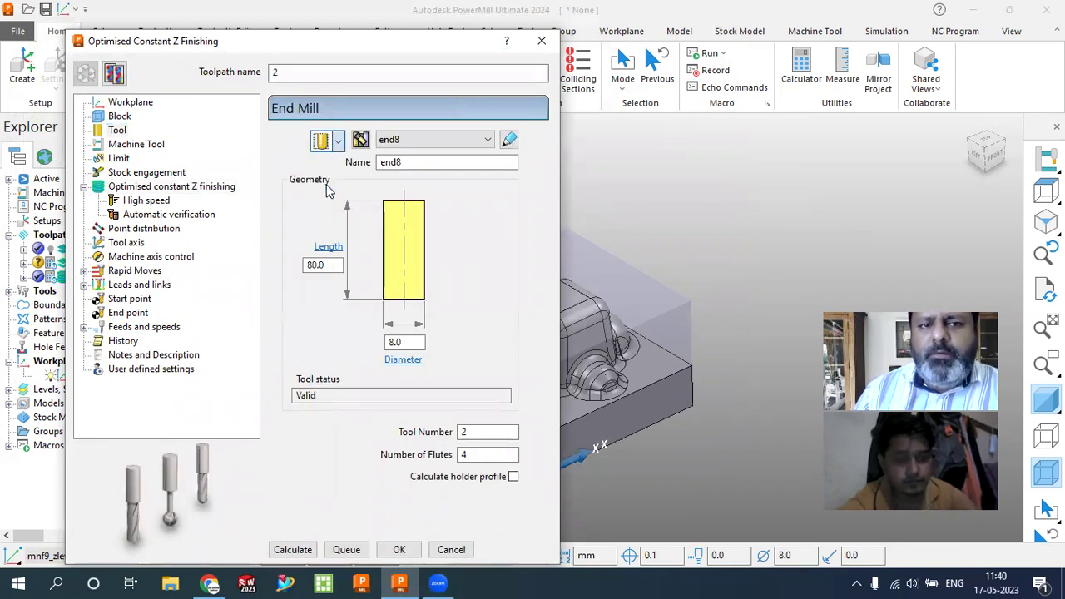
pyautogui.doubleClick(398, 341)
pyautogui.write('6')
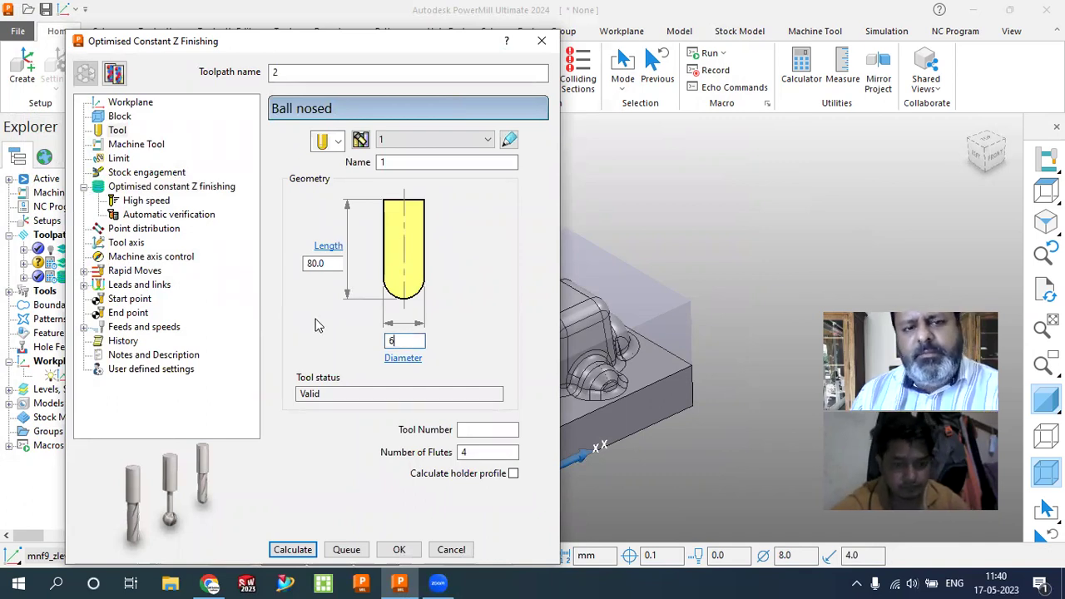
pyautogui.doubleClick(426, 164)
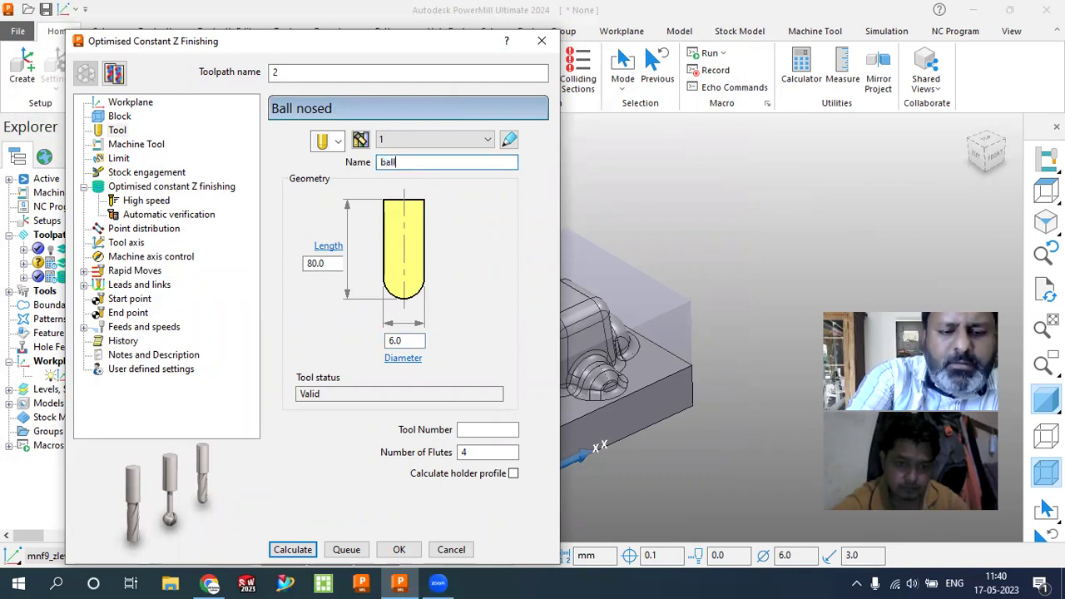
pyautogui.click(486, 430)
pyautogui.write('3')
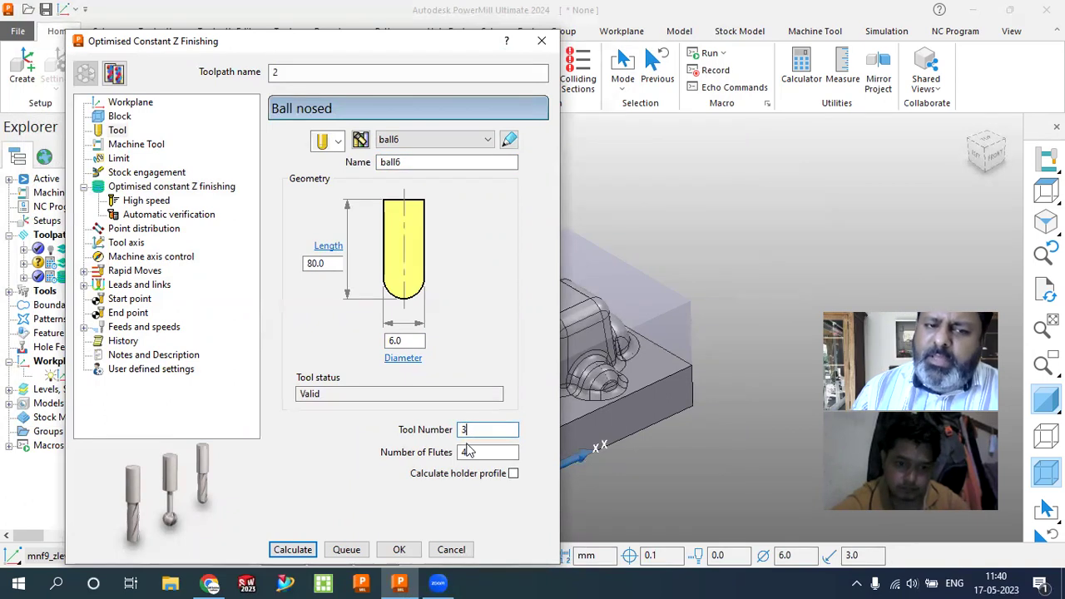
pyautogui.press('Tab')
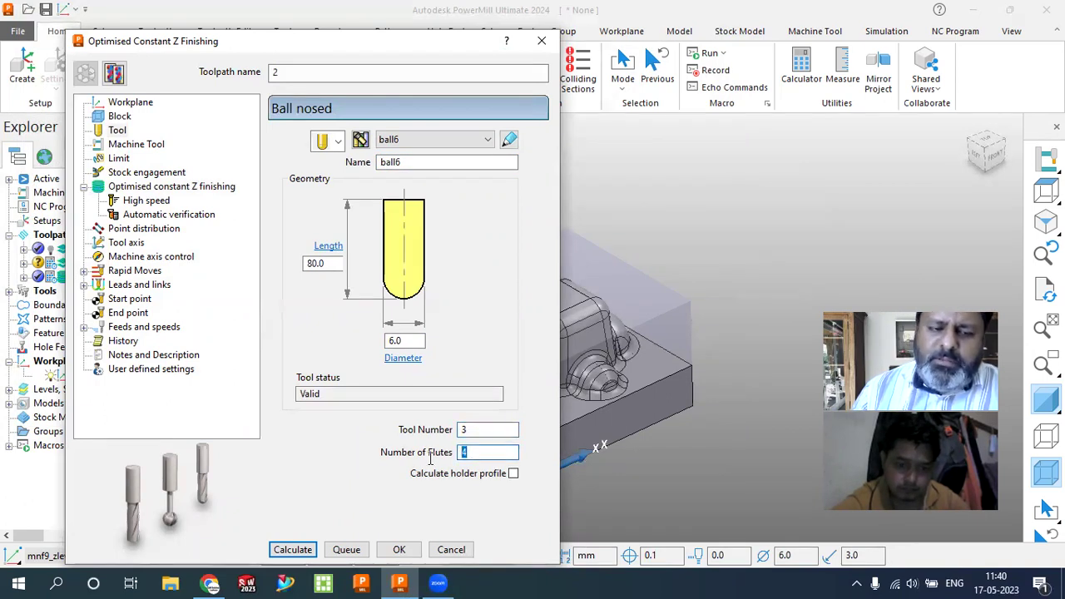
pyautogui.write('1')
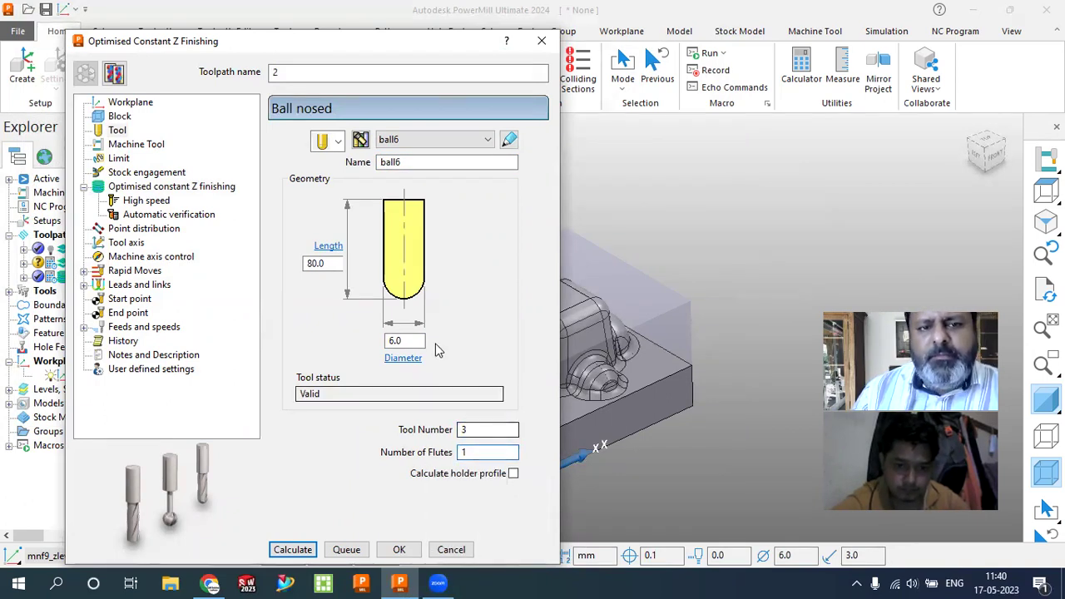
# - Add a holder component to the ball6 tool and set its overhang to 70
pyautogui.click(509, 139)
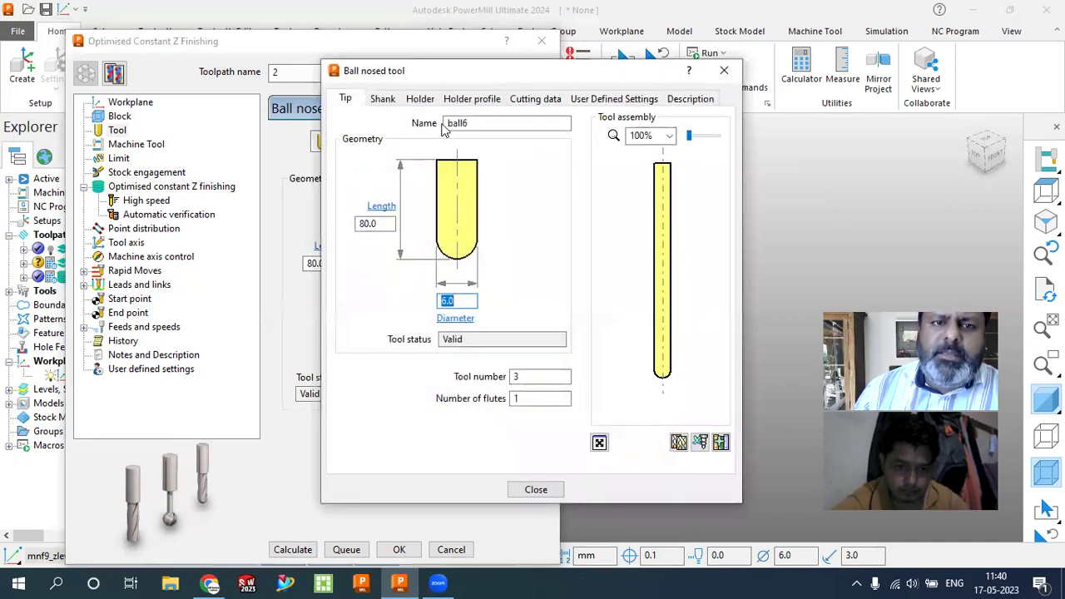
pyautogui.click(423, 99)
pyautogui.click(450, 198)
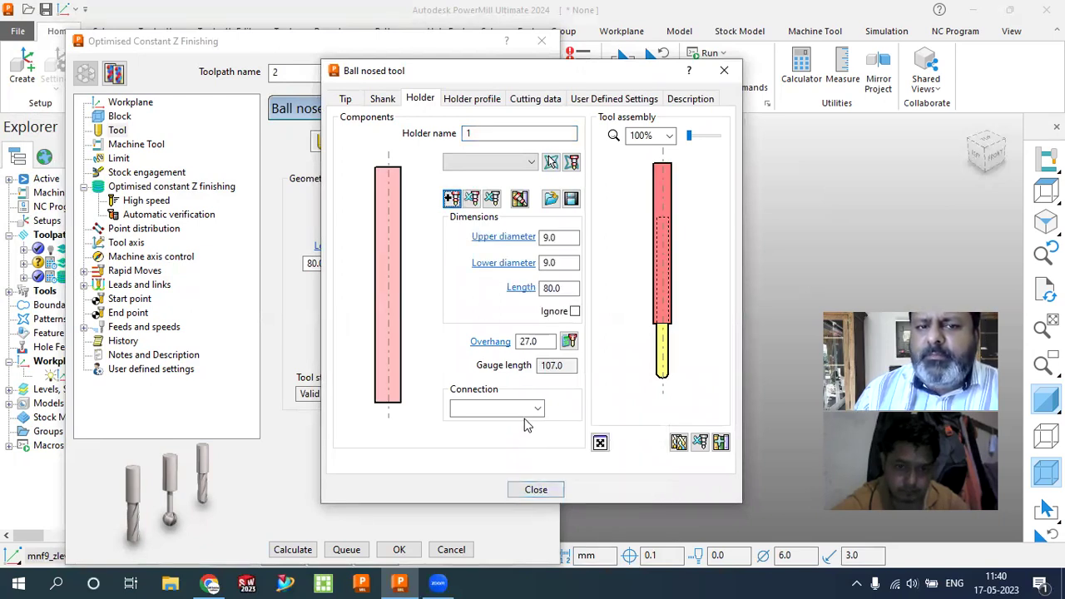
pyautogui.doubleClick(533, 341)
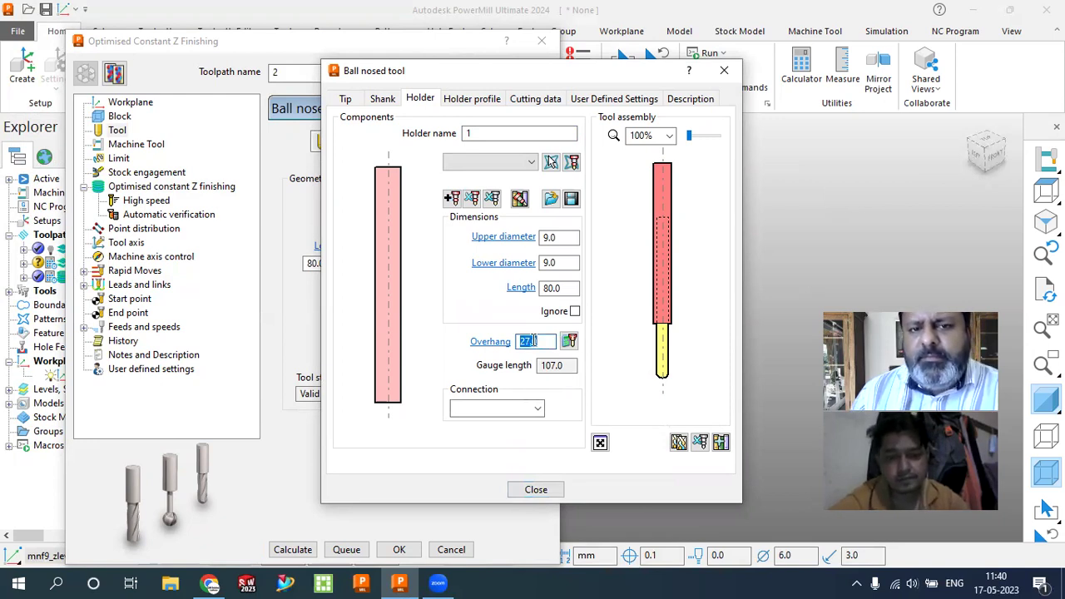
pyautogui.write('7')
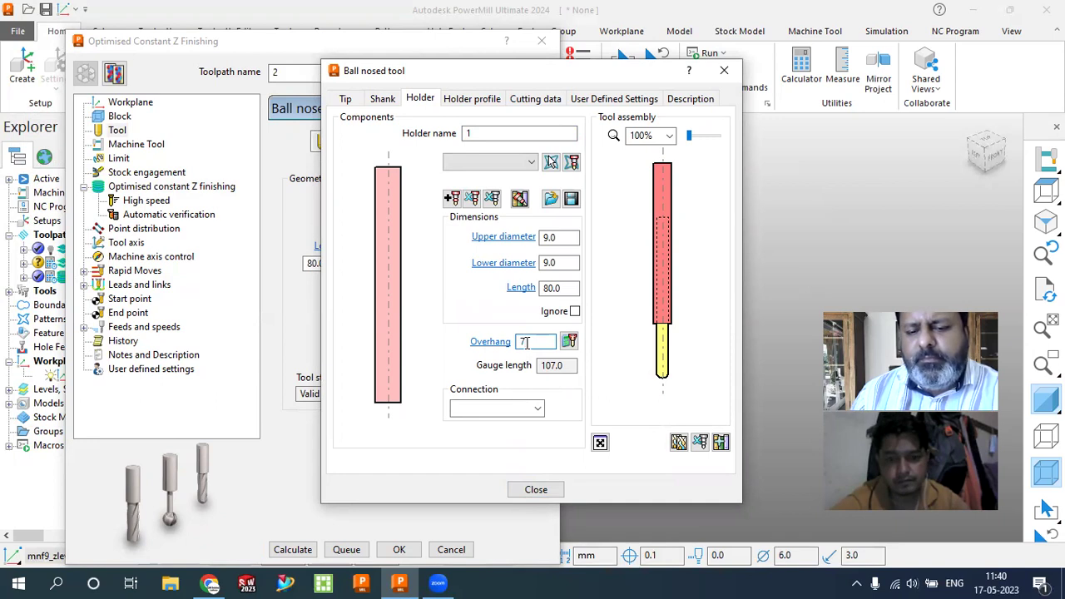
pyautogui.write('0')
pyautogui.press('Return')
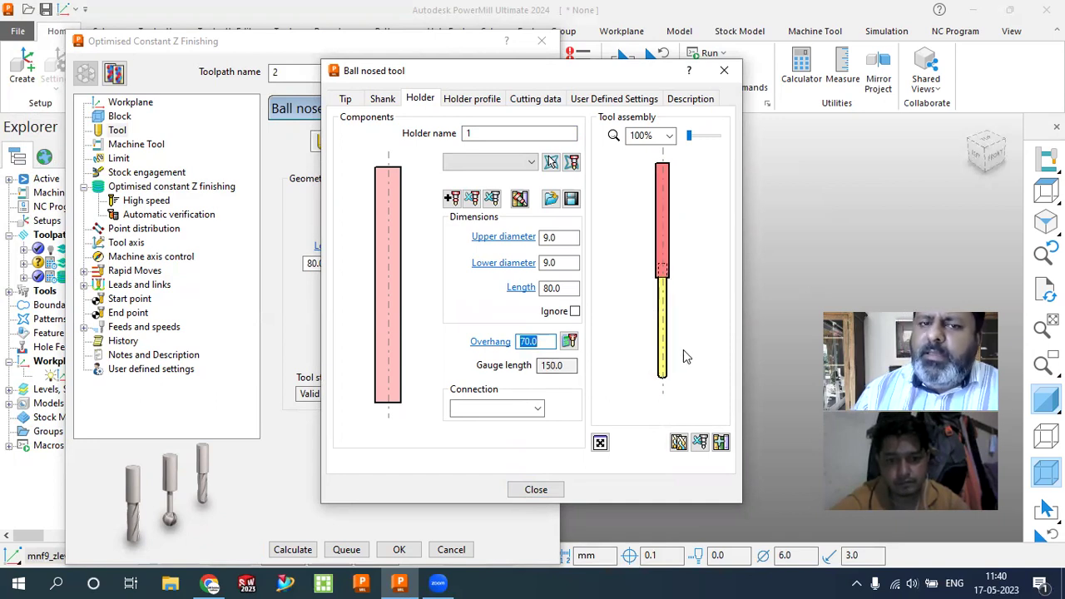
pyautogui.click(537, 490)
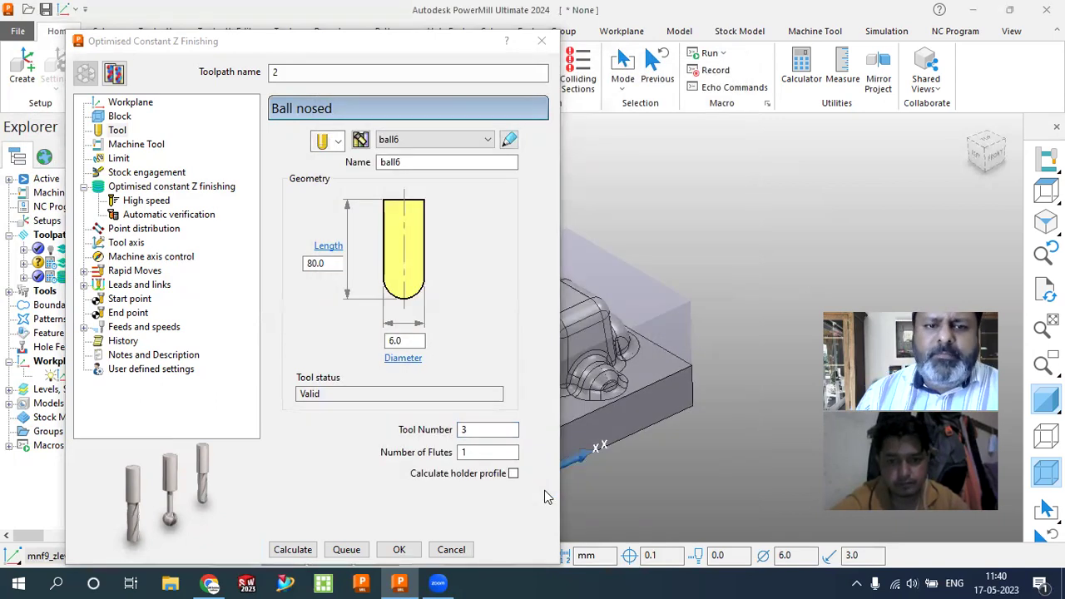
# - Set the constant Z finishing stepover to 1.0, tolerance to 0.05 and separate shallow stepover to 1
pyautogui.click(144, 187)
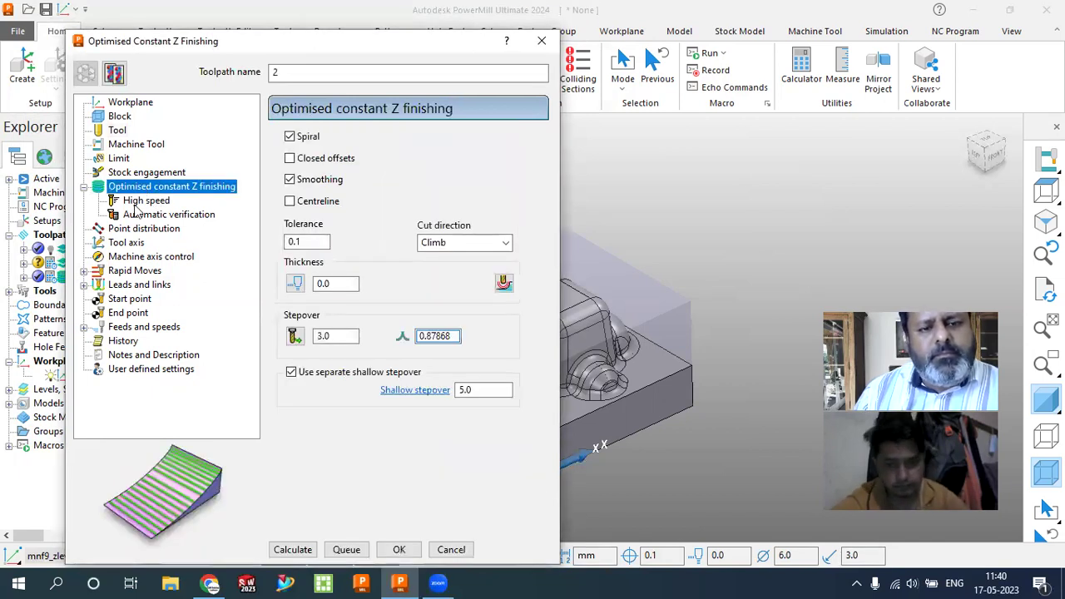
pyautogui.click(337, 341)
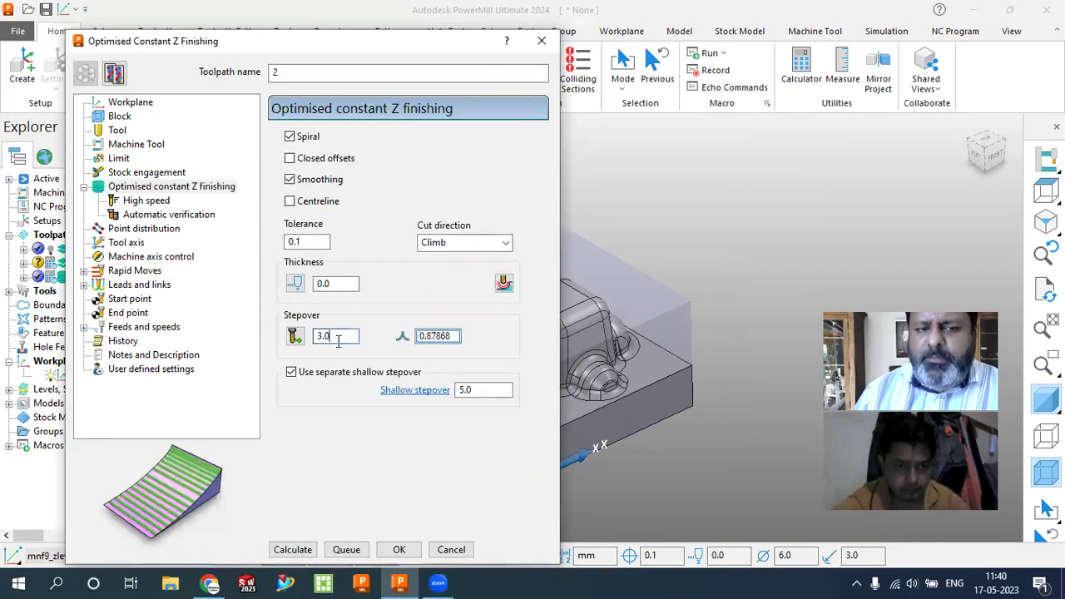
pyautogui.click(337, 285)
pyautogui.click(338, 337)
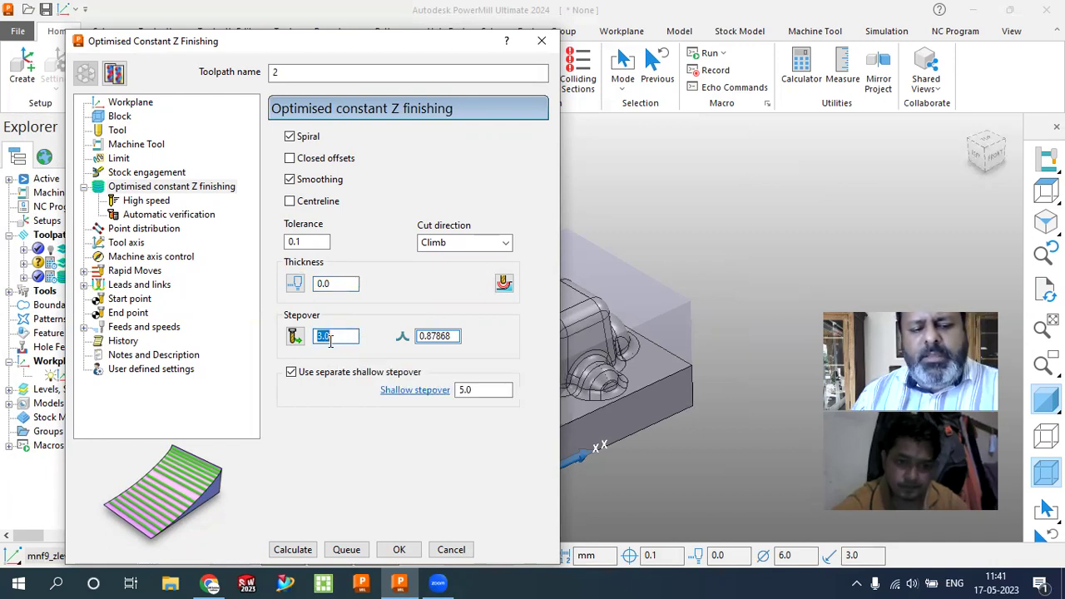
pyautogui.write('1')
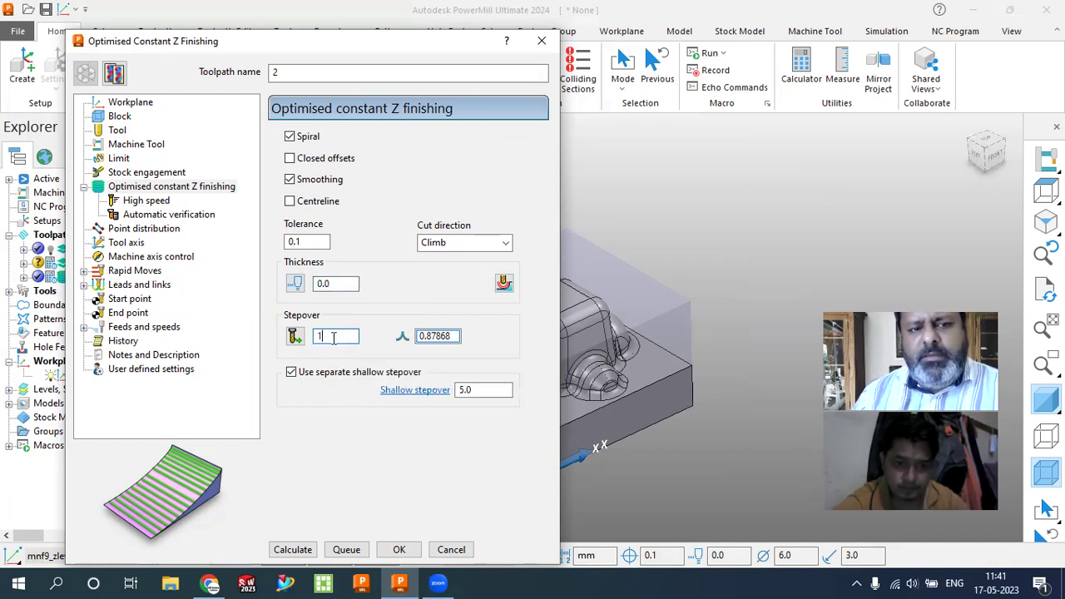
pyautogui.click(304, 242)
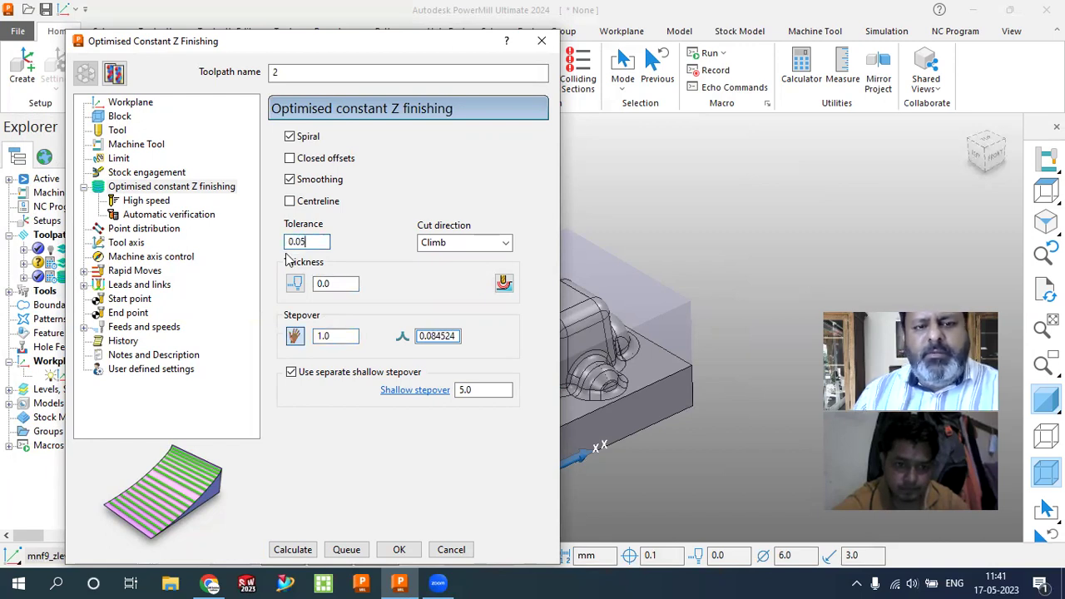
pyautogui.doubleClick(484, 390)
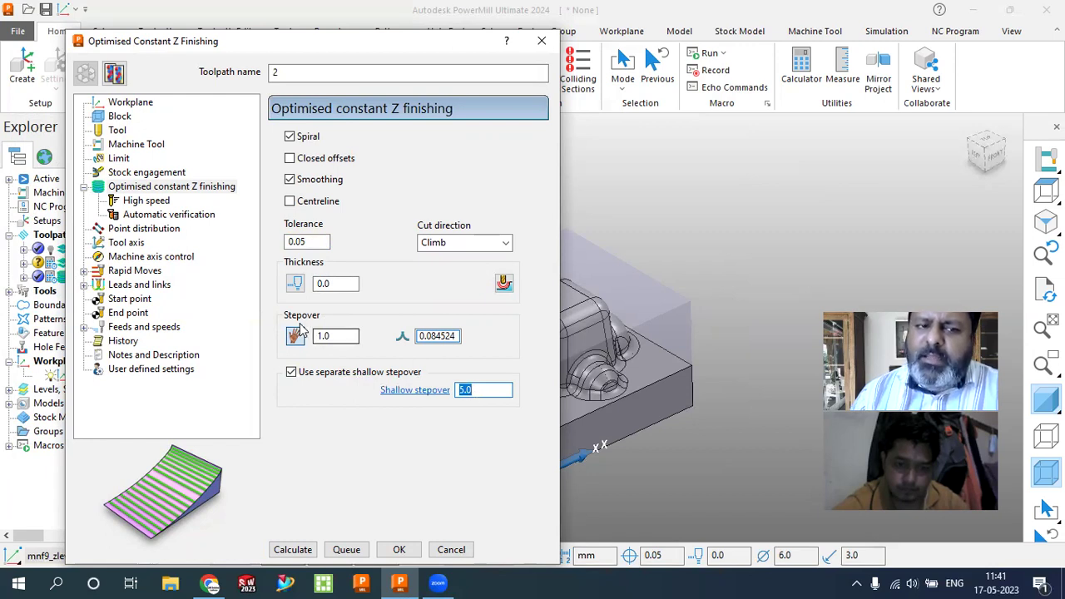
pyautogui.doubleClick(348, 337)
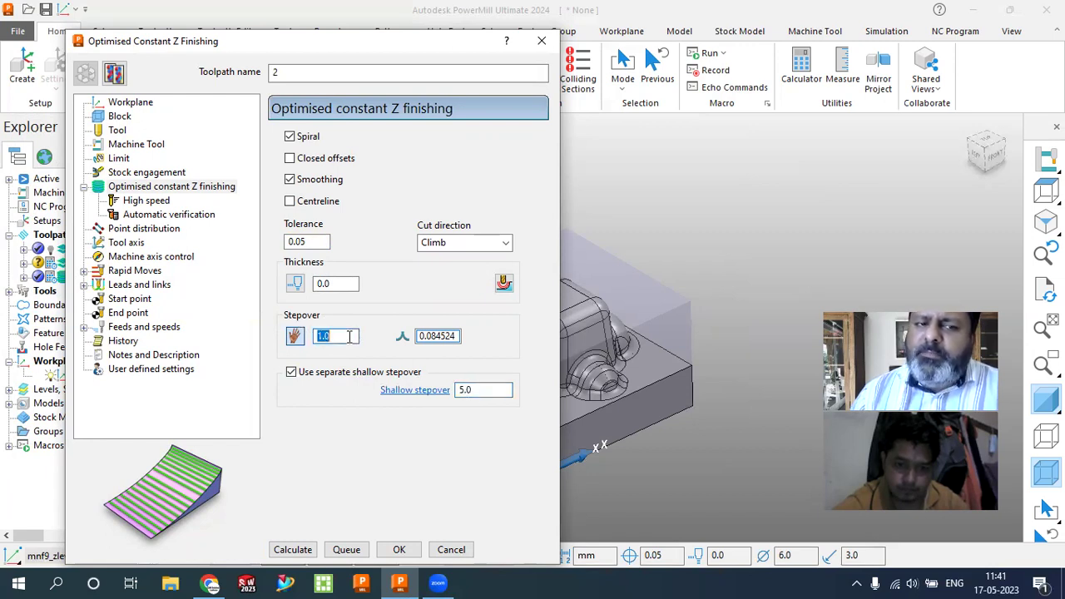
pyautogui.click(419, 389)
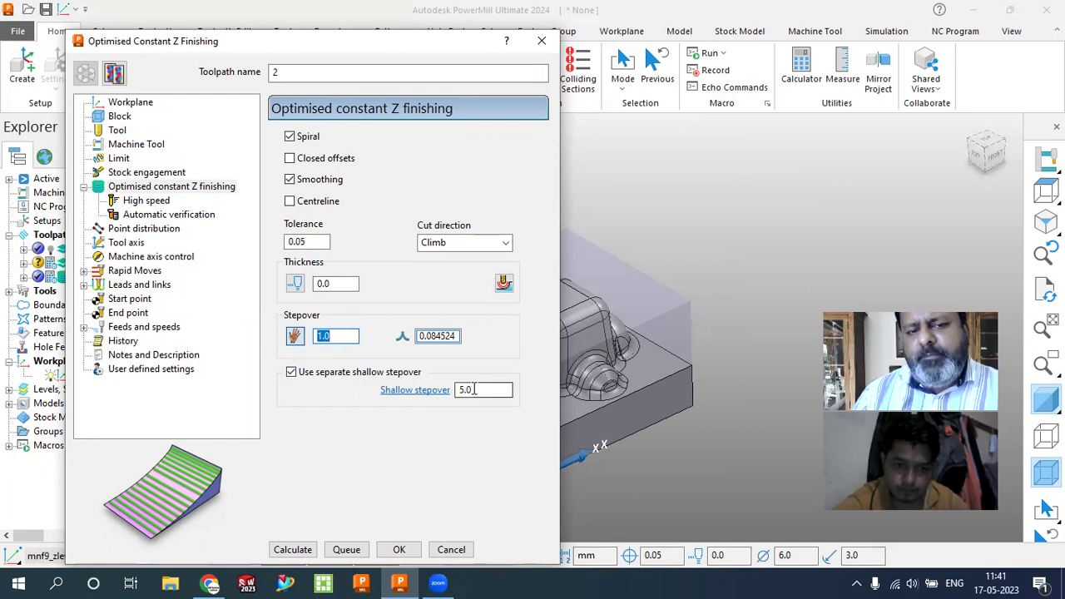
pyautogui.write('1')
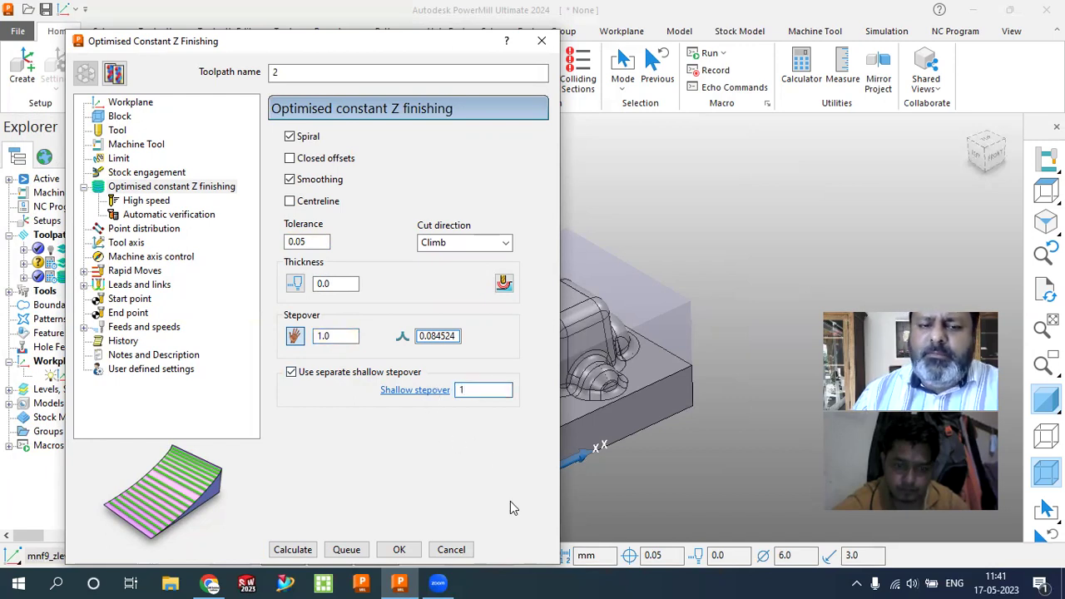
# - Calculate the Optimised Constant Z Finishing toolpath, close its settings and inspect the generated passes on the model
pyautogui.click(302, 555)
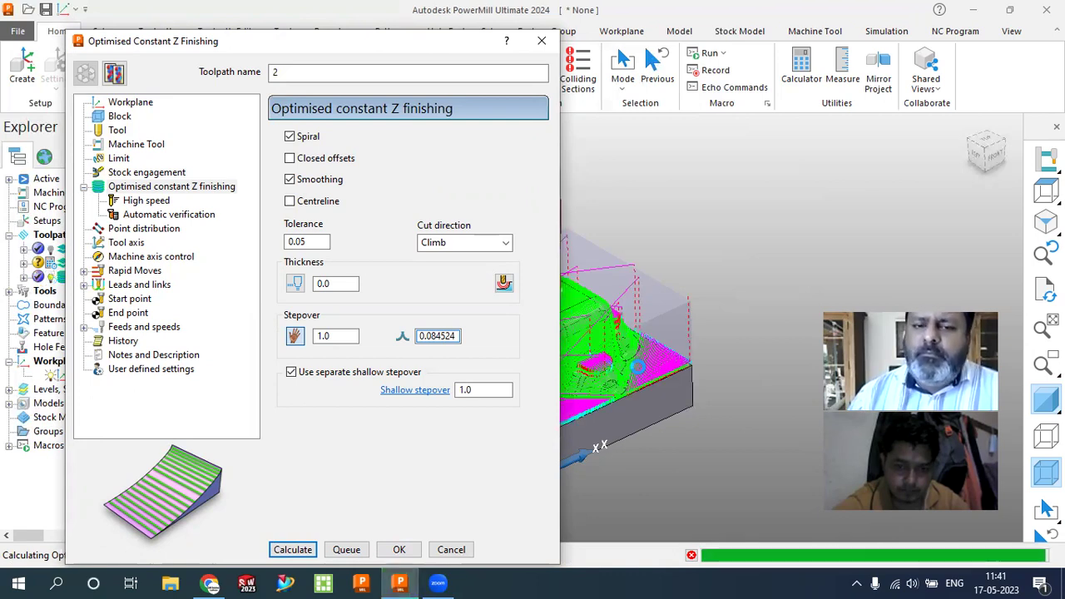
pyautogui.click(449, 550)
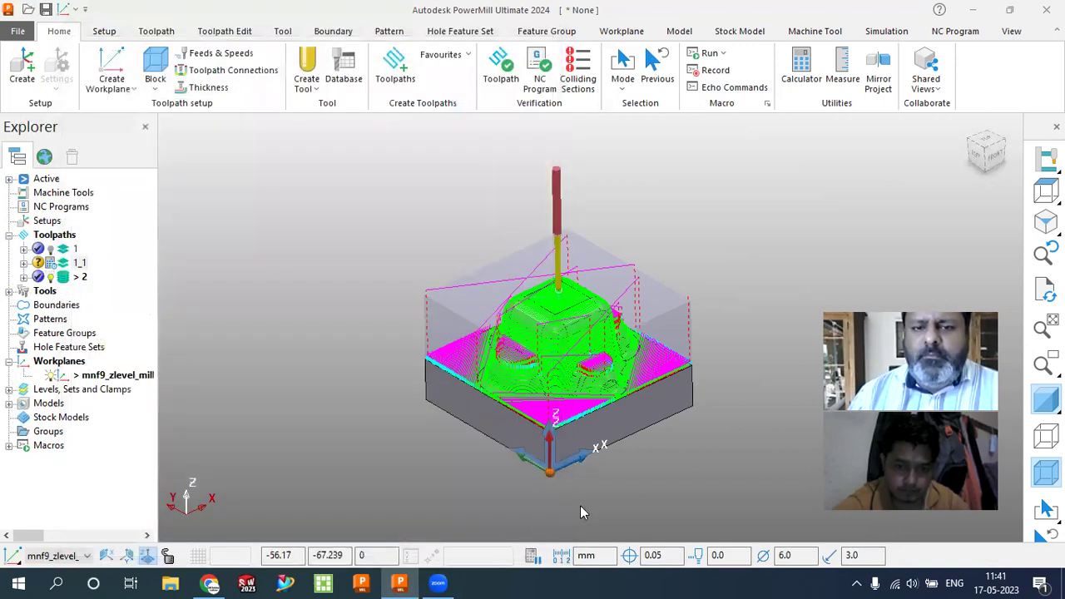
pyautogui.scroll(5, 605, 472)
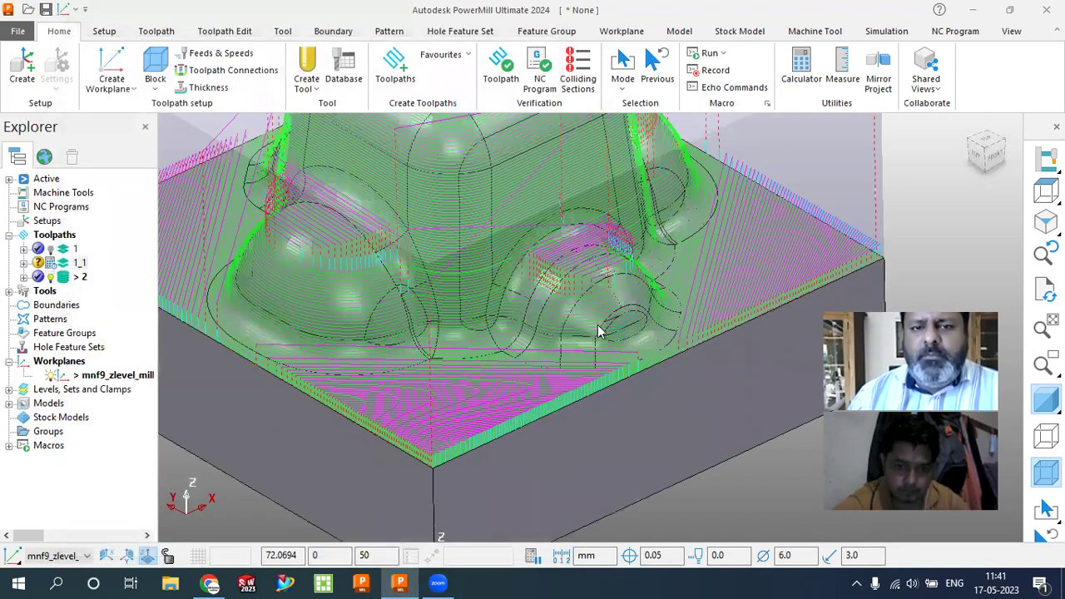
pyautogui.moveTo(593, 391); pyautogui.dragTo(587, 348, button='middle')
pyautogui.moveTo(587, 287); pyautogui.dragTo(622, 293, button='middle')
pyautogui.hotkey('ctrl', 'r')
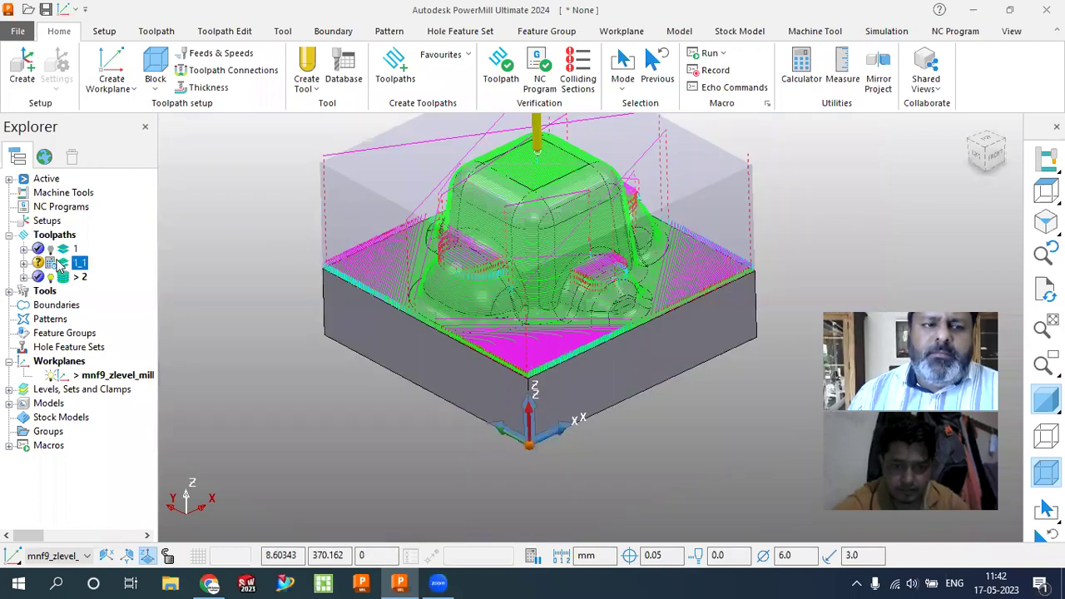
# - Calculate the Model Rest Area Clearance toolpath 1_1 with its existing settings, dismiss the messages and close its settings
pyautogui.rightClick(58, 263)
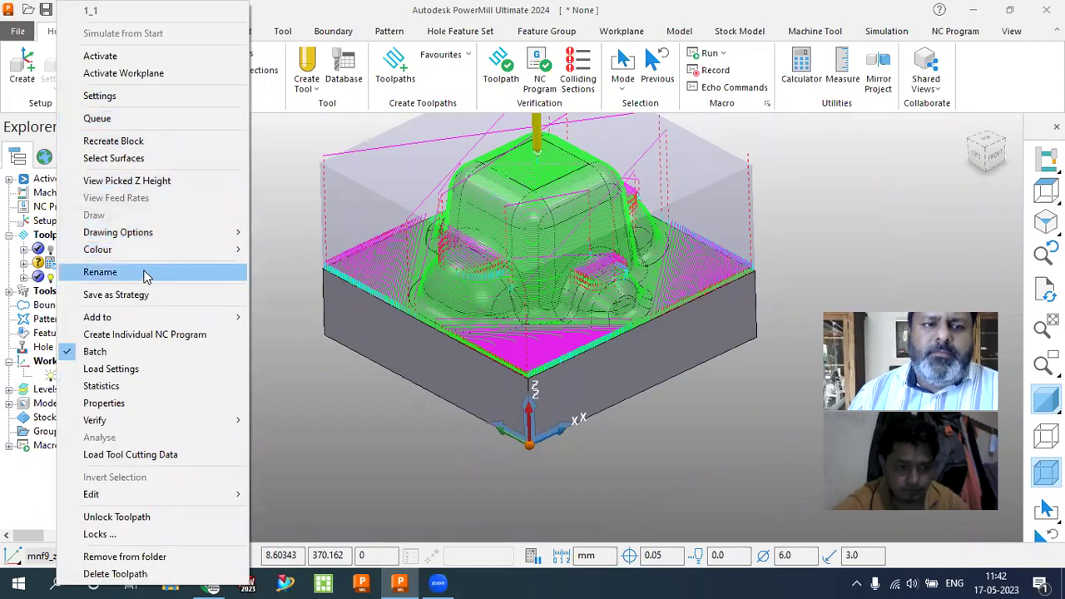
pyautogui.click(146, 100)
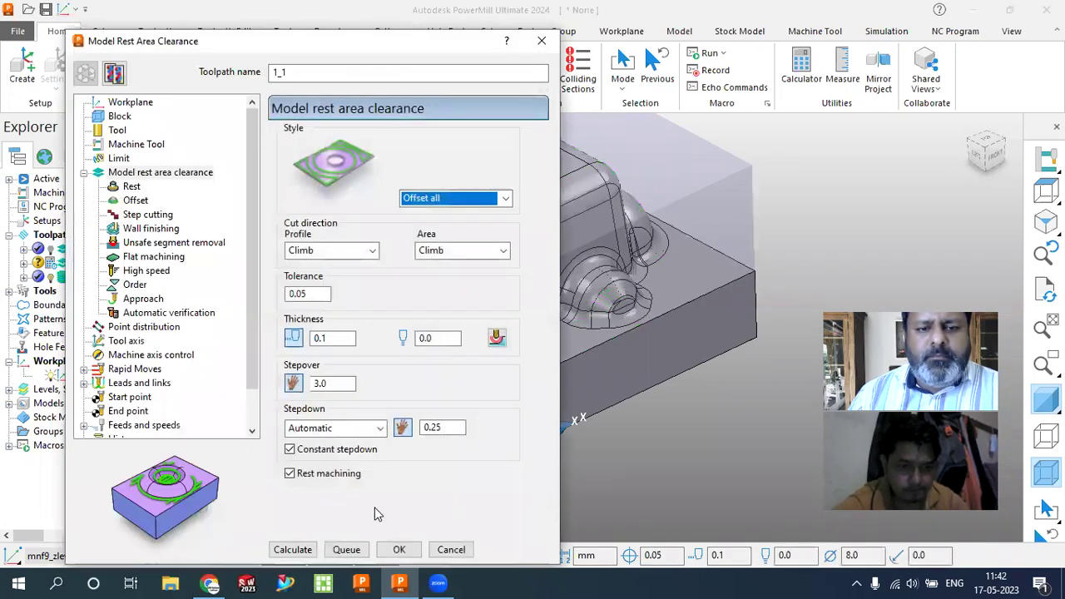
pyautogui.click(295, 551)
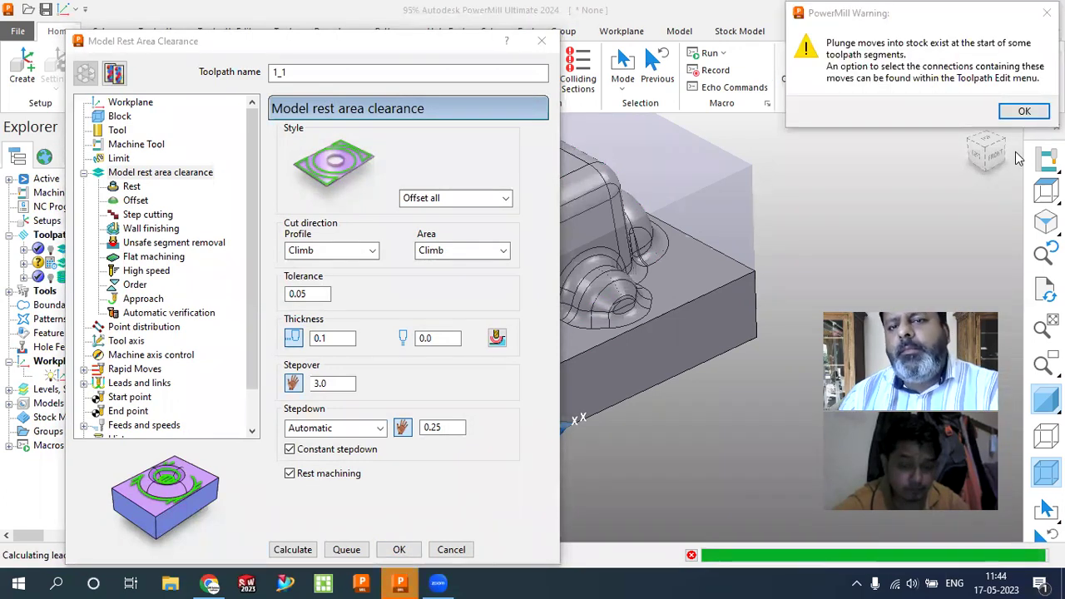
pyautogui.click(1025, 112)
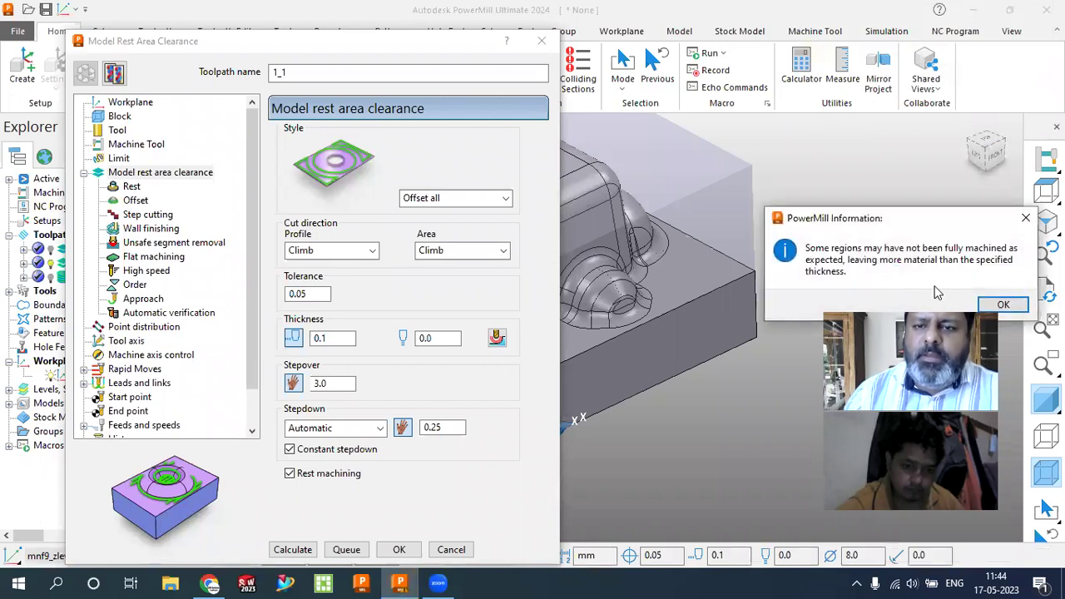
pyautogui.press('Return')
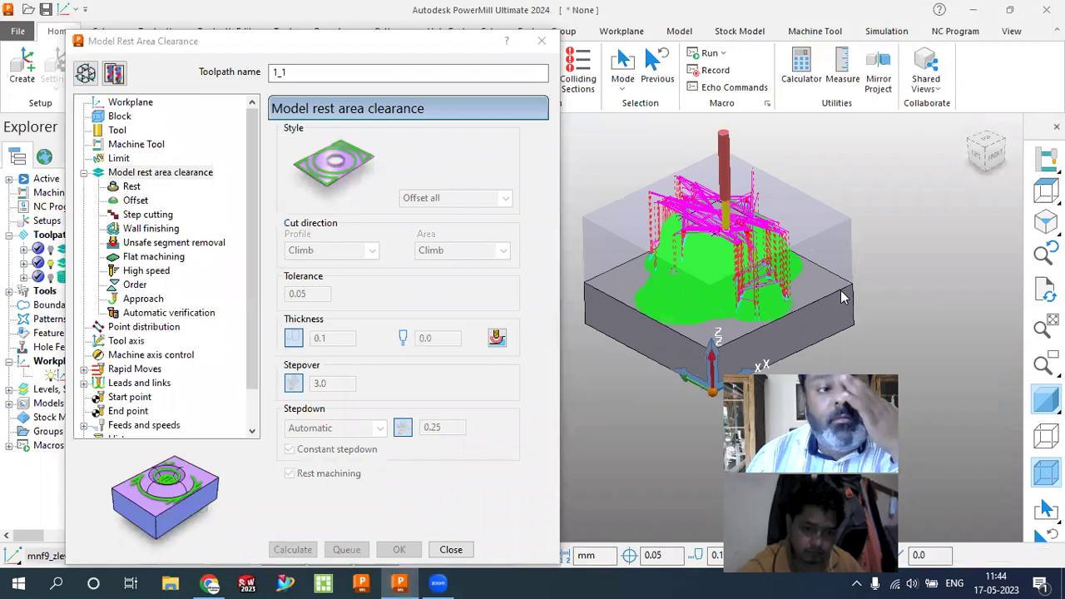
pyautogui.click(450, 549)
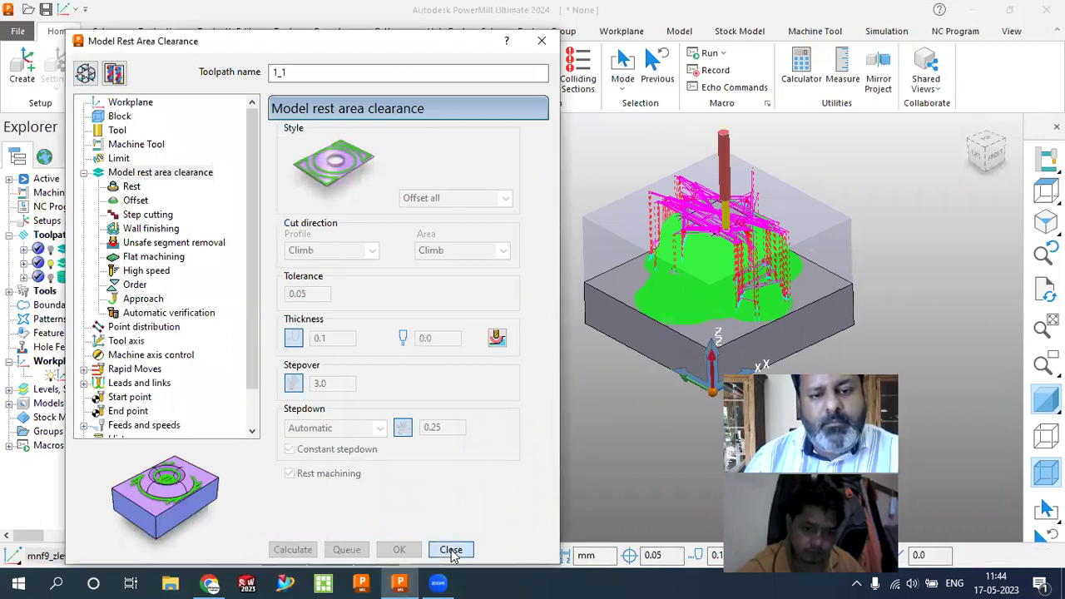
# - Examine the rest area clearance passes around the base and rounded bosses of the model from several angles
pyautogui.scroll(5, 801, 260)
pyautogui.scroll(1, 774, 215)
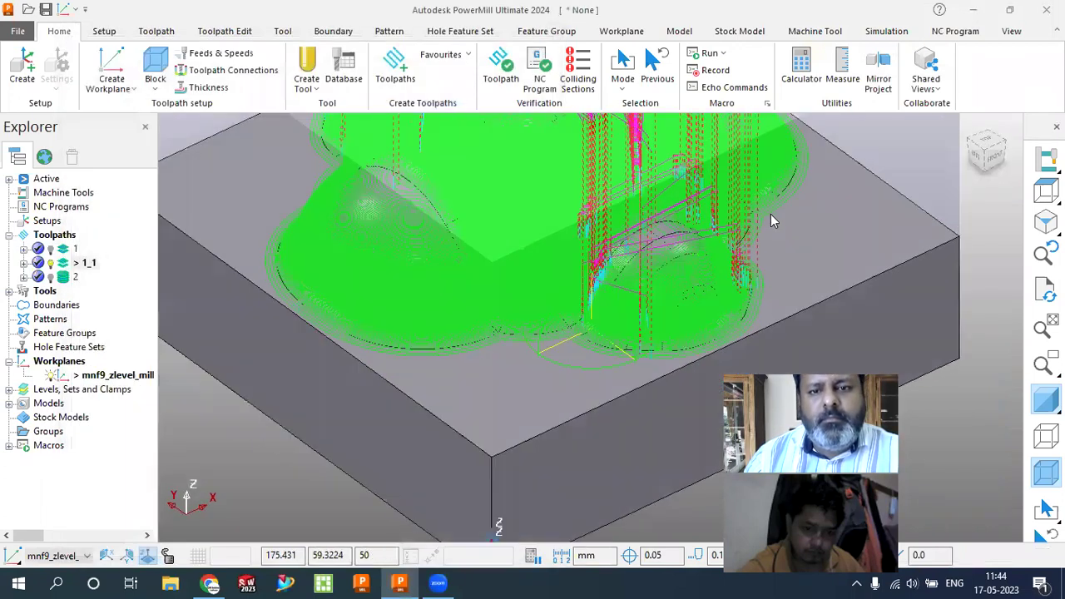
pyautogui.moveTo(728, 335); pyautogui.dragTo(737, 293, button='middle')
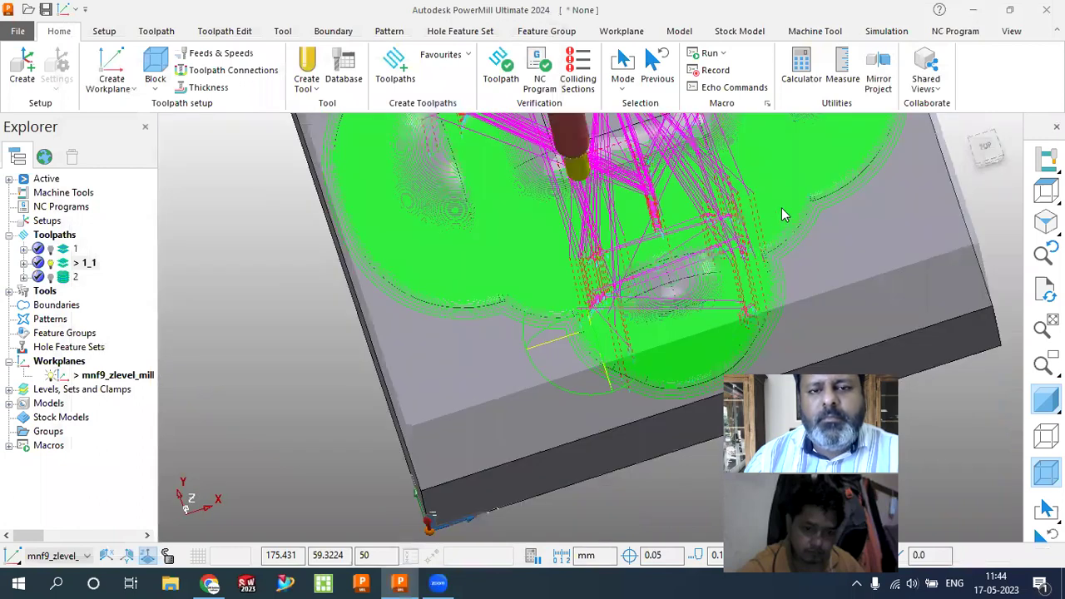
pyautogui.moveTo(782, 215); pyautogui.dragTo(801, 159, button='middle')
pyautogui.moveTo(824, 108); pyautogui.dragTo(821, 148, button='middle')
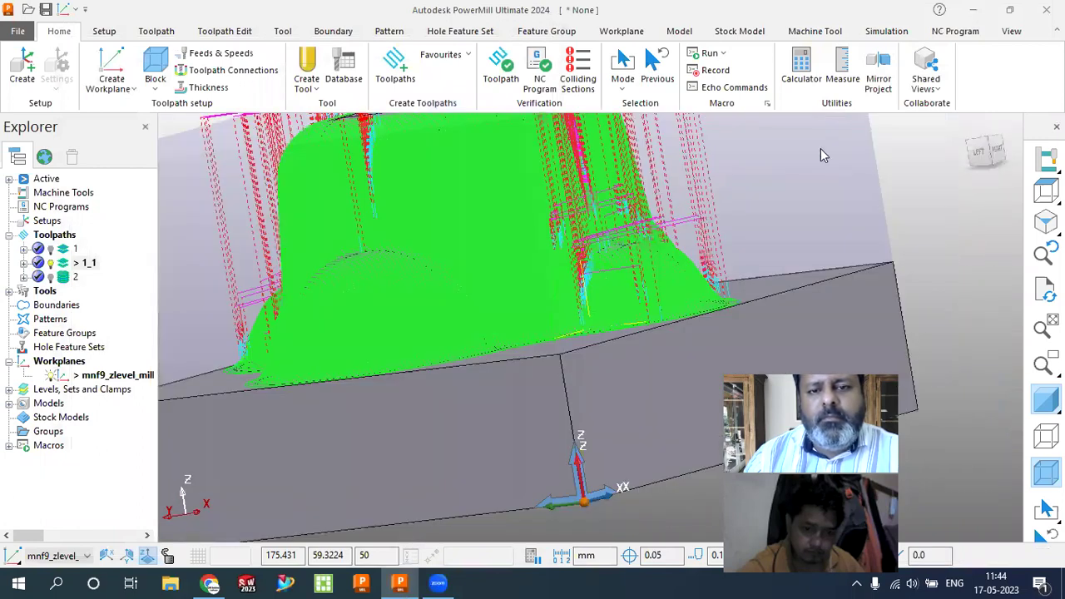
pyautogui.moveTo(762, 186); pyautogui.dragTo(463, 288, button='middle')
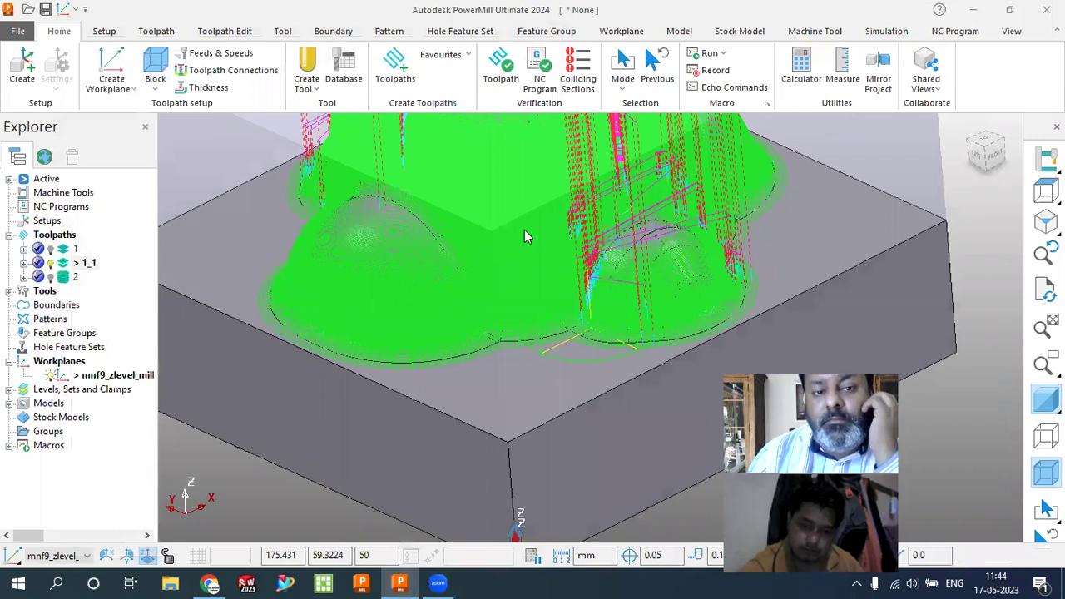
pyautogui.scroll(-3, 524, 230)
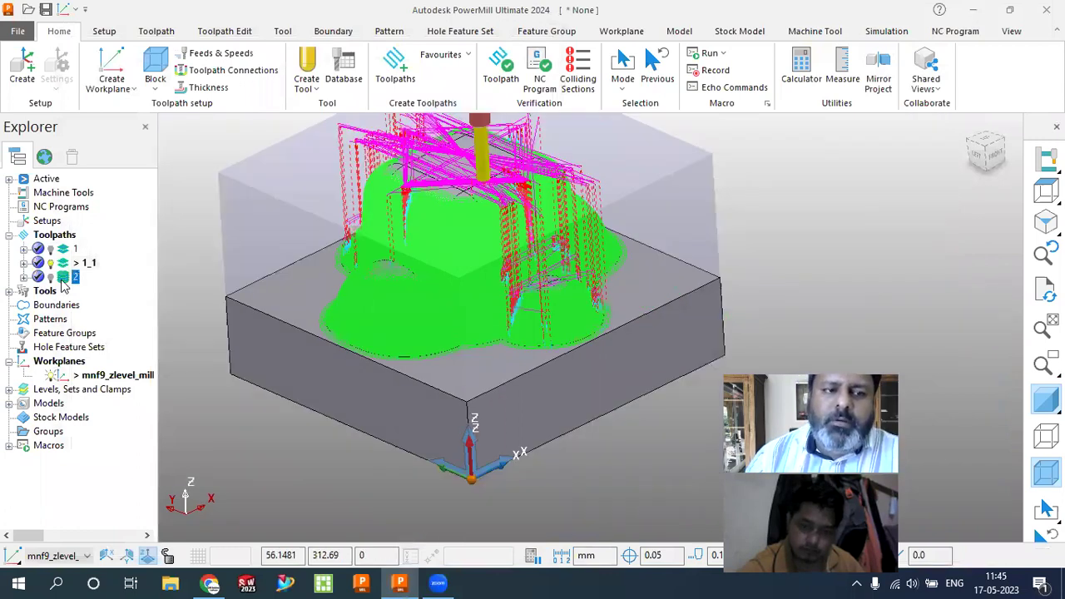
# - Set the cut direction of finishing toolpath 2 to Any, recalculate it and close its settings
pyautogui.rightClick(64, 280)
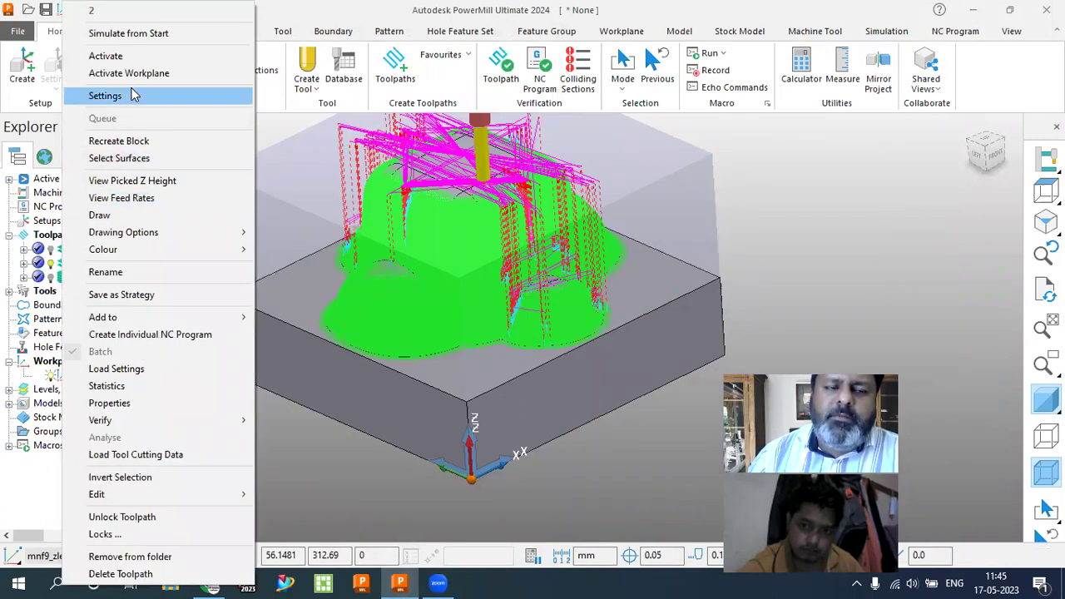
pyautogui.click(127, 98)
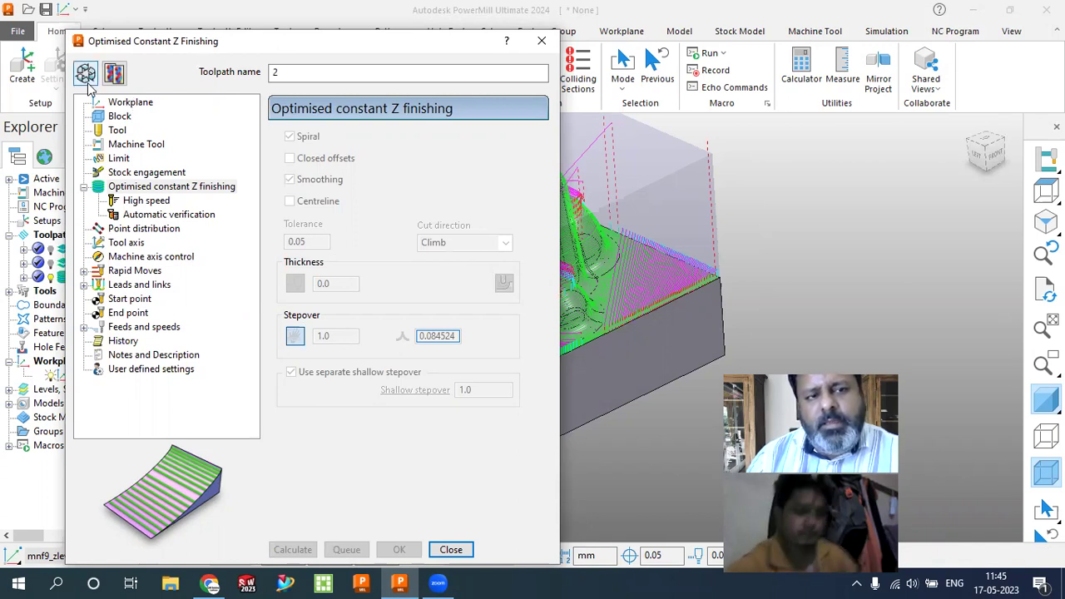
pyautogui.click(456, 243)
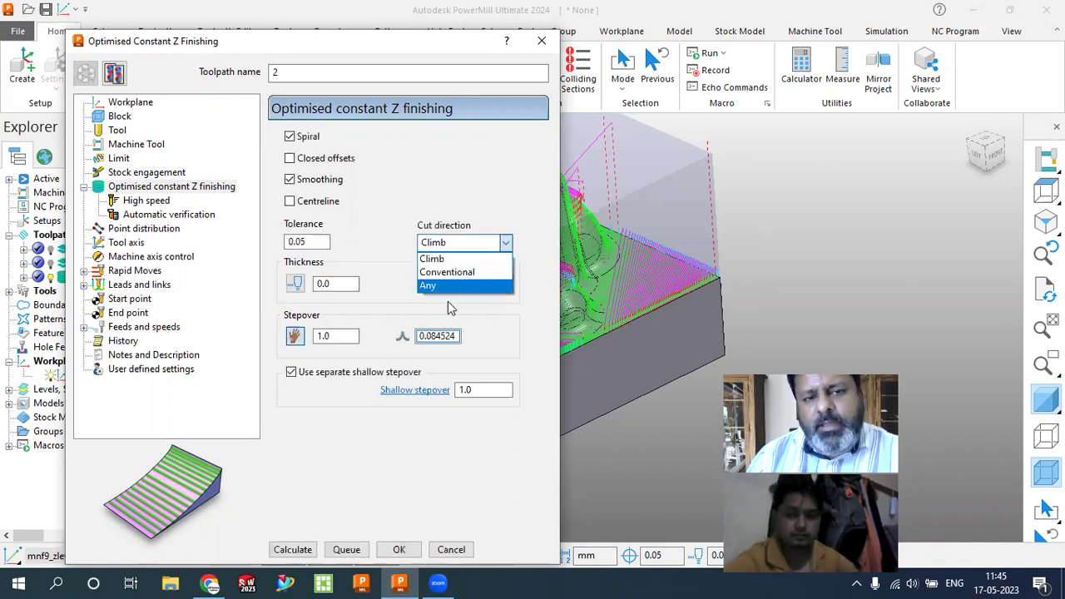
pyautogui.click(437, 287)
pyautogui.click(305, 552)
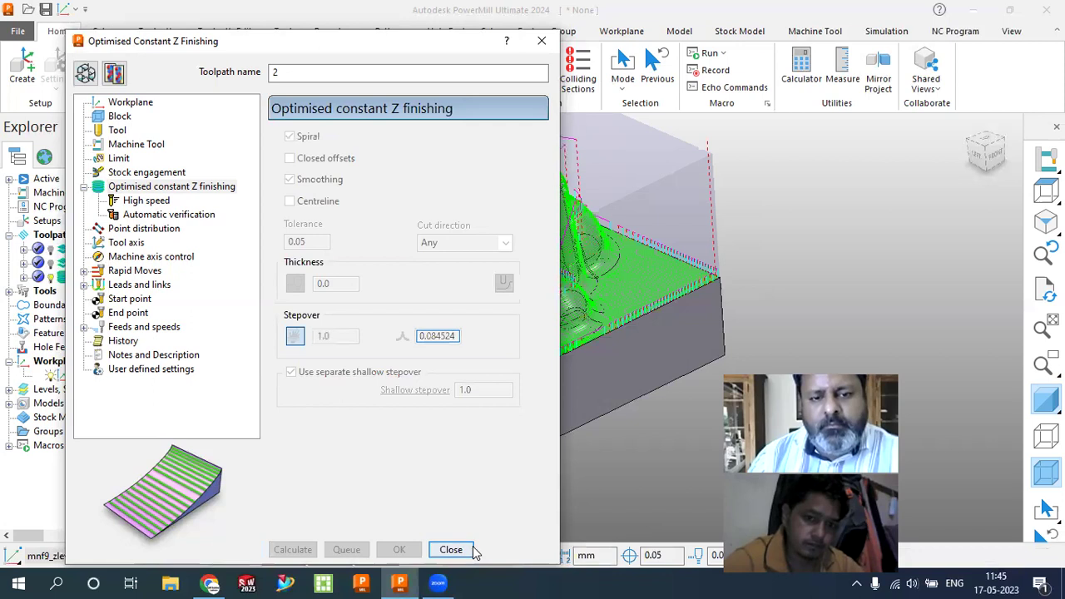
pyautogui.click(451, 550)
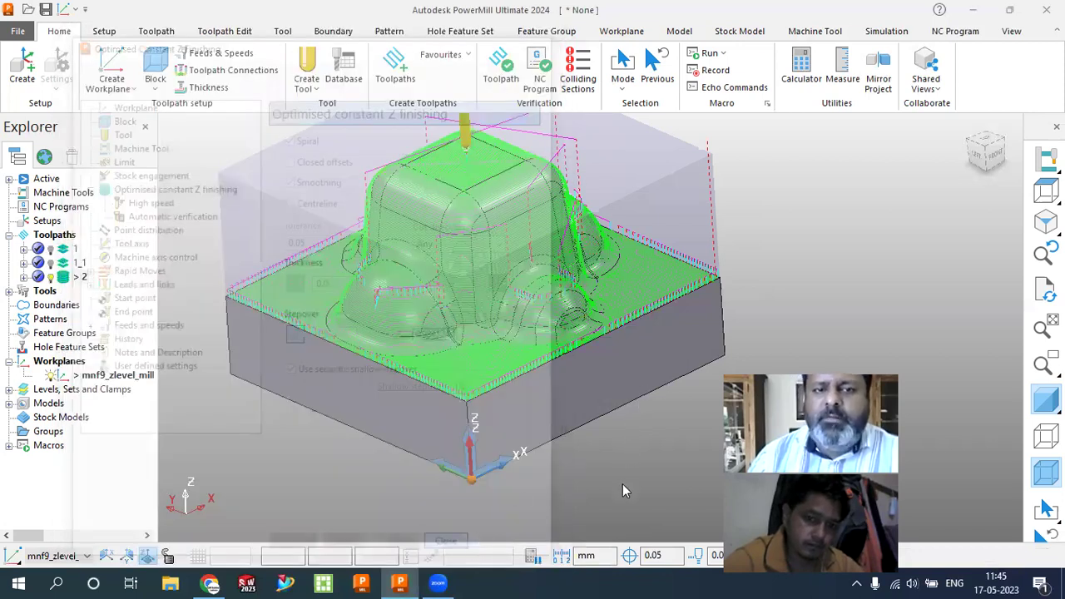
pyautogui.moveTo(622, 484); pyautogui.dragTo(466, 316, button='middle')
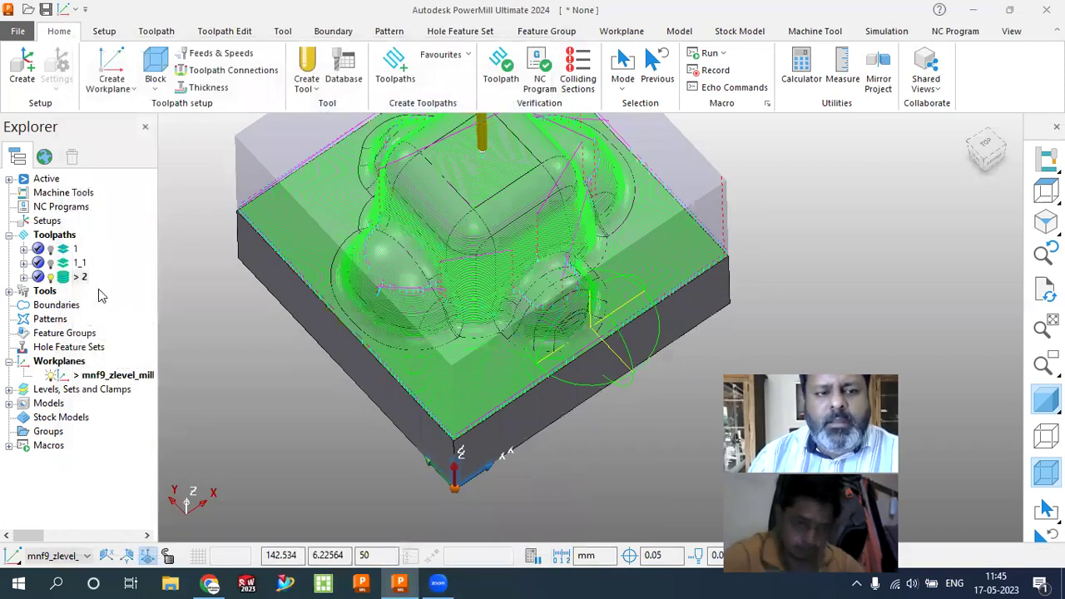
# - Disable the separate shallow stepover in finishing toolpath 2, recalculate it and close its settings
pyautogui.rightClick(79, 276)
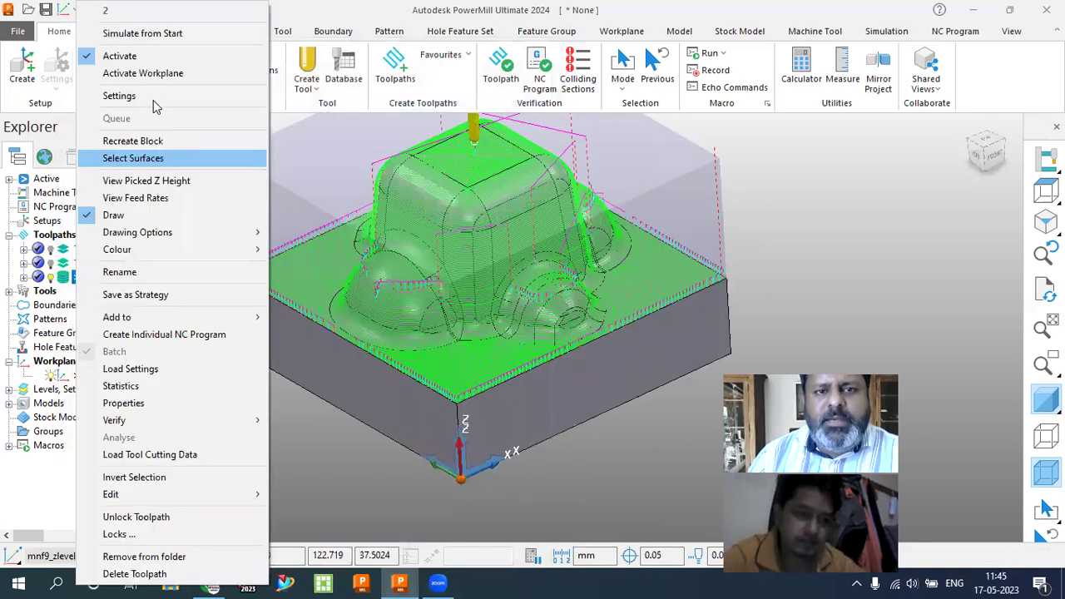
pyautogui.click(154, 98)
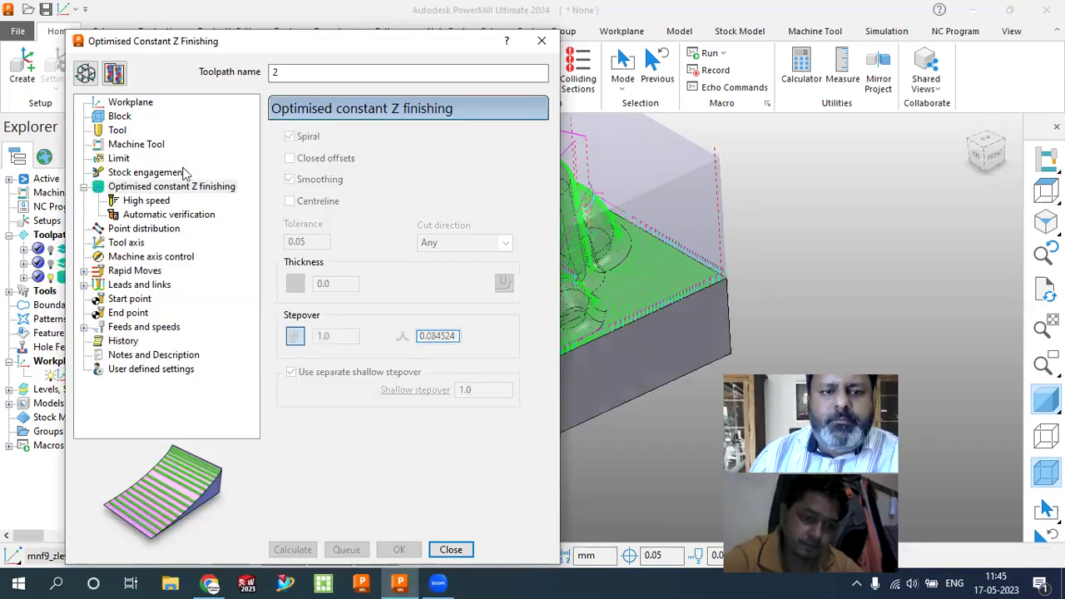
pyautogui.click(85, 74)
pyautogui.click(291, 372)
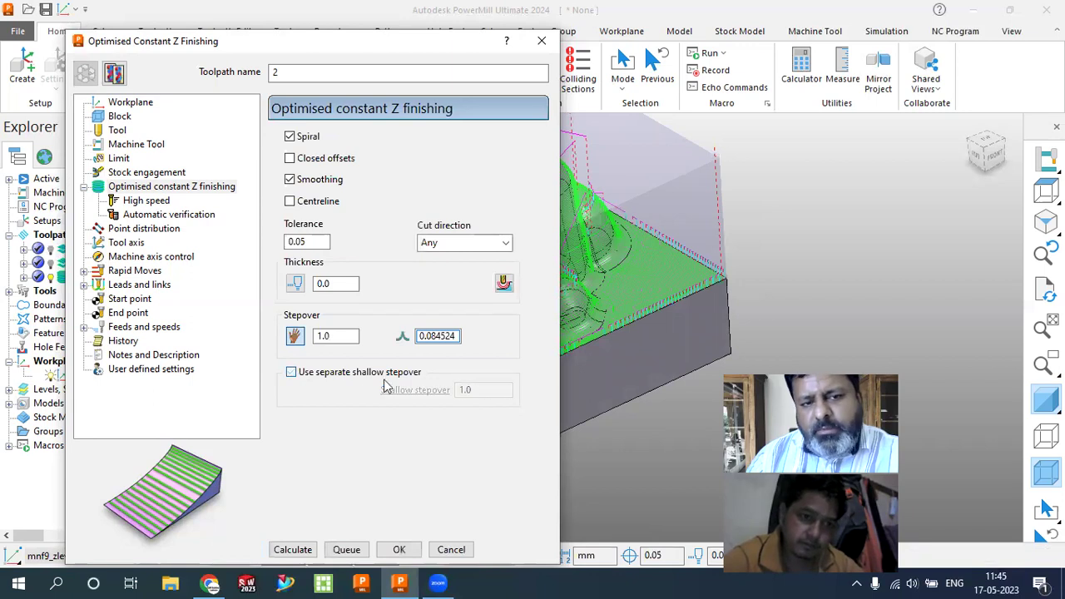
pyautogui.click(292, 555)
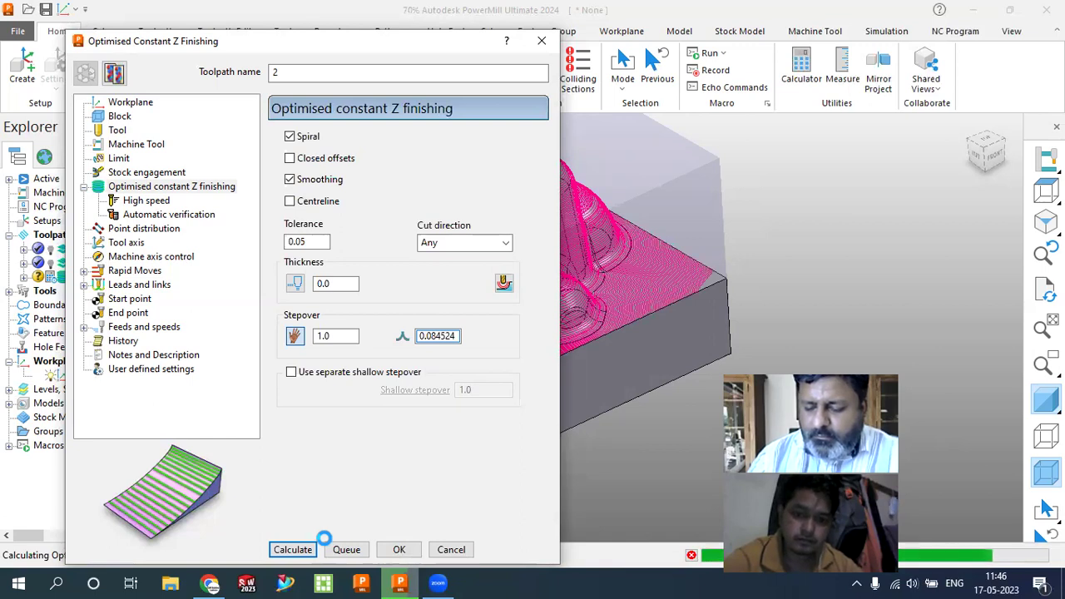
pyautogui.click(450, 550)
# - Examine the recalculated constant Z finishing passes and their link moves on the walls, bosses and flat base
pyautogui.moveTo(491, 376); pyautogui.dragTo(550, 363, button='middle')
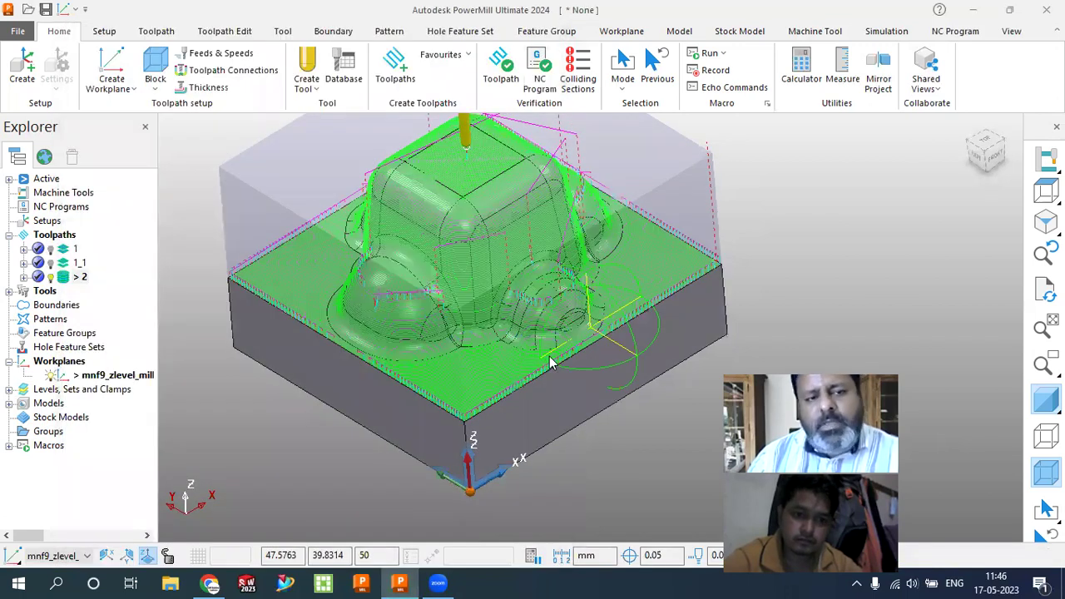
pyautogui.scroll(-2, 574, 337)
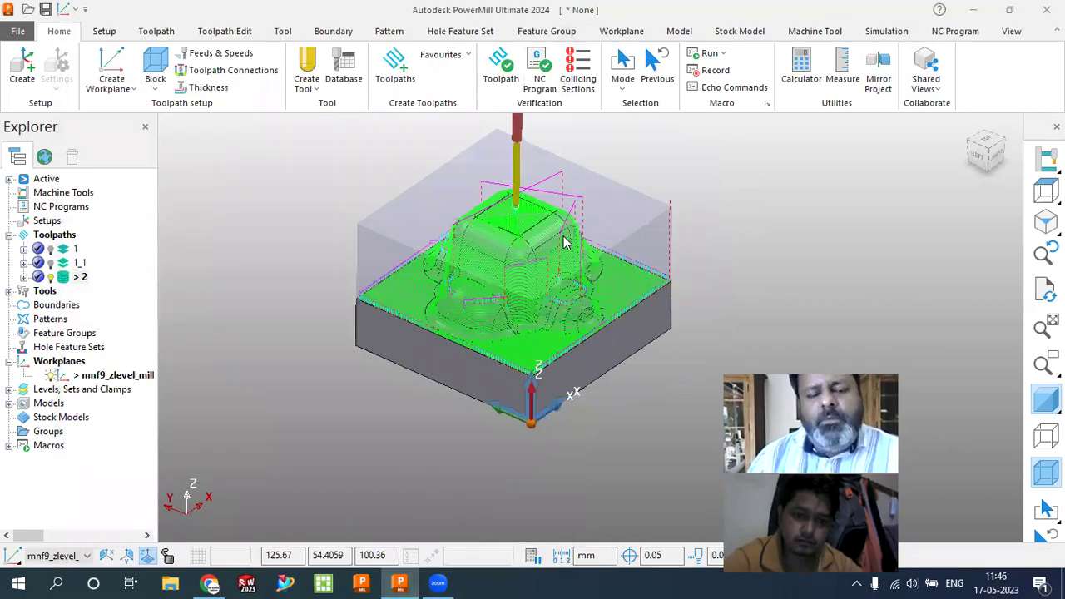
pyautogui.scroll(2, 564, 242)
pyautogui.moveTo(583, 364); pyautogui.dragTo(566, 256, button='middle')
pyautogui.scroll(3, 575, 316)
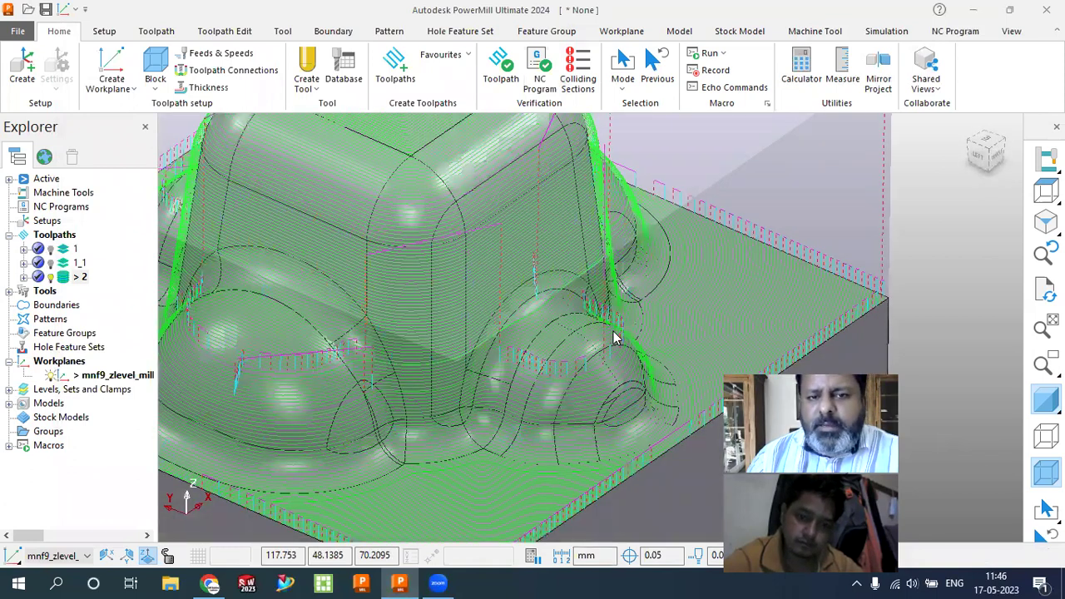
pyautogui.scroll(-2, 600, 334)
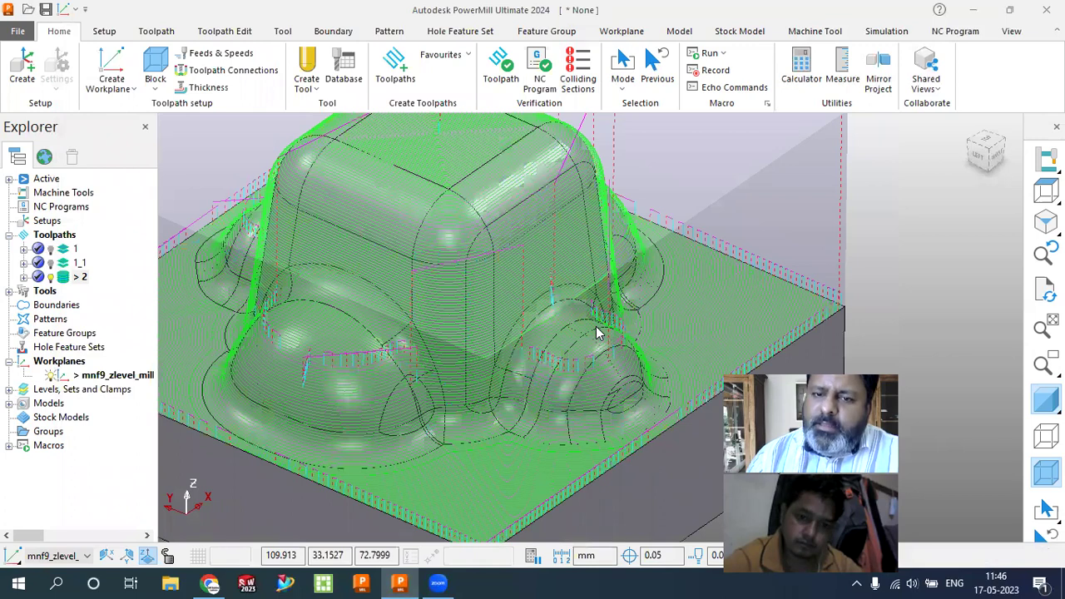
pyautogui.scroll(-2, 599, 334)
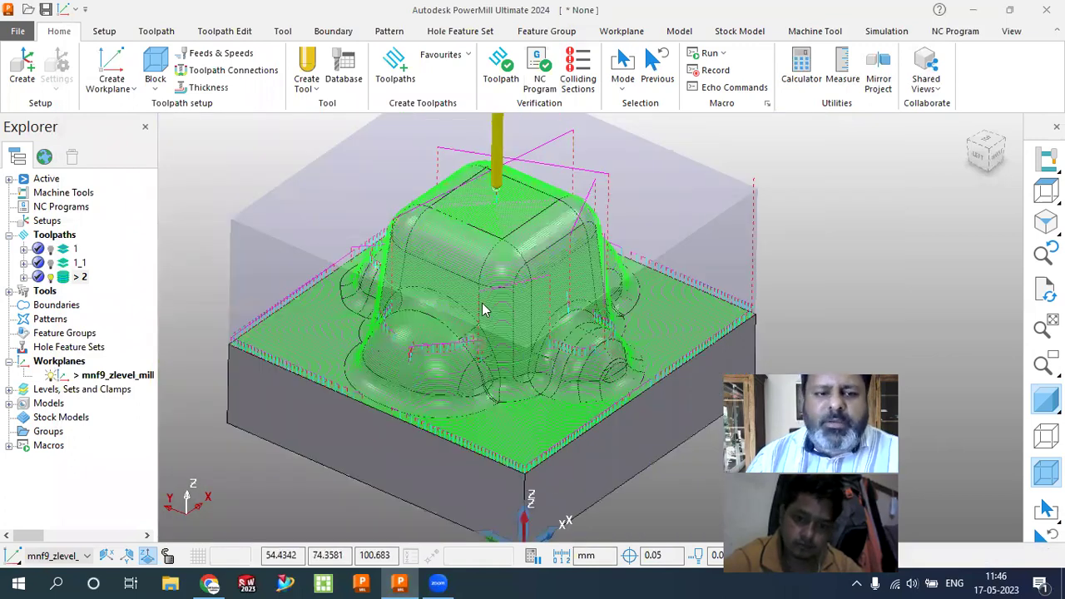
# - Reopen finishing toolpath 2 for editing and set its first-choice link to Stepdown, keeping Incremental as the default link
pyautogui.rightClick(70, 281)
pyautogui.click(137, 96)
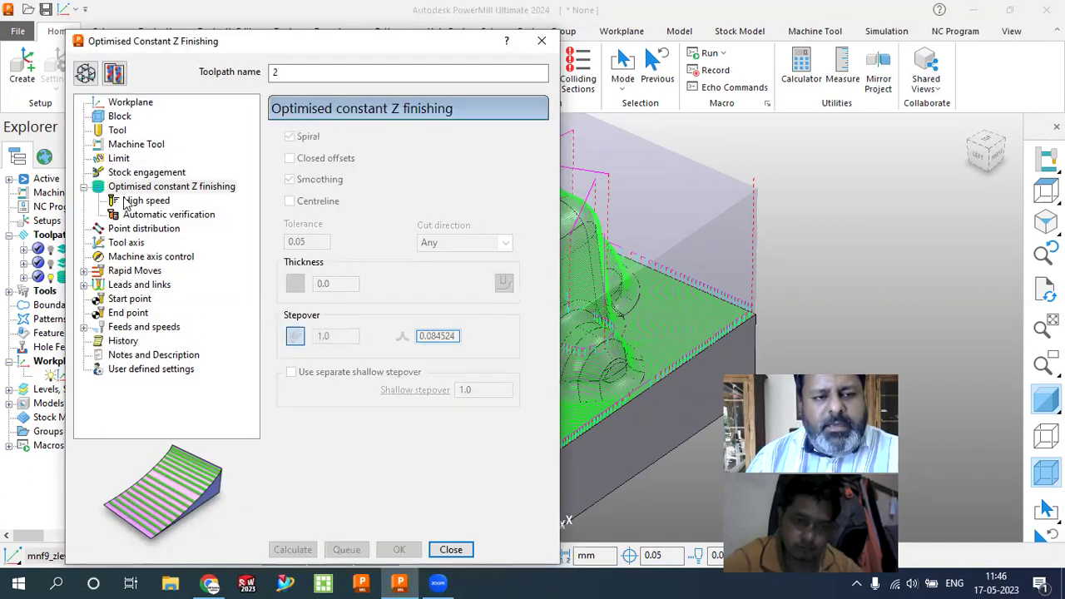
pyautogui.click(134, 284)
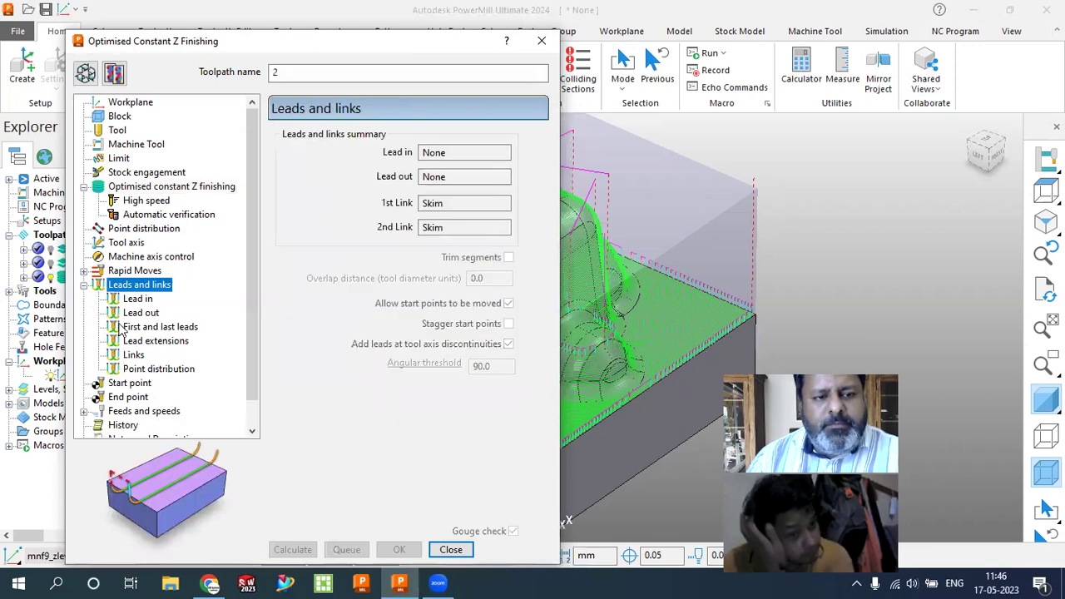
pyautogui.click(133, 354)
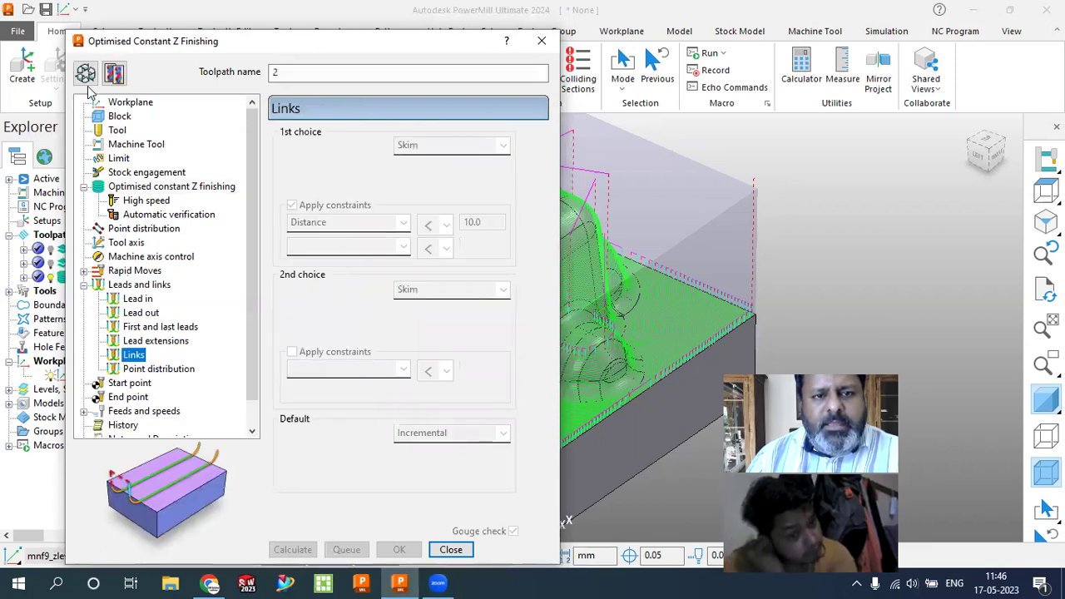
pyautogui.click(86, 75)
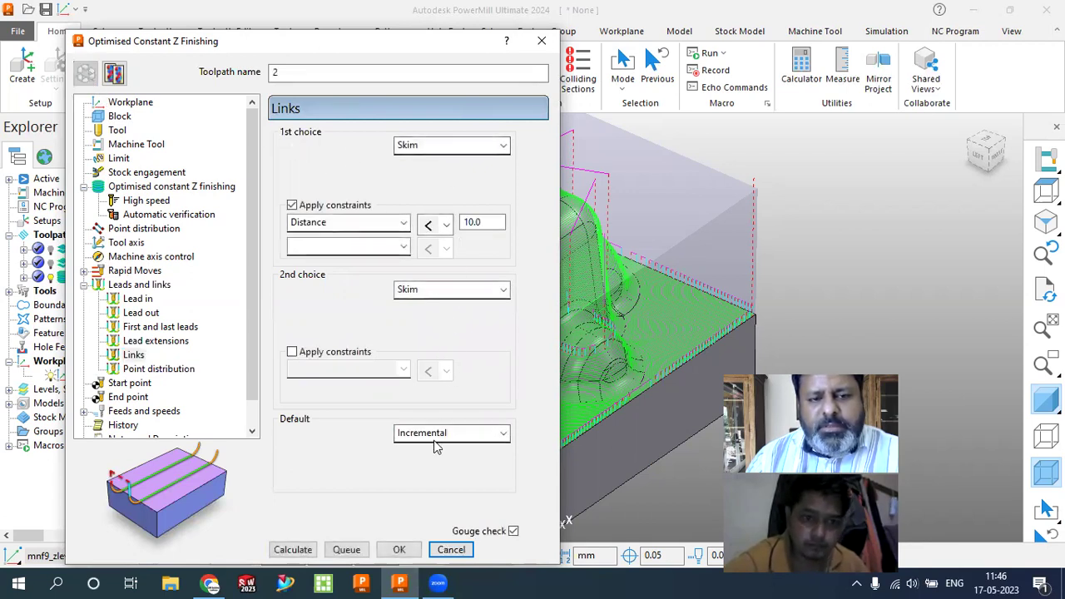
pyautogui.click(453, 434)
pyautogui.click(441, 461)
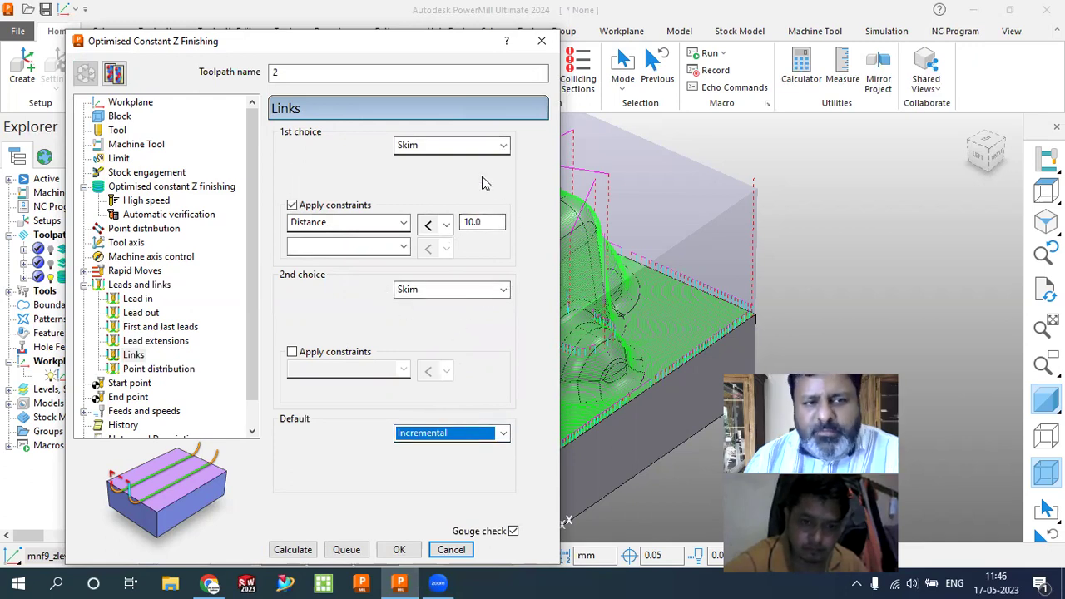
pyautogui.click(422, 147)
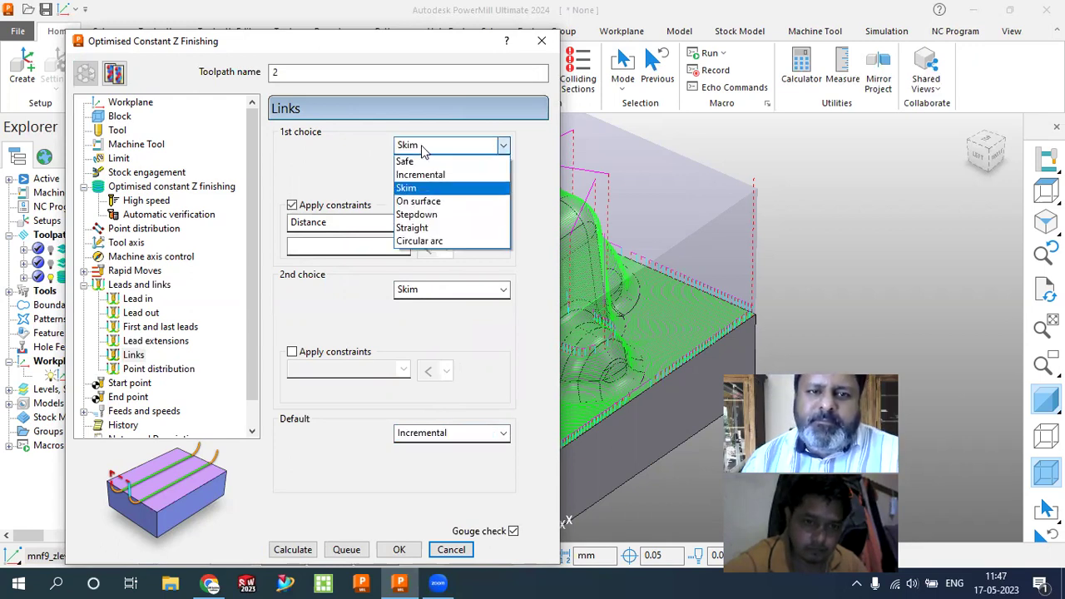
pyautogui.click(416, 214)
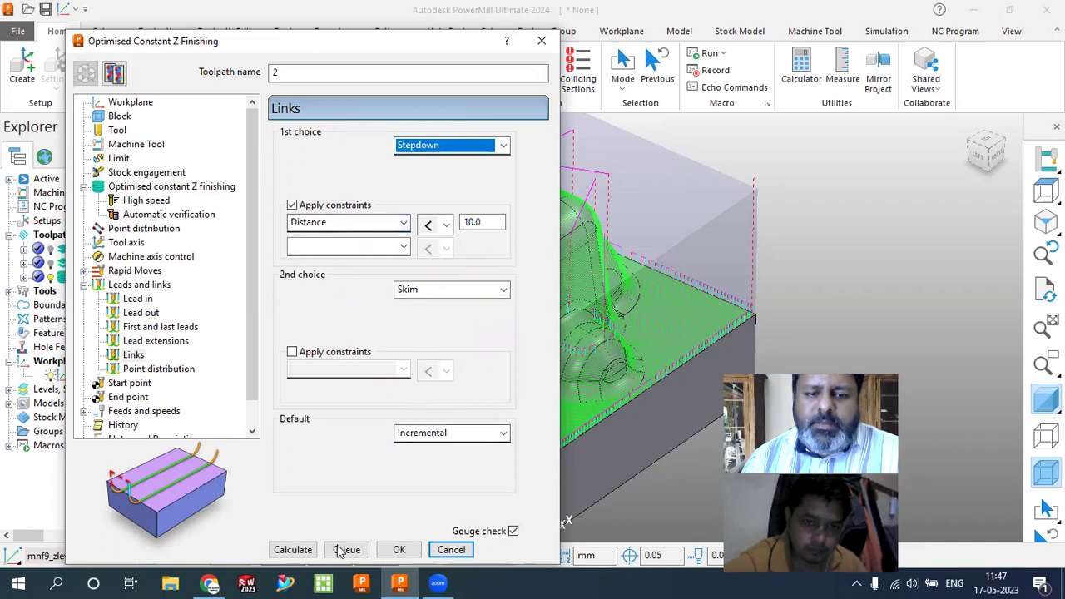
# - Recalculate finishing toolpath 2 with the changed links, close its settings and inspect the passes along the base edge
pyautogui.click(308, 552)
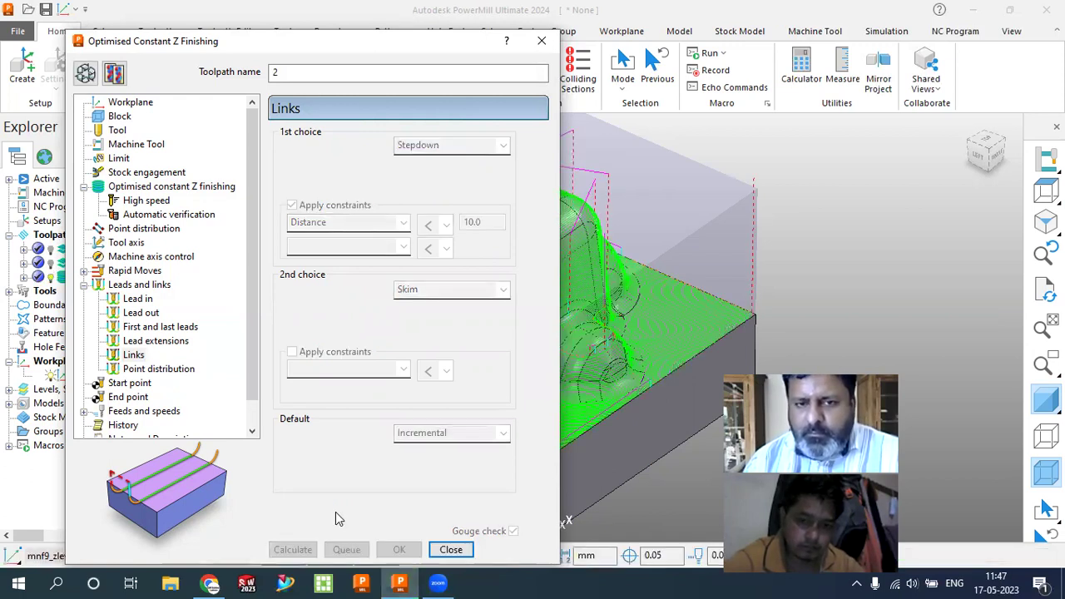
pyautogui.click(451, 551)
pyautogui.scroll(5, 568, 444)
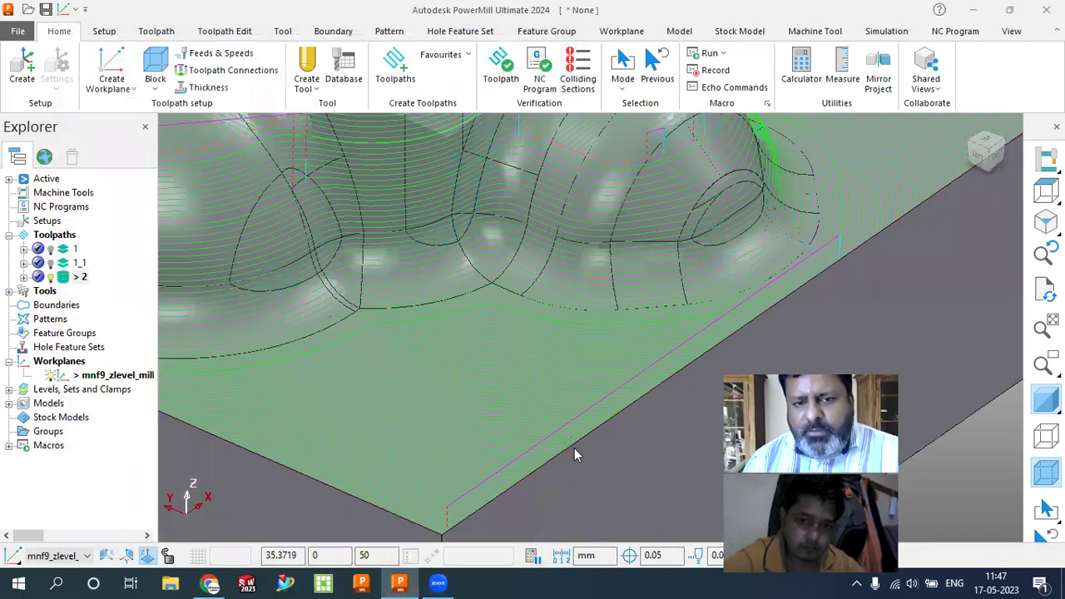
# - Examine the passes and link moves of finishing toolpath 2 on the bosses, walls and whole part
pyautogui.scroll(-5, 638, 405)
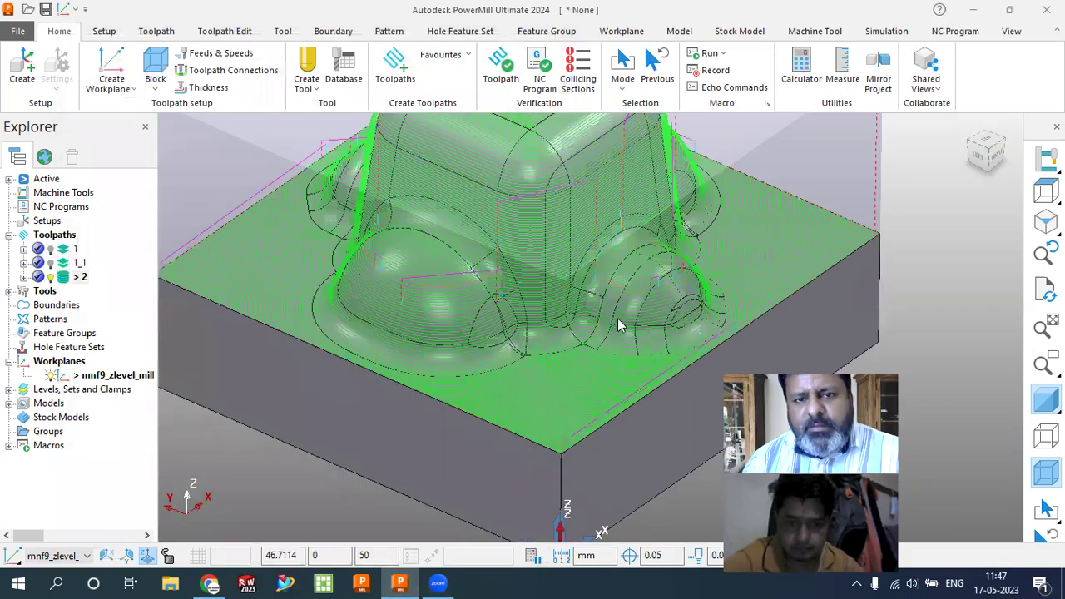
pyautogui.moveTo(624, 318); pyautogui.dragTo(622, 374, button='middle')
pyautogui.moveTo(617, 289)
pyautogui.mouseDown(button='middle')
pyautogui.moveTo(609, 257)
pyautogui.moveTo(628, 275)
pyautogui.mouseUp(button='middle')
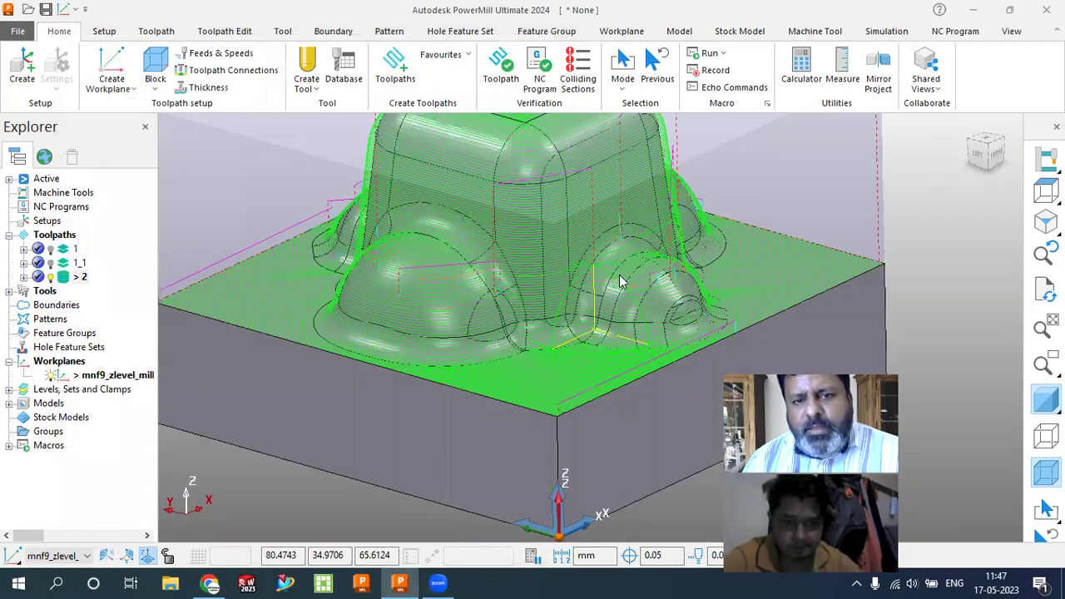
pyautogui.scroll(3, 634, 279)
pyautogui.scroll(2, 610, 294)
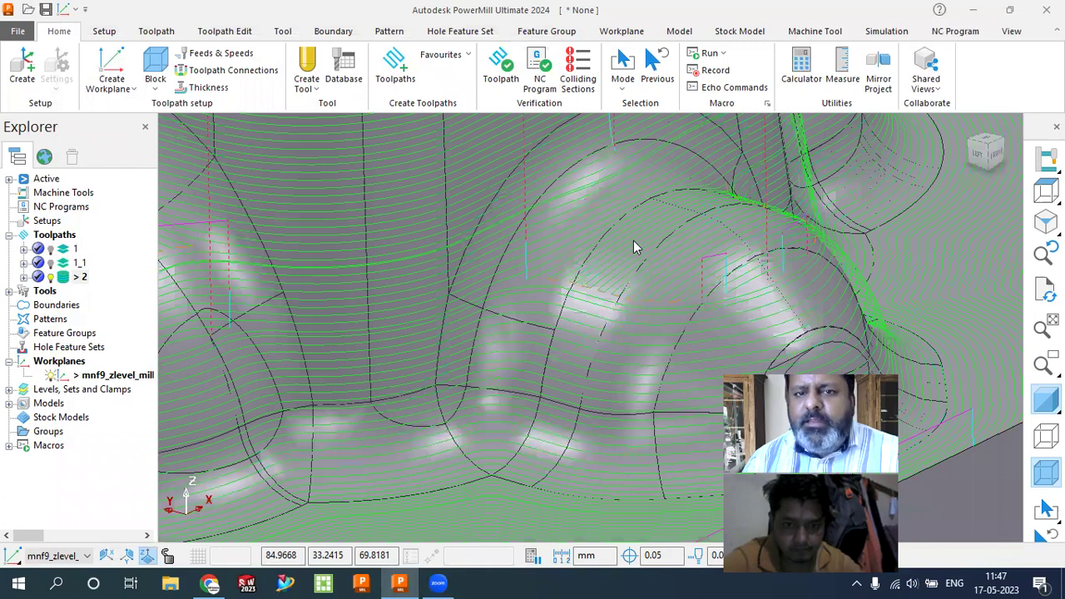
pyautogui.hotkey('ctrl', 'r')
pyautogui.scroll(5, 736, 301)
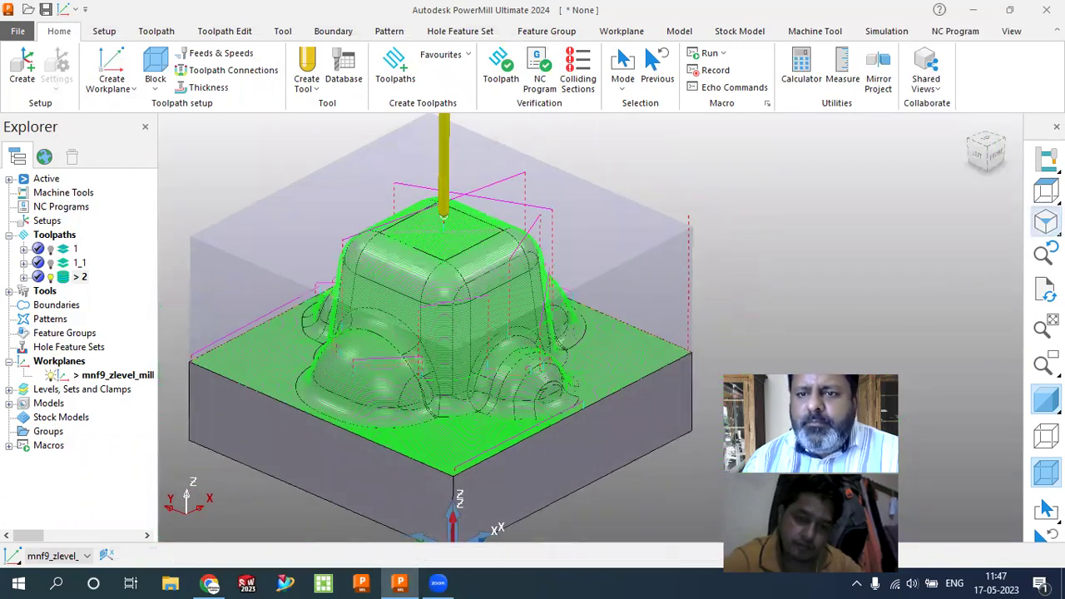
pyautogui.click(1046, 221)
pyautogui.scroll(-2, 891, 353)
pyautogui.scroll(5, 699, 283)
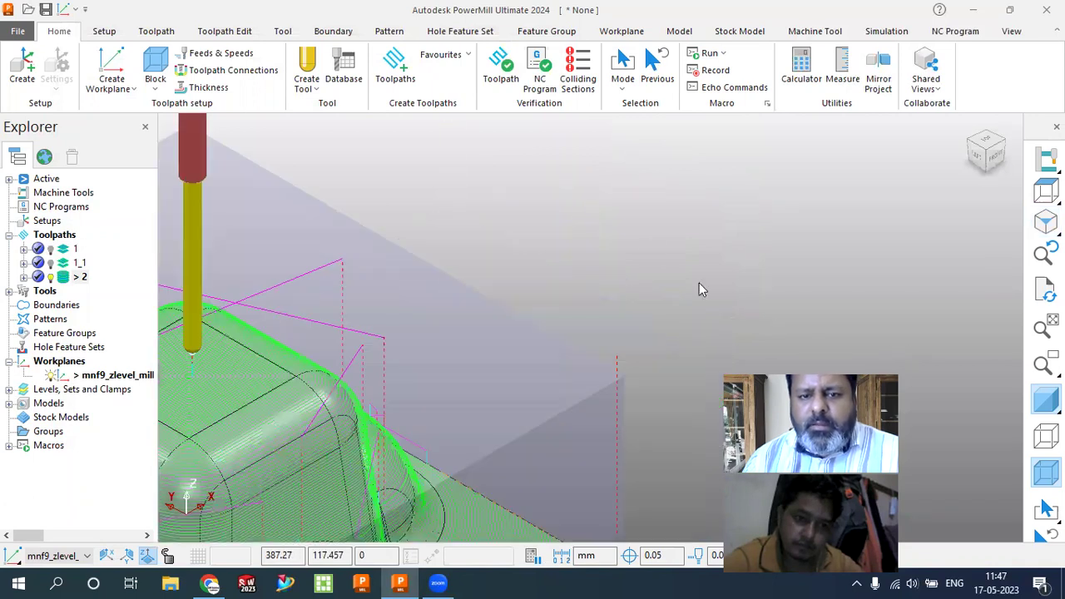
pyautogui.scroll(-5, 591, 272)
# - Check the statistics of toolpath 2 for total time, rapid time and number of lifts, and close them
pyautogui.rightClick(81, 277)
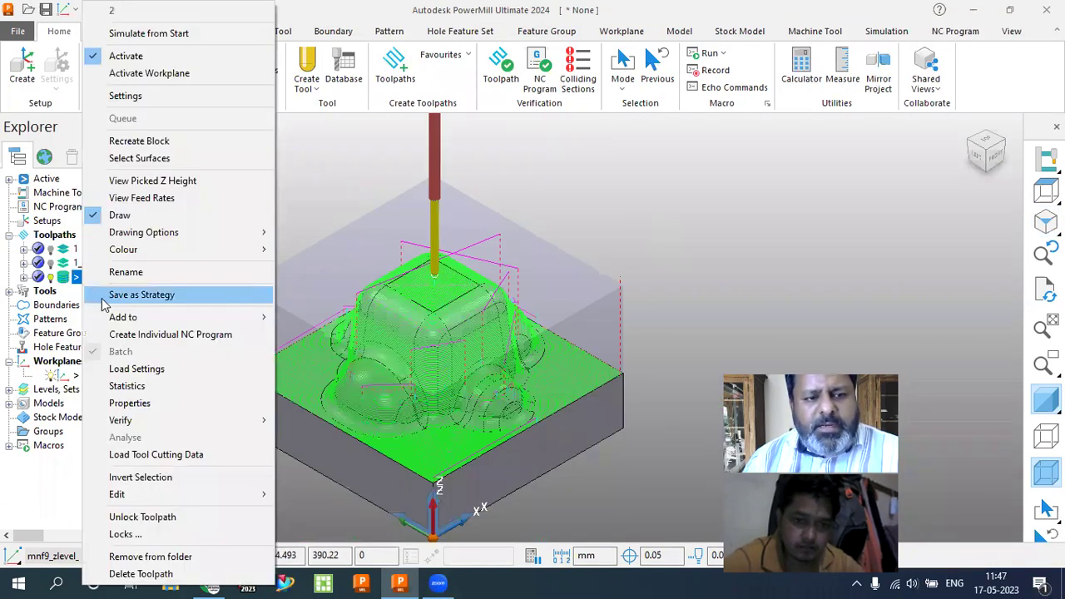
pyautogui.click(143, 387)
pyautogui.click(268, 435)
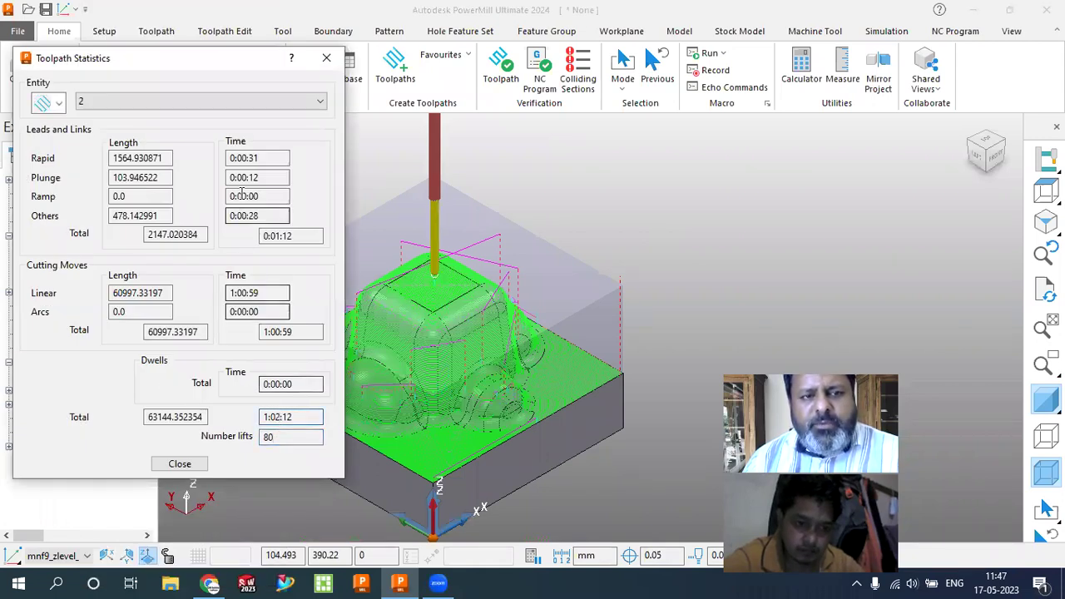
pyautogui.click(254, 158)
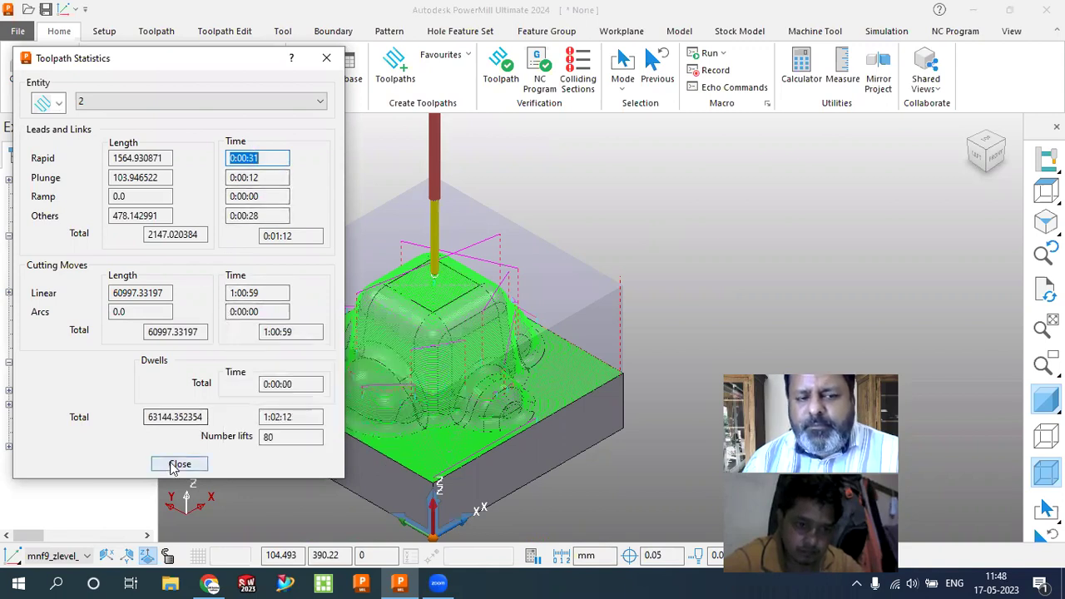
pyautogui.click(277, 437)
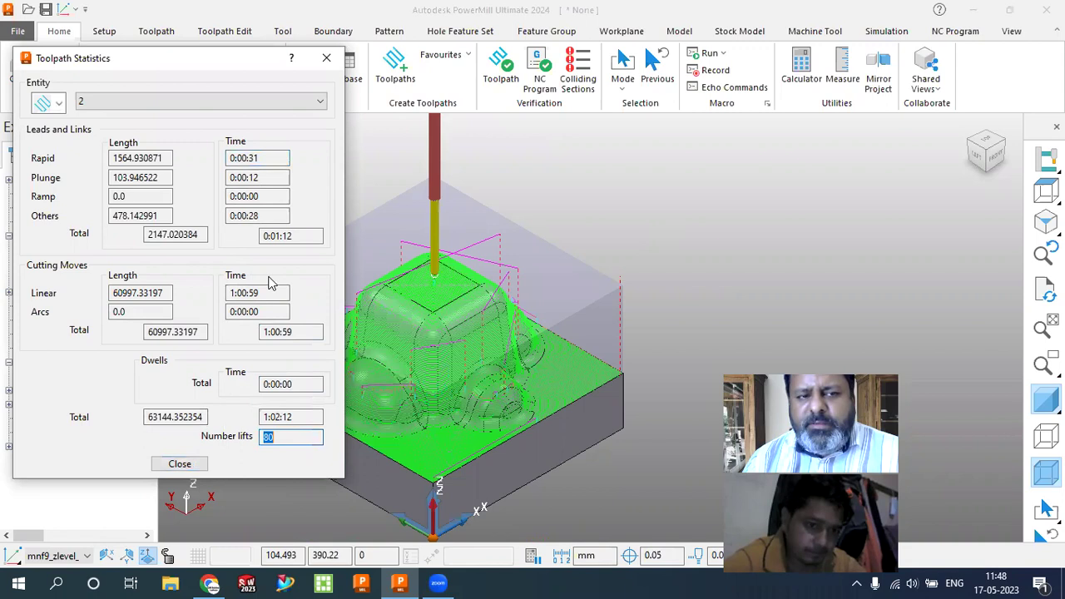
pyautogui.click(256, 158)
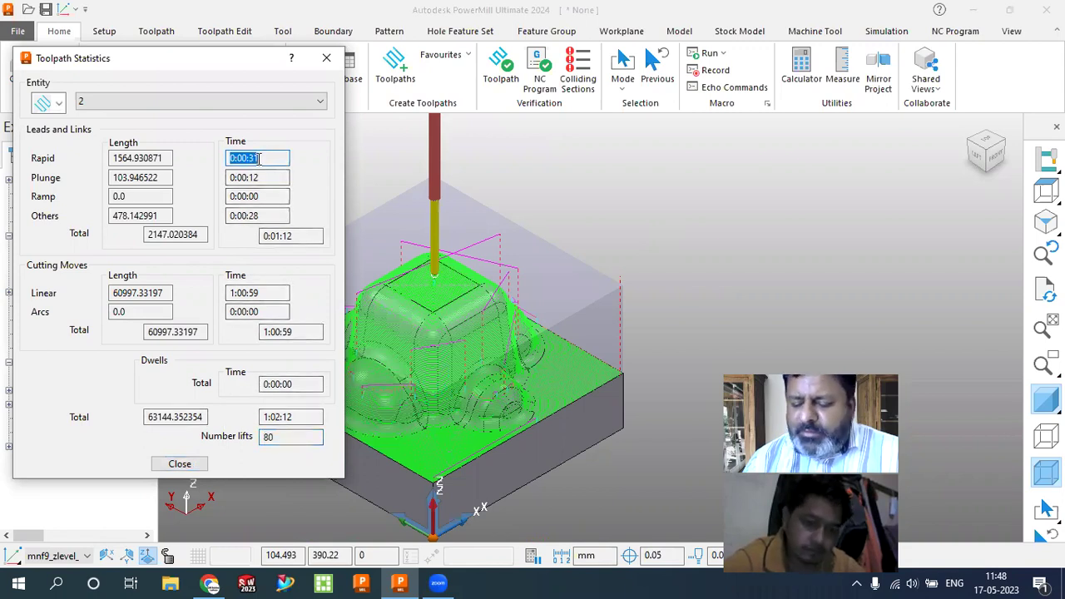
pyautogui.click(199, 463)
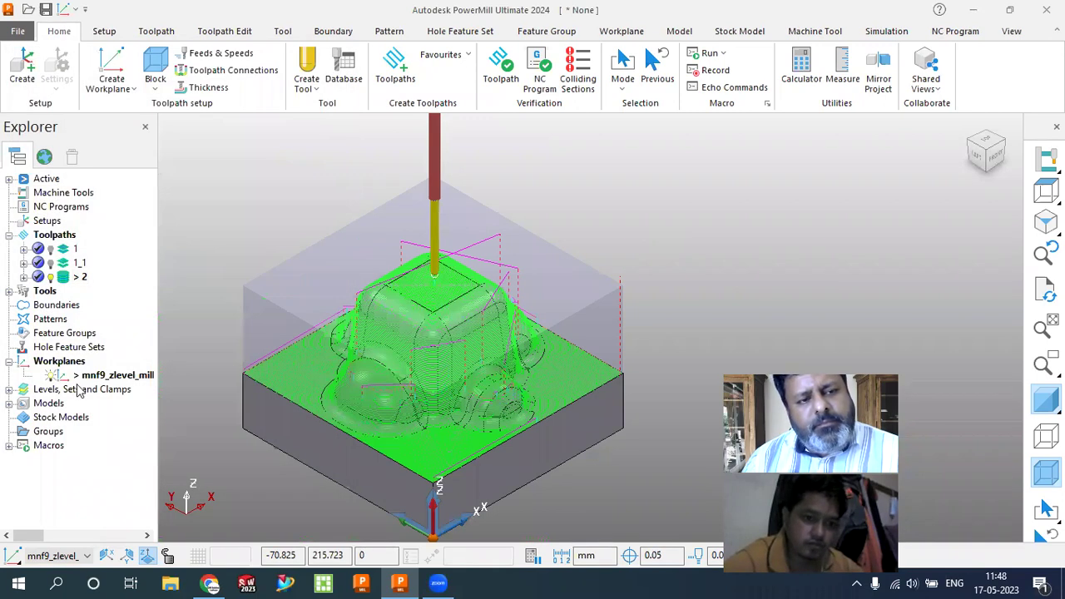
# - Try to add all toolpaths to an NC program before one has been created
pyautogui.click(67, 207)
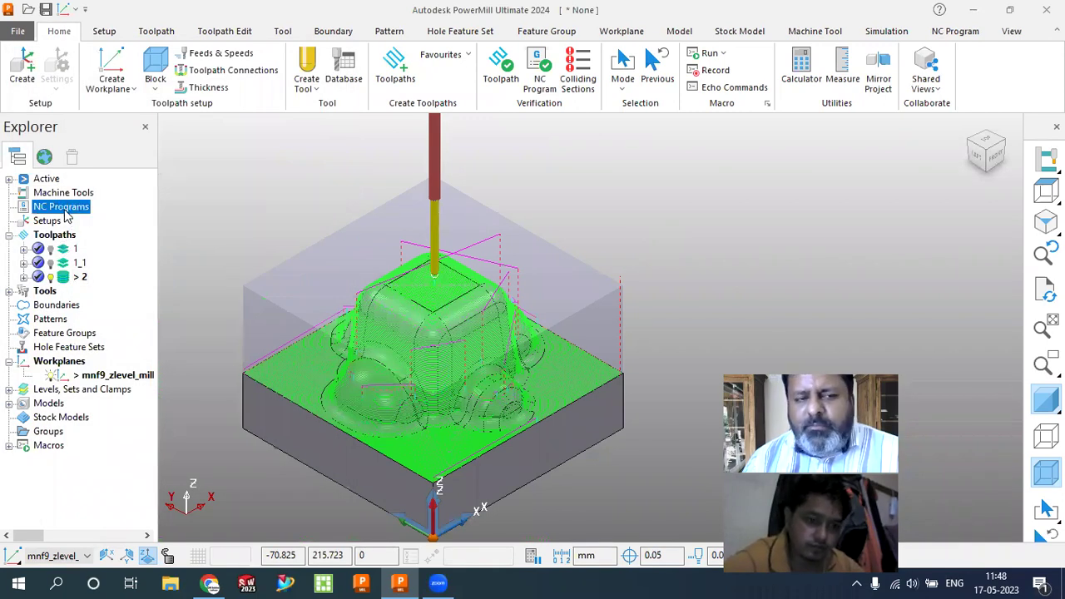
pyautogui.click(52, 238)
pyautogui.rightClick(53, 239)
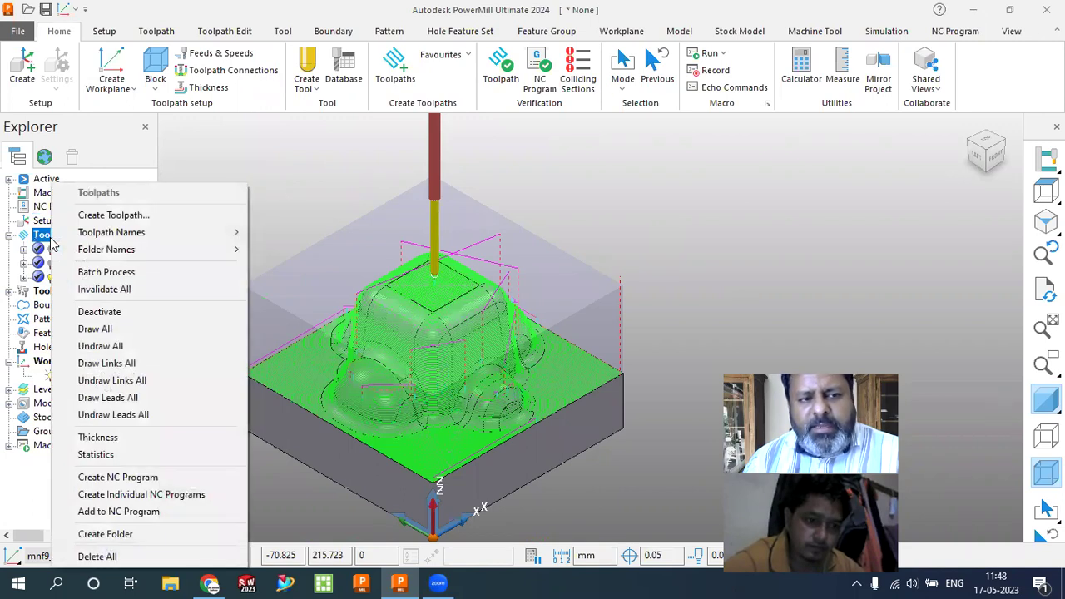
pyautogui.click(100, 511)
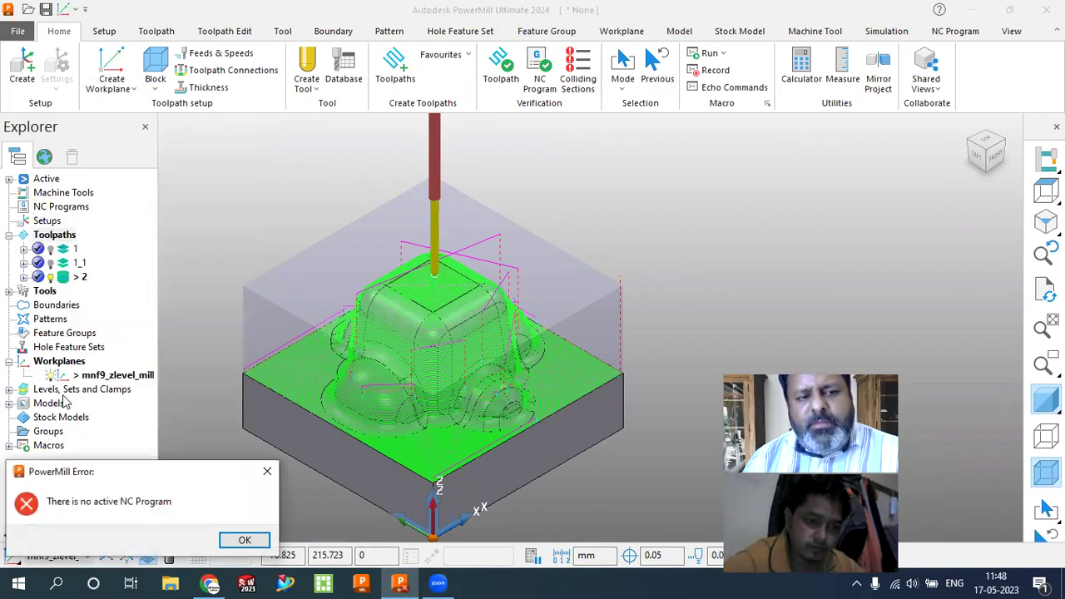
pyautogui.click(244, 541)
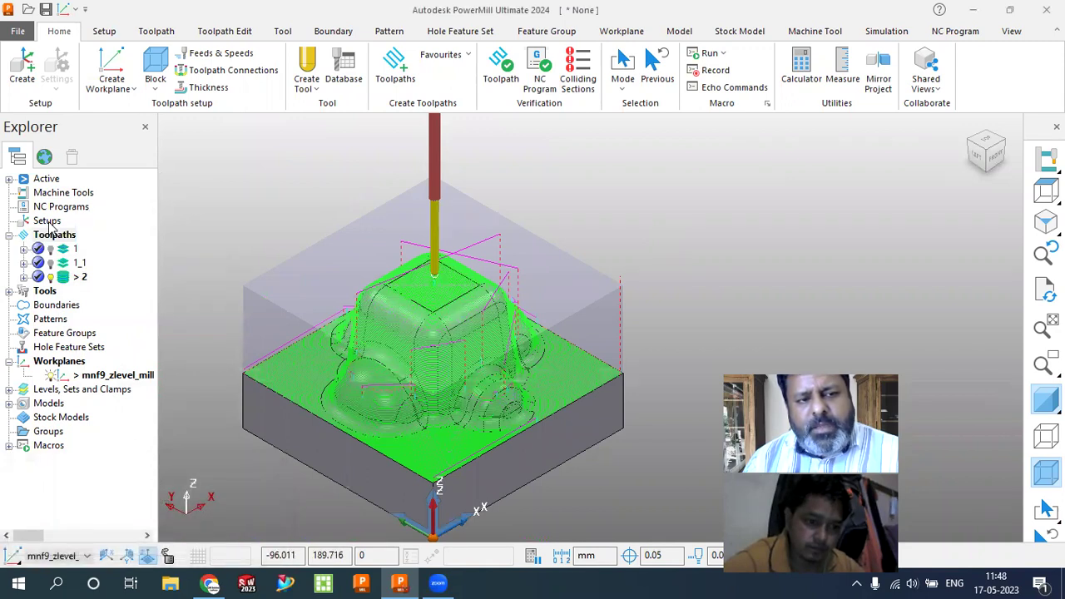
# - Create a new NC program with its default settings and select it under NC Programs
pyautogui.rightClick(72, 208)
pyautogui.moveTo(146, 191)
pyautogui.click(143, 170)
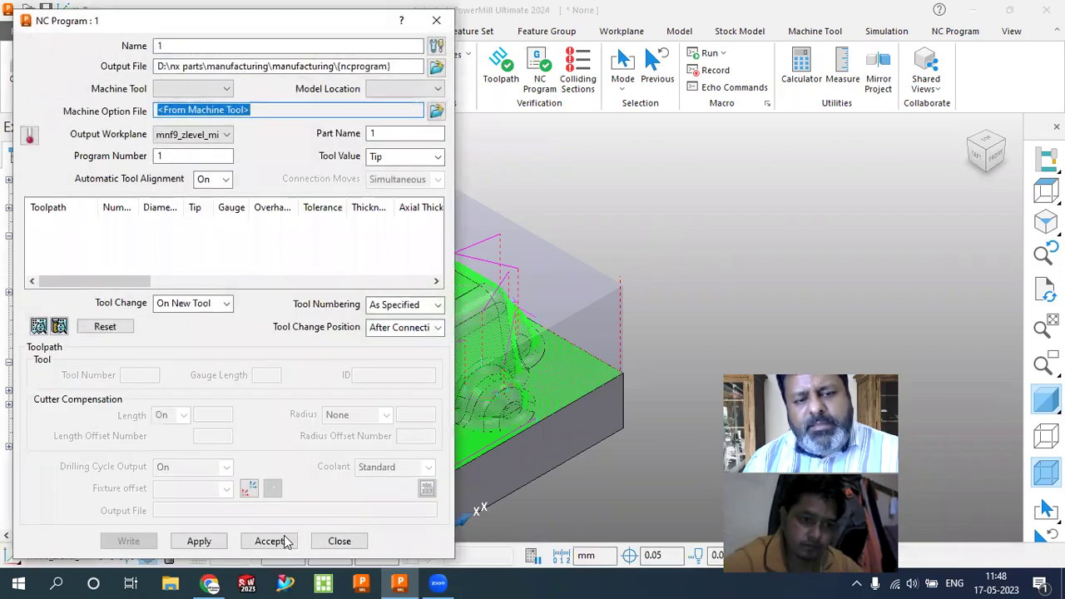
pyautogui.click(269, 541)
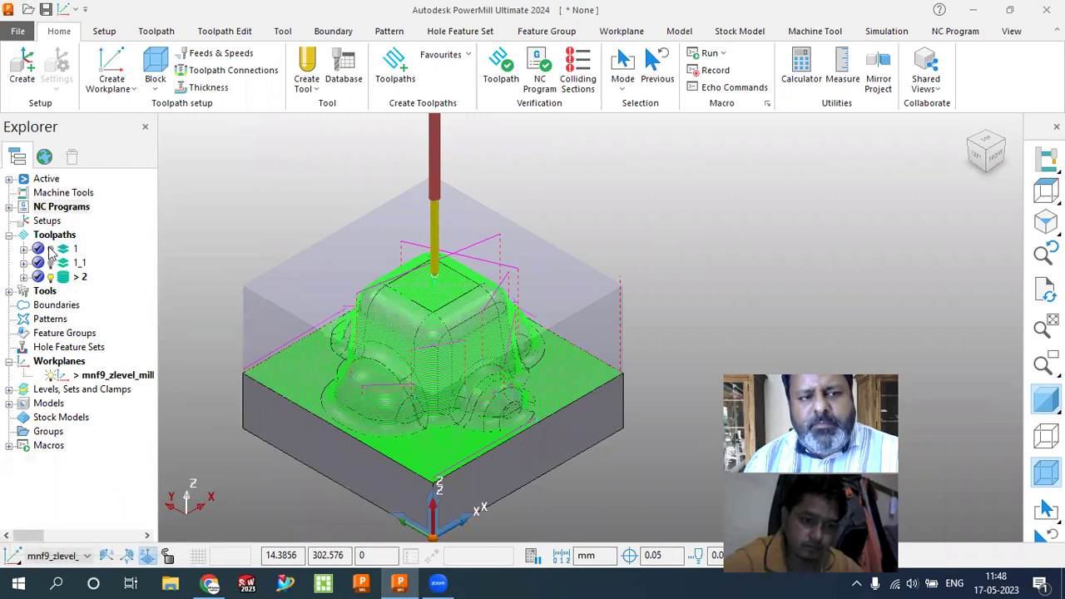
pyautogui.click(10, 206)
pyautogui.click(83, 221)
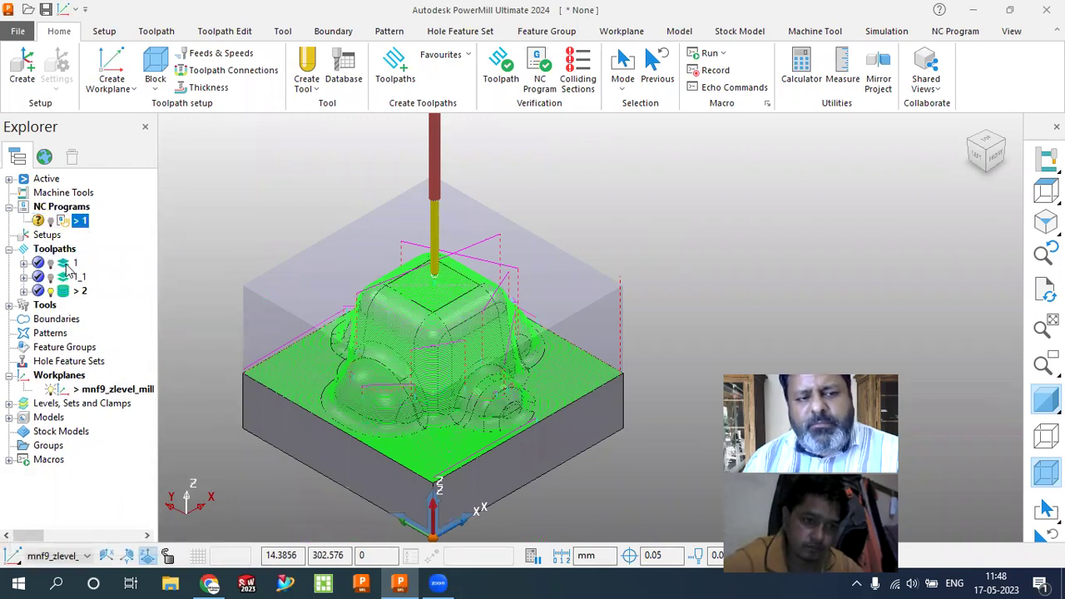
# - Add all toolpaths to the active NC program, list its contents and briefly display its combined path
pyautogui.rightClick(55, 250)
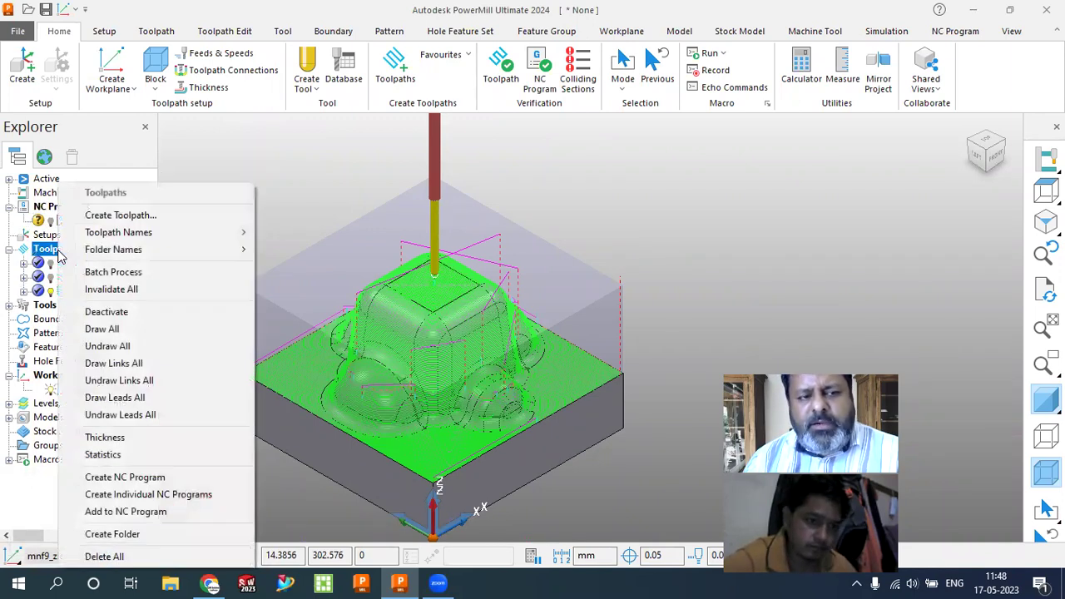
pyautogui.click(133, 513)
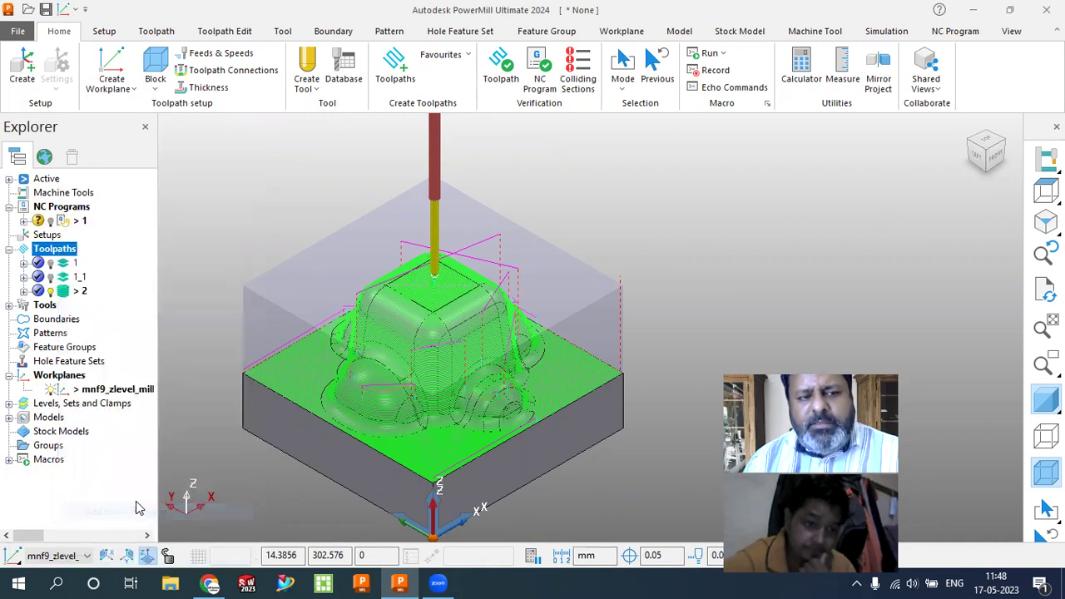
pyautogui.click(25, 222)
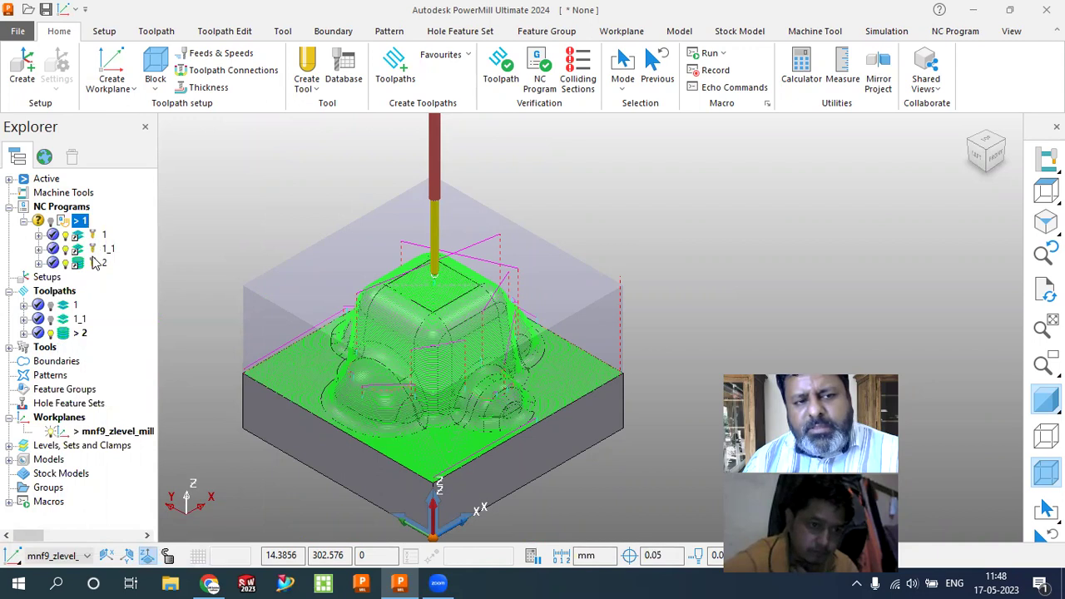
pyautogui.moveTo(94, 271)
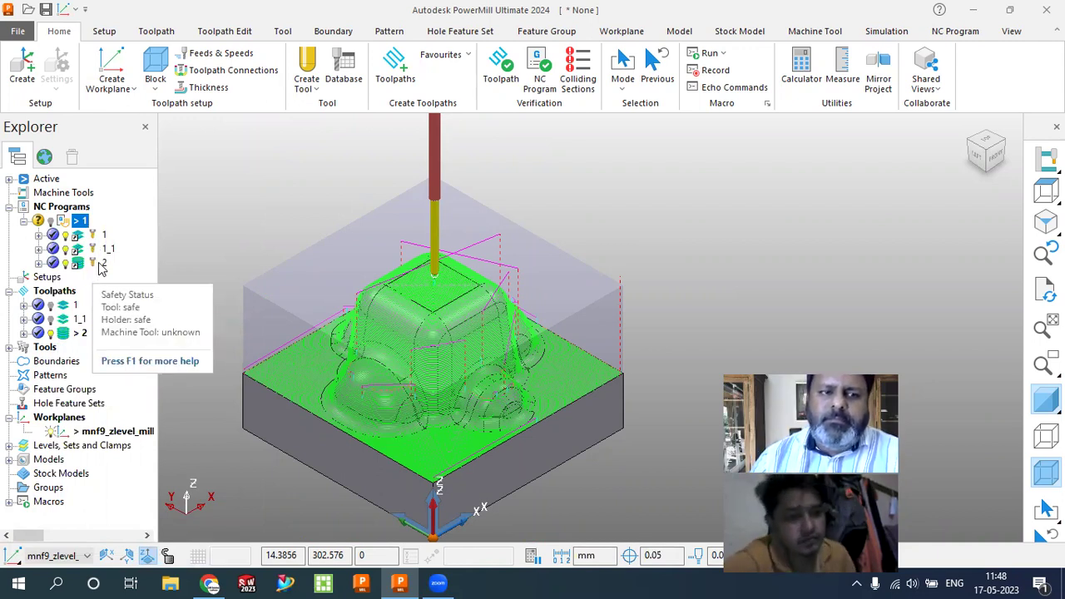
pyautogui.click(50, 221)
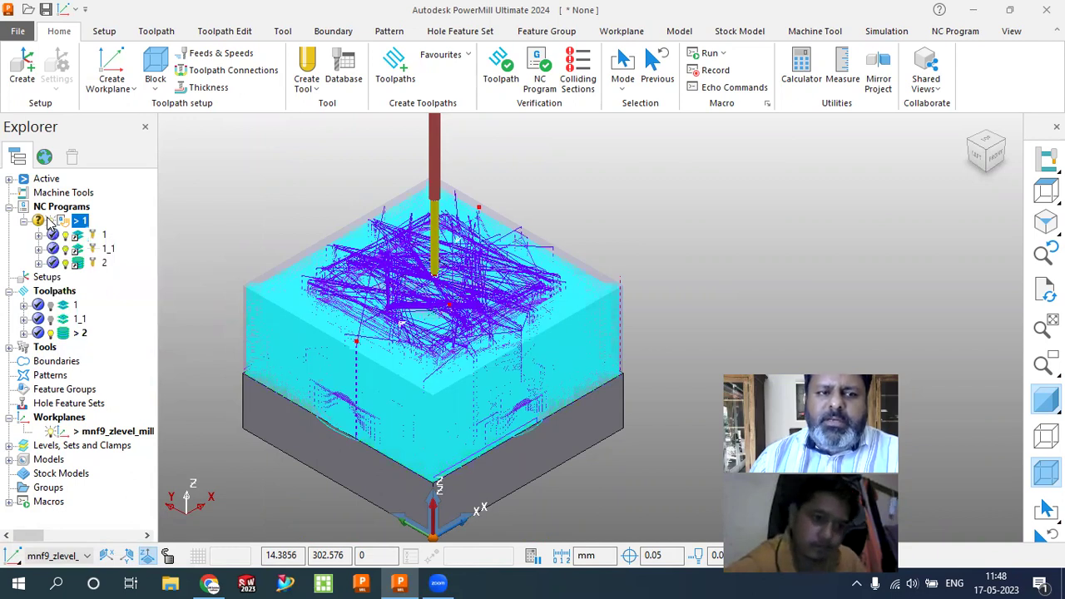
pyautogui.click(50, 221)
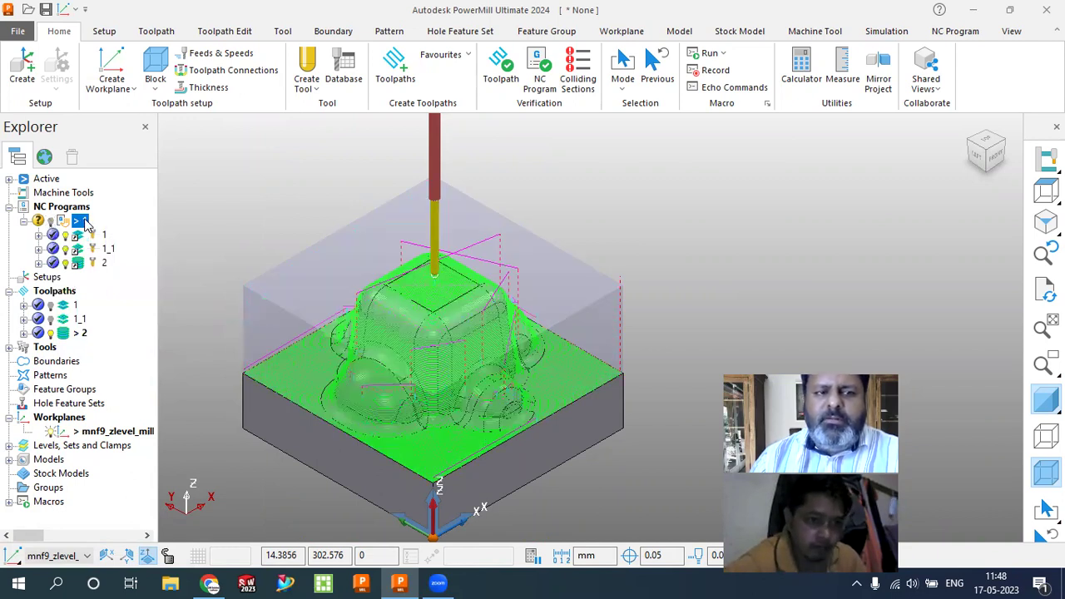
# - Open the NC program's settings and review the tool data of toolpaths 1_1 and 2
pyautogui.rightClick(81, 223)
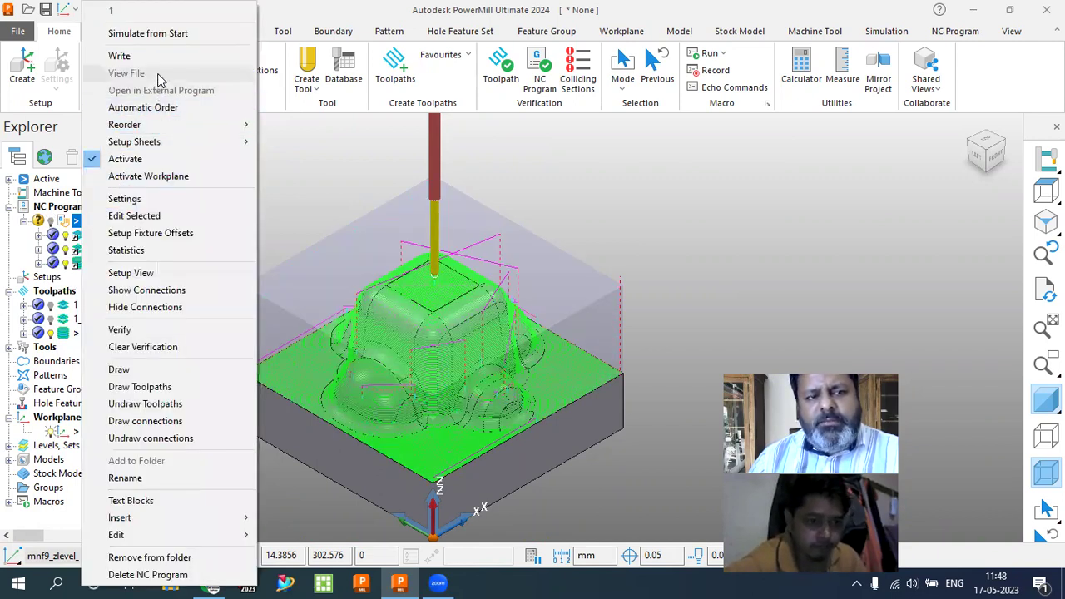
pyautogui.click(142, 201)
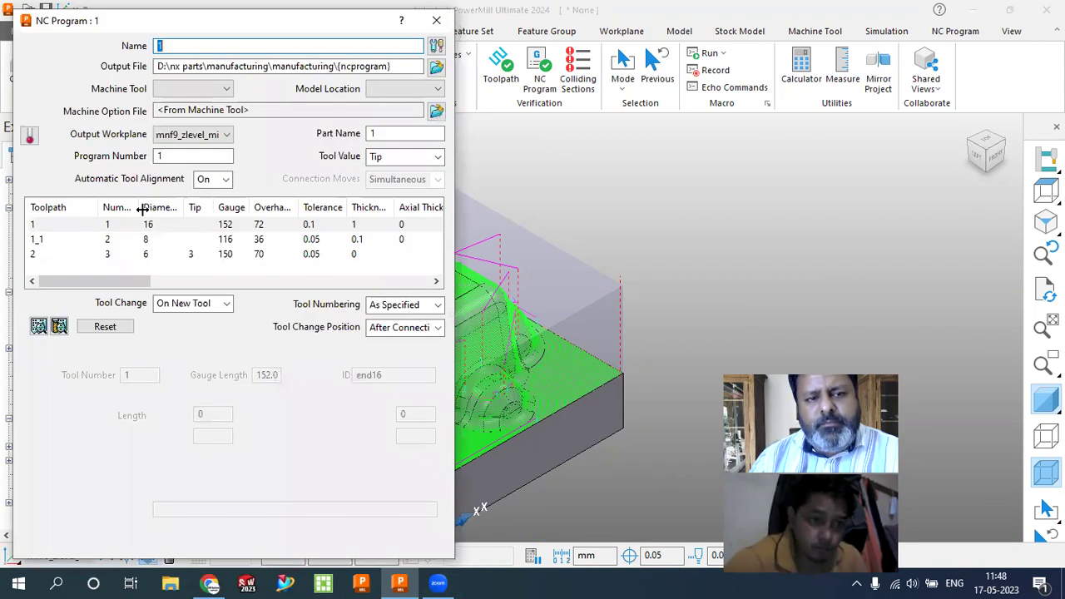
pyautogui.click(227, 241)
pyautogui.click(227, 254)
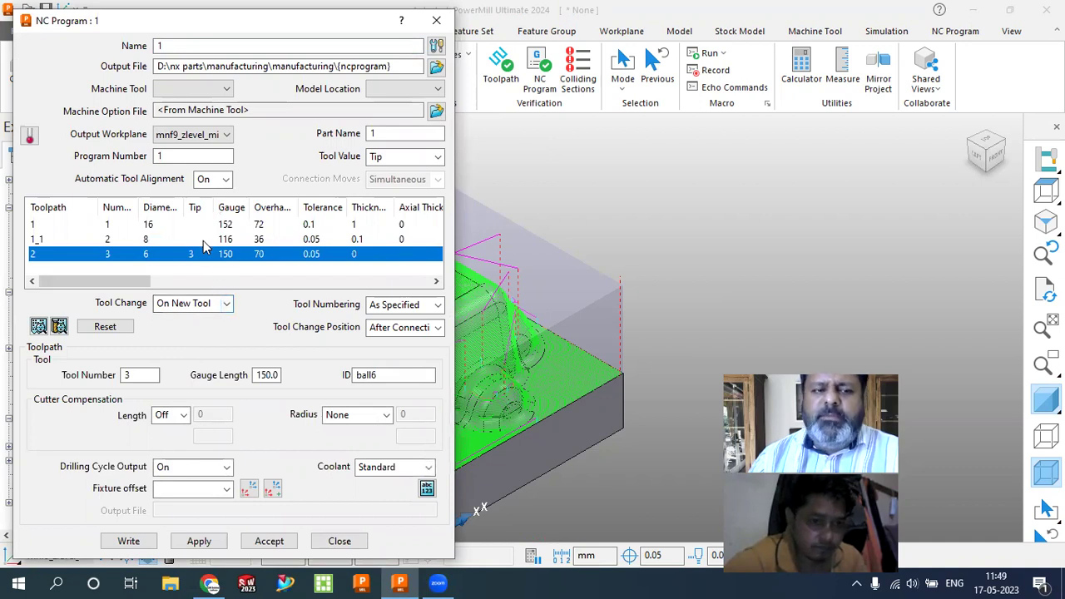
# - Browse for a local machine option file and load Fanuc from the Generic folder
pyautogui.click(437, 113)
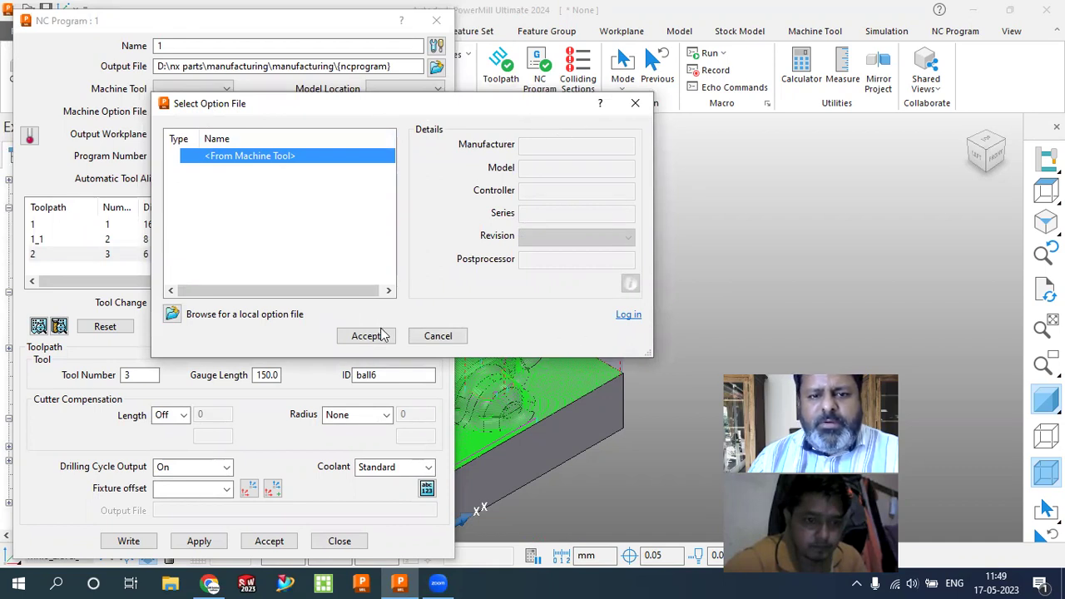
pyautogui.click(172, 314)
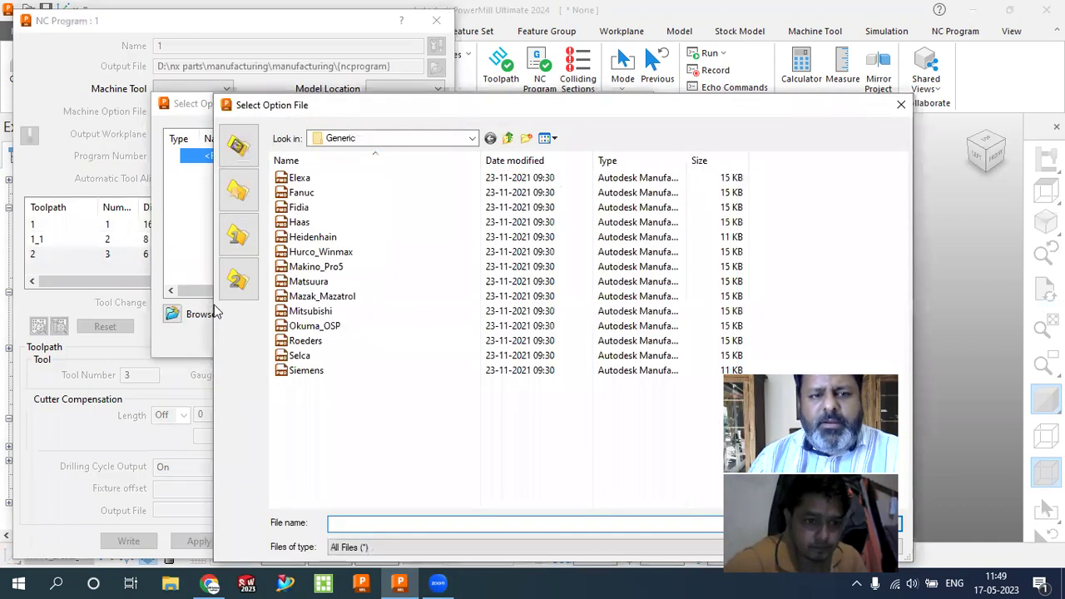
pyautogui.click(305, 193)
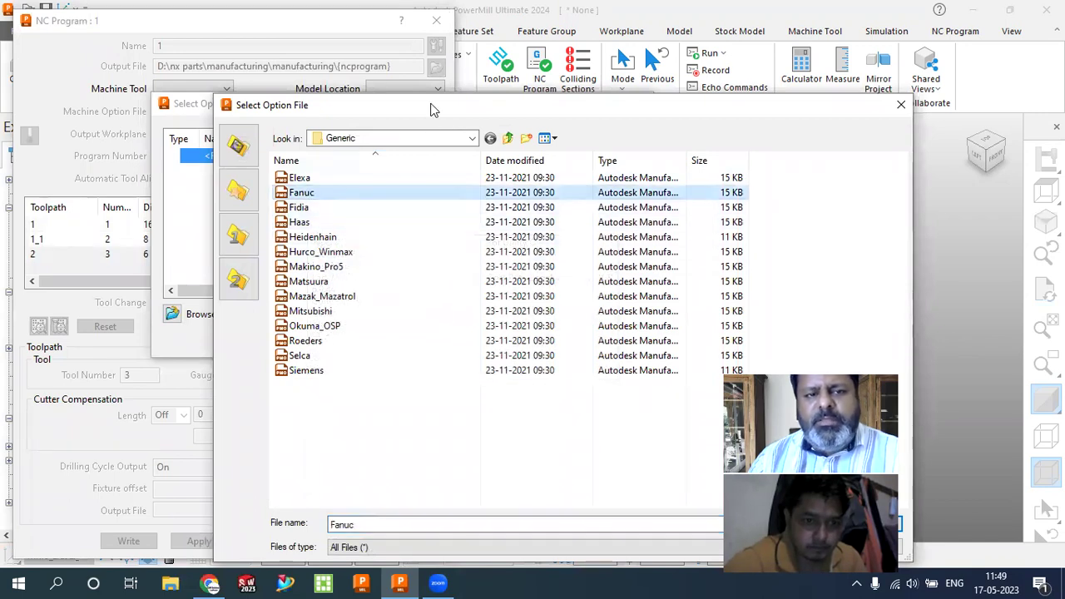
pyautogui.moveTo(432, 109); pyautogui.dragTo(290, 72)
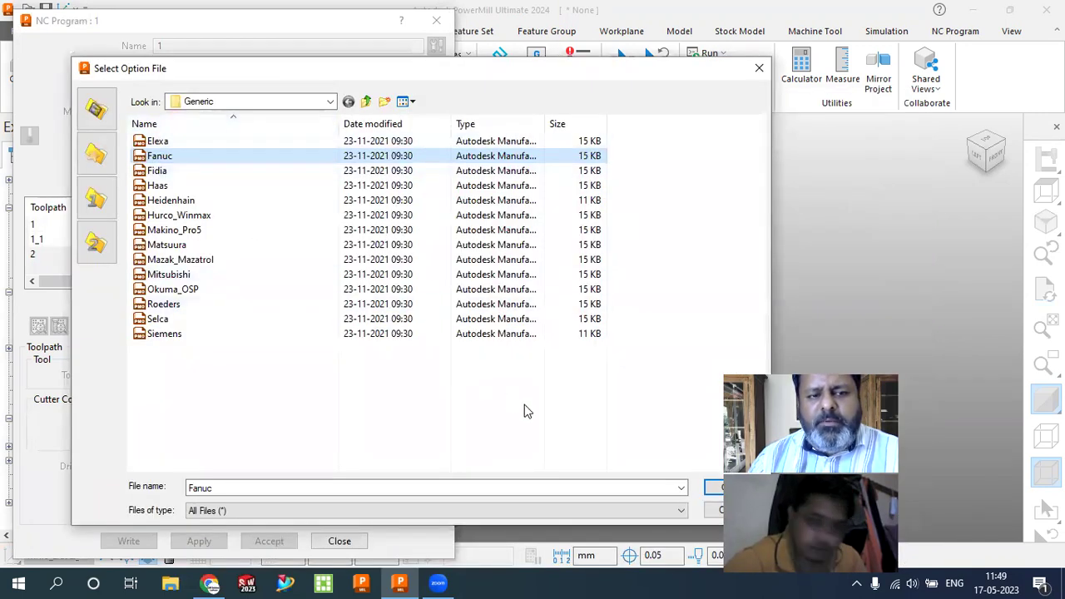
pyautogui.click(712, 489)
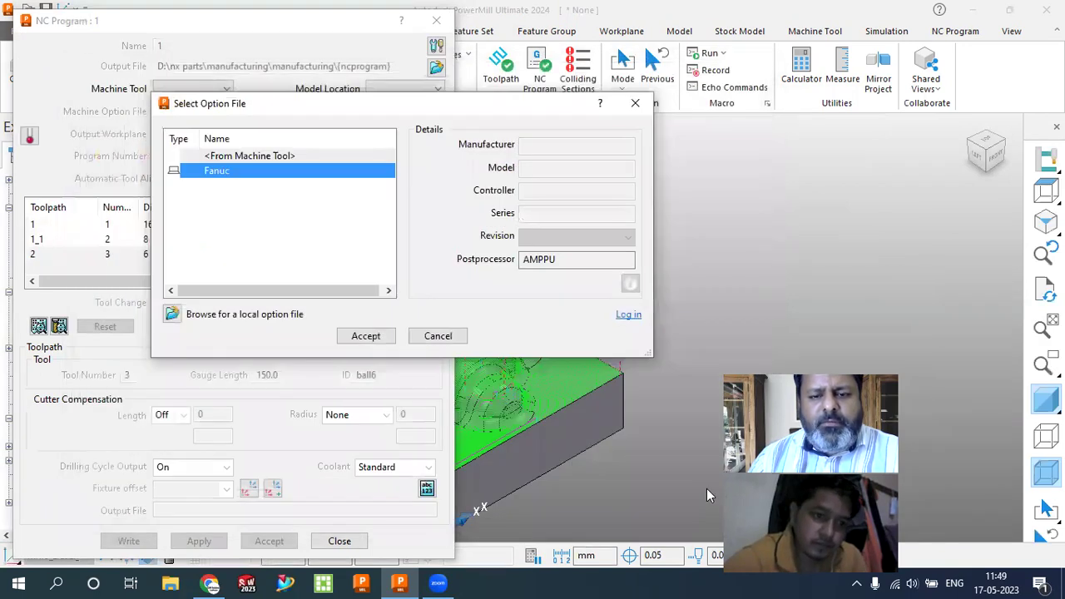
# - Load the Siemens option file as a second choice, and assign Fanuc as the NC program's machine option file
pyautogui.click(172, 313)
pyautogui.click(165, 333)
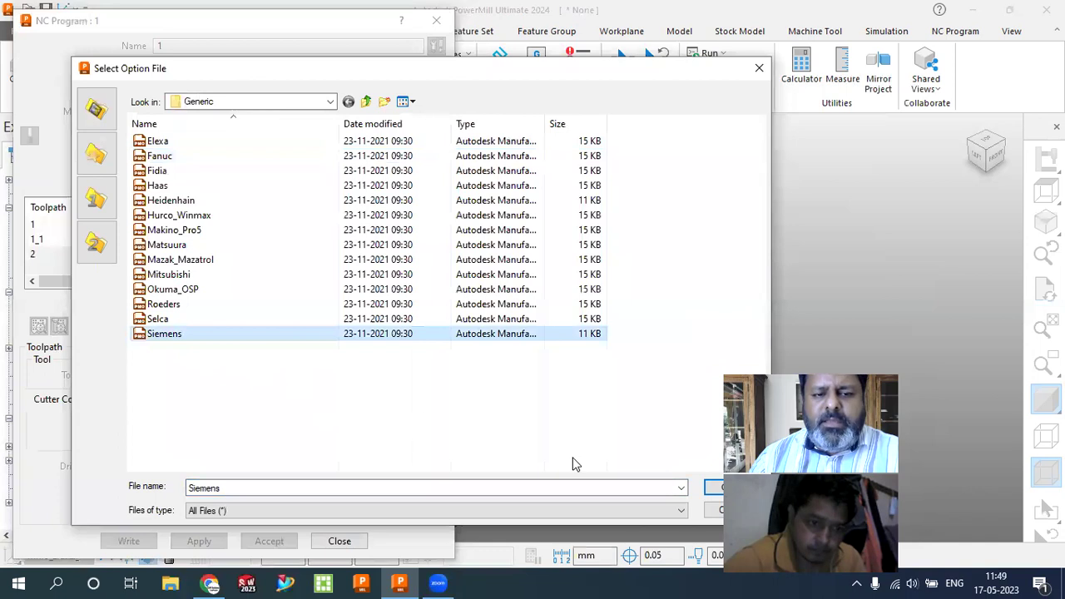
pyautogui.click(713, 488)
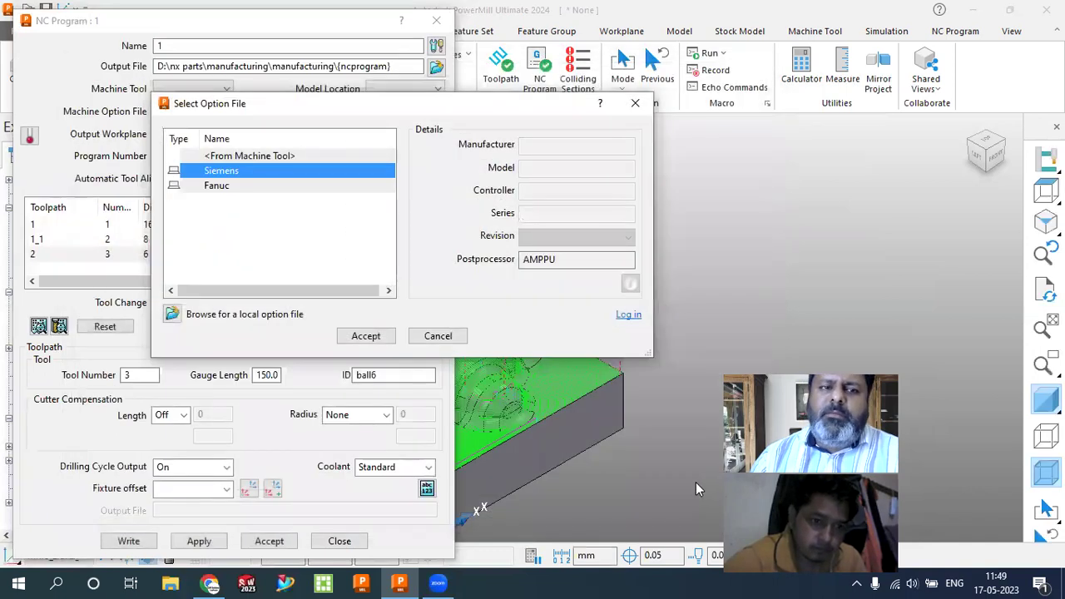
pyautogui.click(233, 185)
pyautogui.click(382, 341)
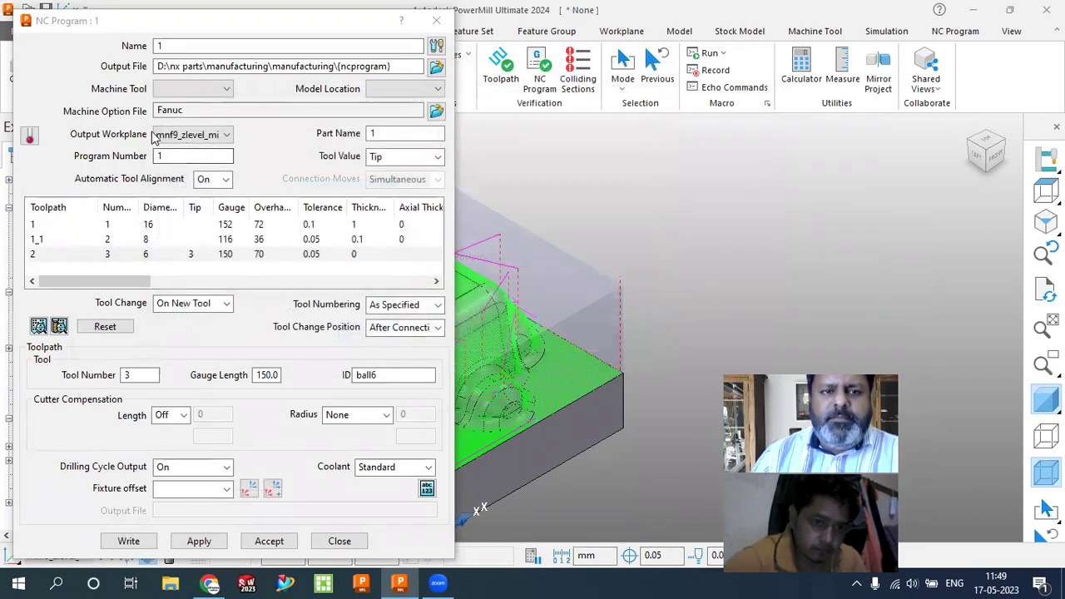
# - Set the NC program's output file to 2024_1 in the manufacturing folder, saved as an NC Programs (*.tap) file
pyautogui.click(430, 68)
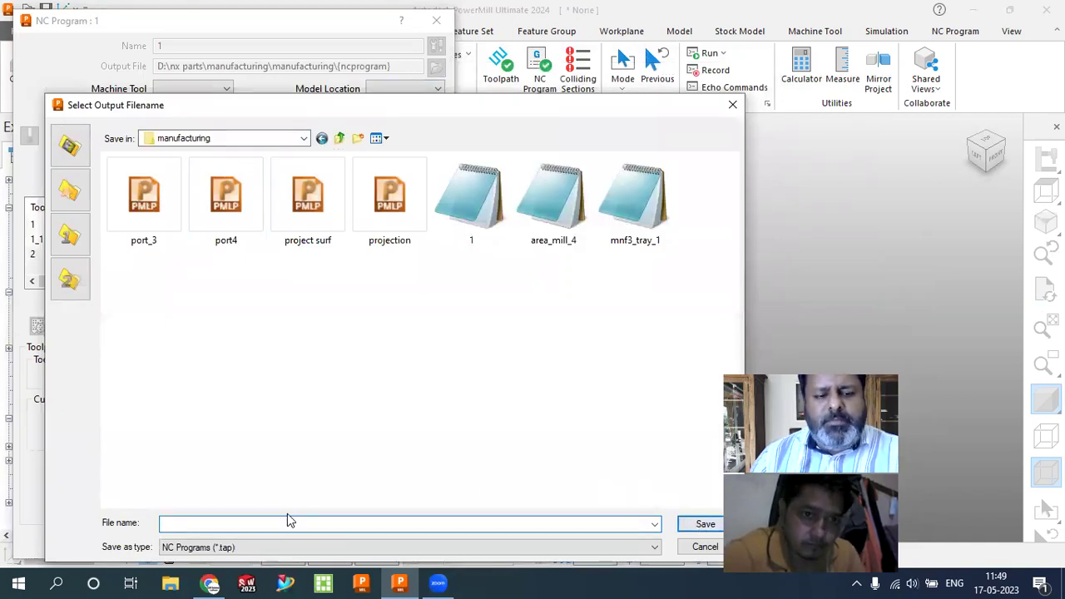
pyautogui.write('a1')
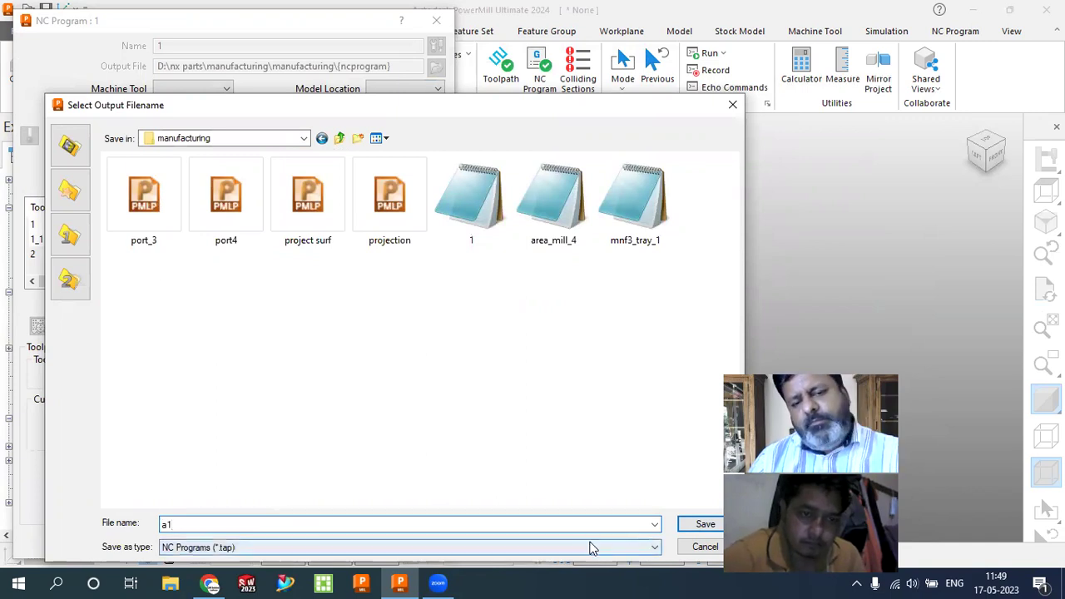
pyautogui.moveTo(200, 523); pyautogui.dragTo(95, 535)
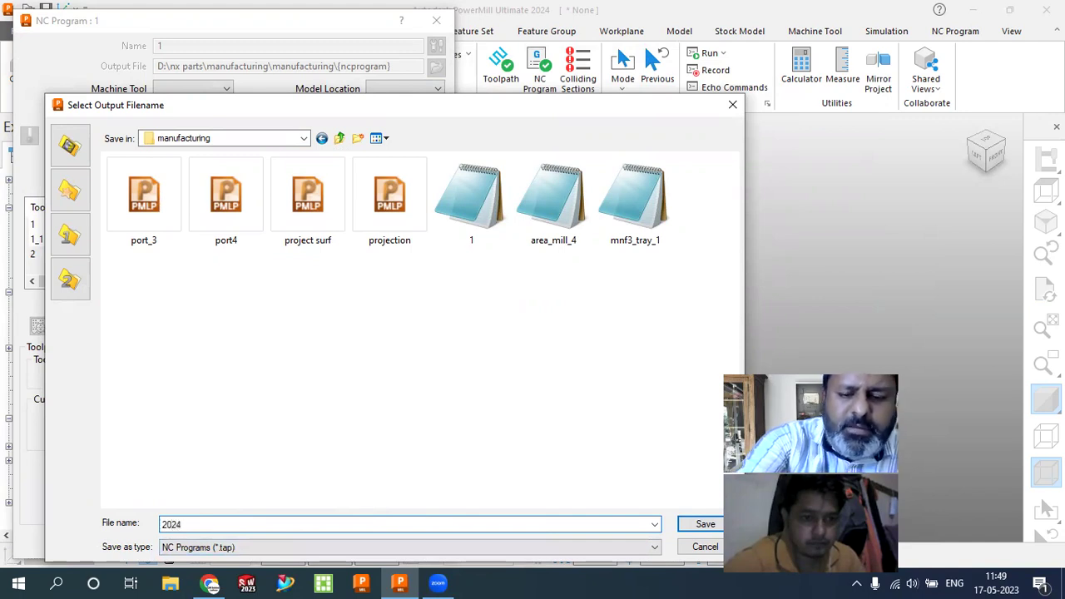
pyautogui.write('2024_1')
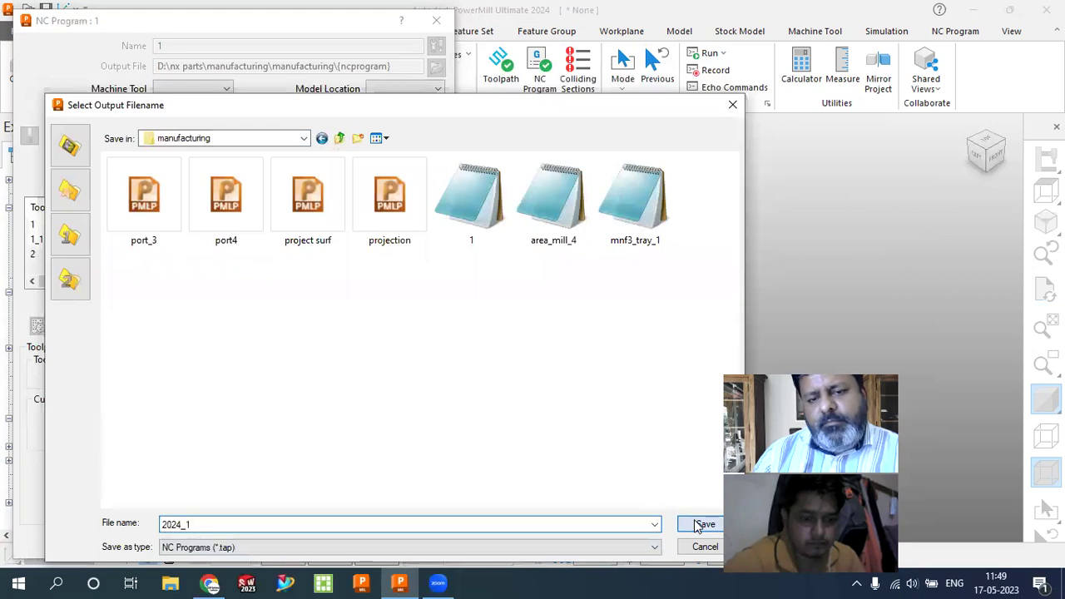
pyautogui.click(699, 525)
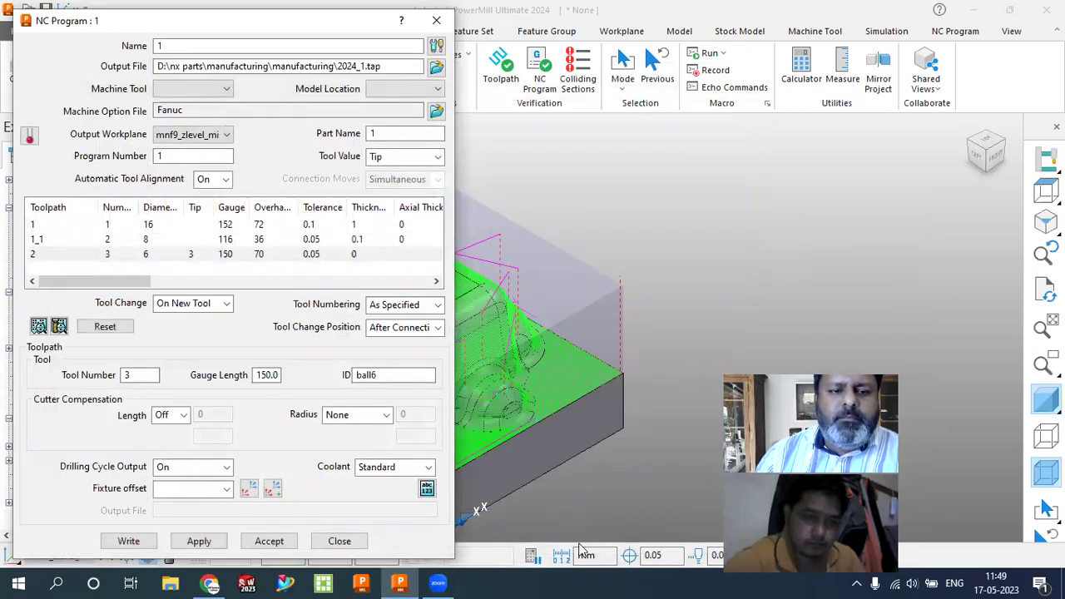
# - Write the NC program with all three toolpaths, and close the processing information and the program's settings
pyautogui.click(129, 541)
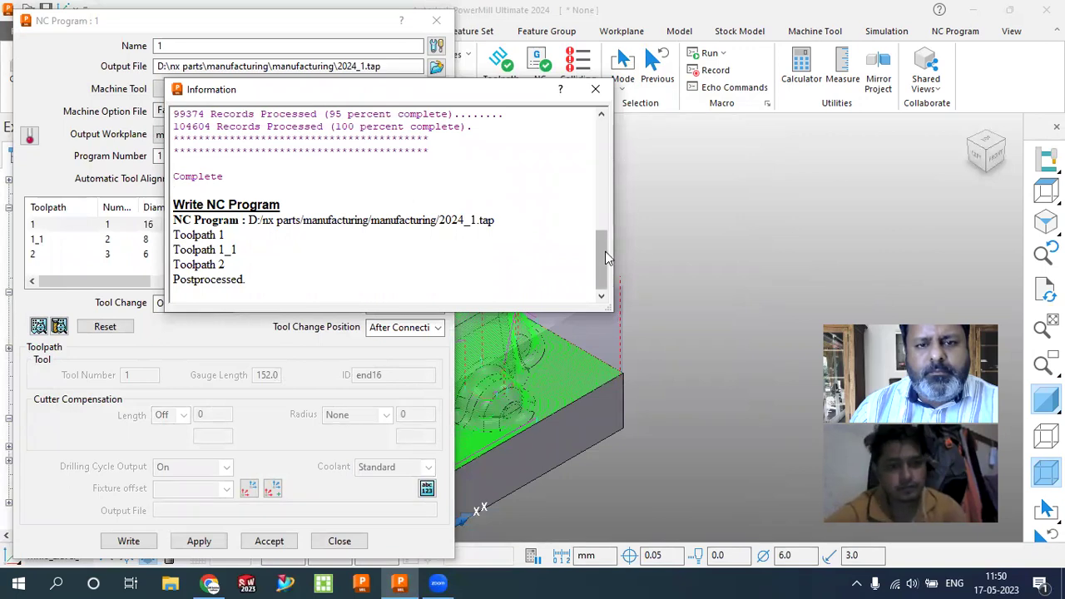
pyautogui.click(595, 89)
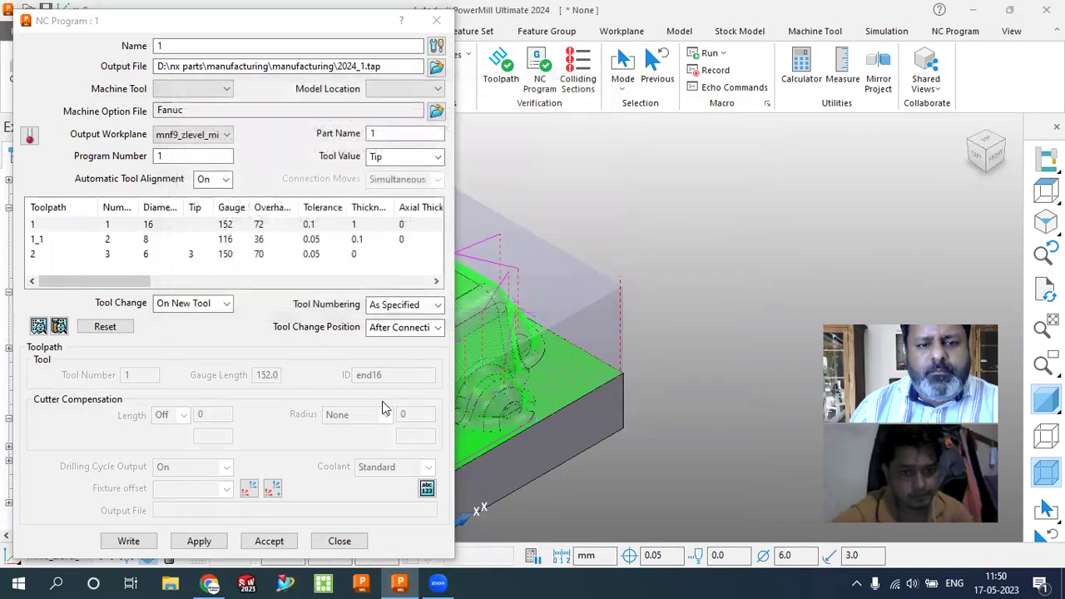
pyautogui.click(341, 541)
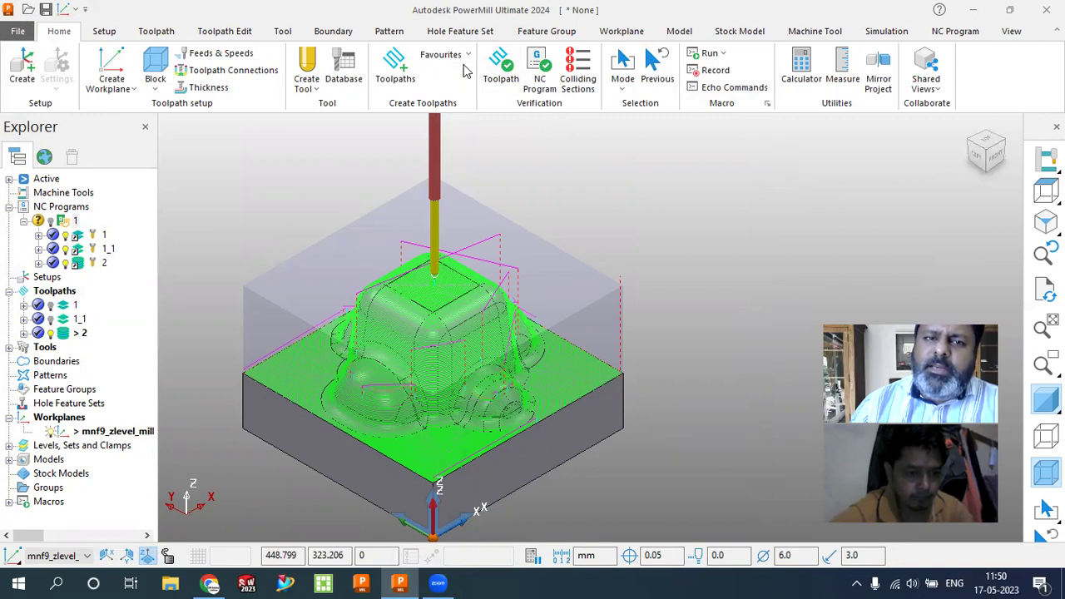
# - Create stock model 1 on the mnf9_zlevel_mill_1 workplane with tolerance 0.05, stepover 2.0 and rest thickness 0.2
pyautogui.rightClick(62, 473)
pyautogui.click(155, 347)
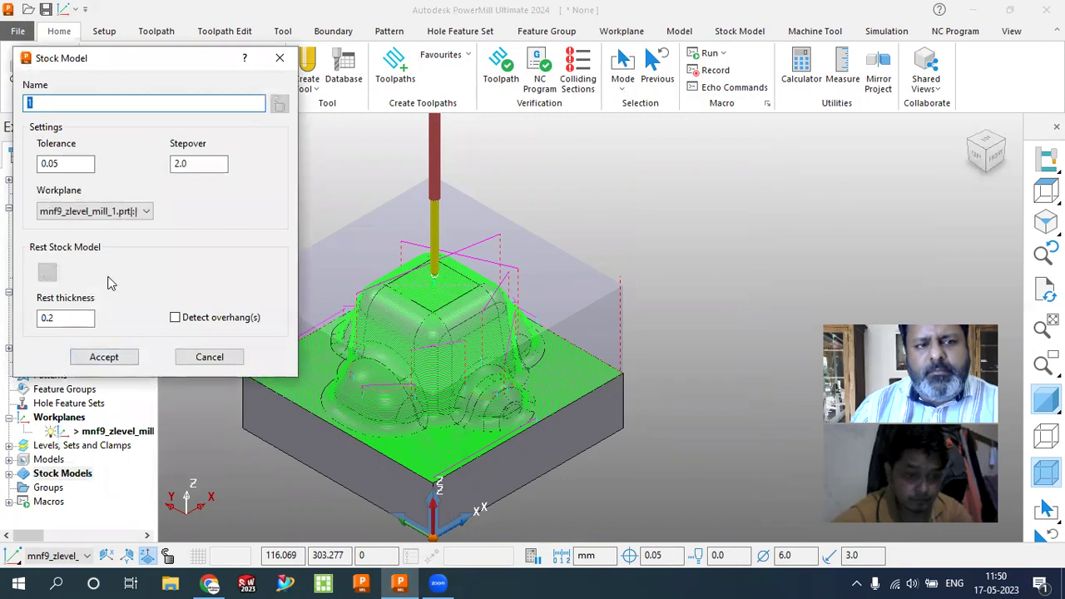
pyautogui.click(99, 359)
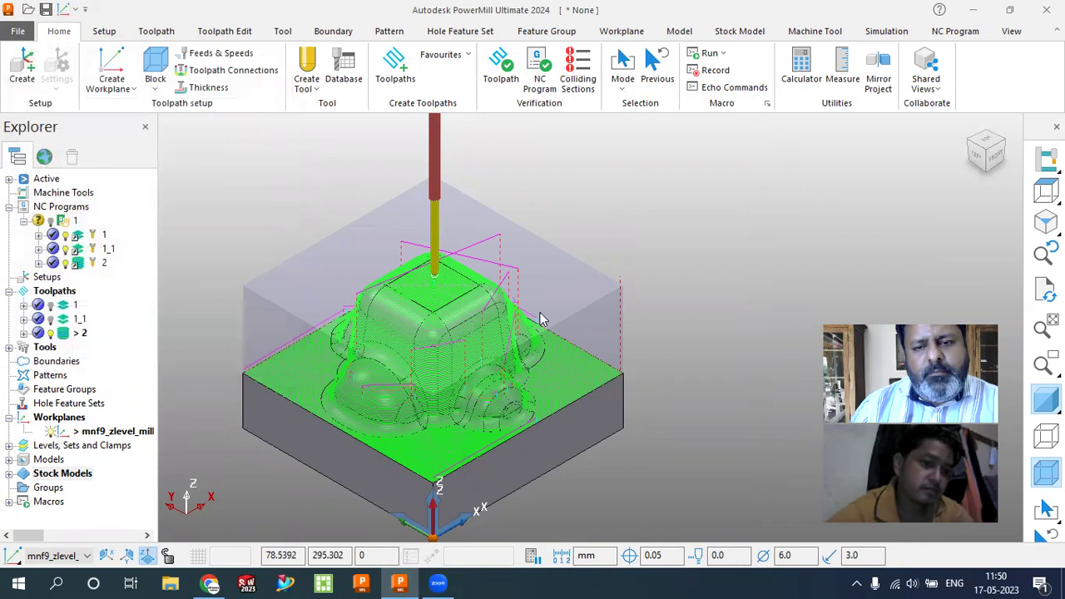
pyautogui.scroll(-3, 678, 297)
pyautogui.scroll(4, 585, 358)
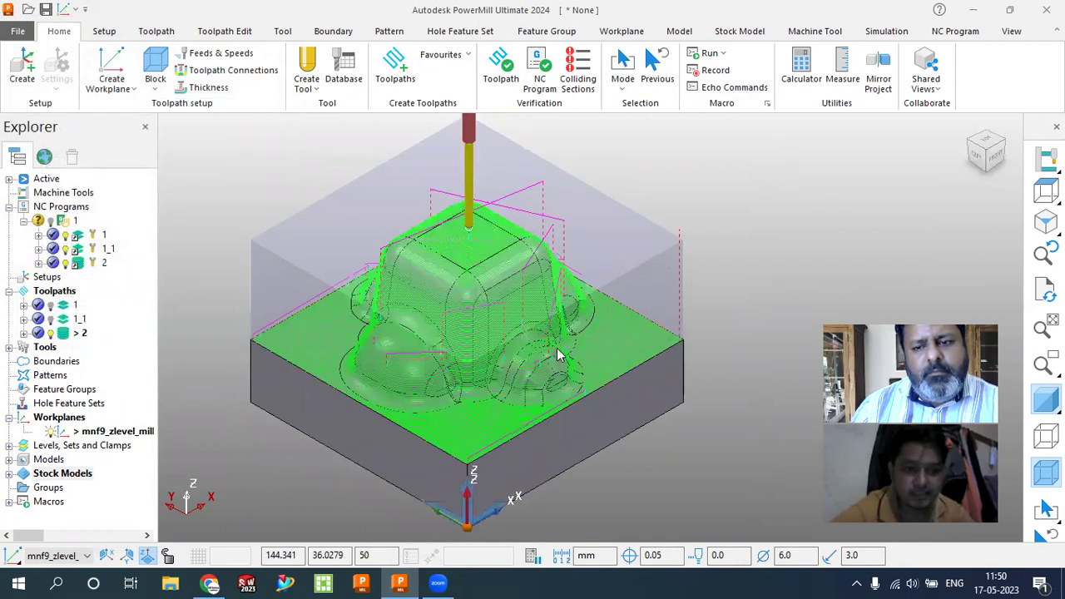
# - Activate roughing toolpath 1 and review its model area clearance settings
pyautogui.click(60, 308)
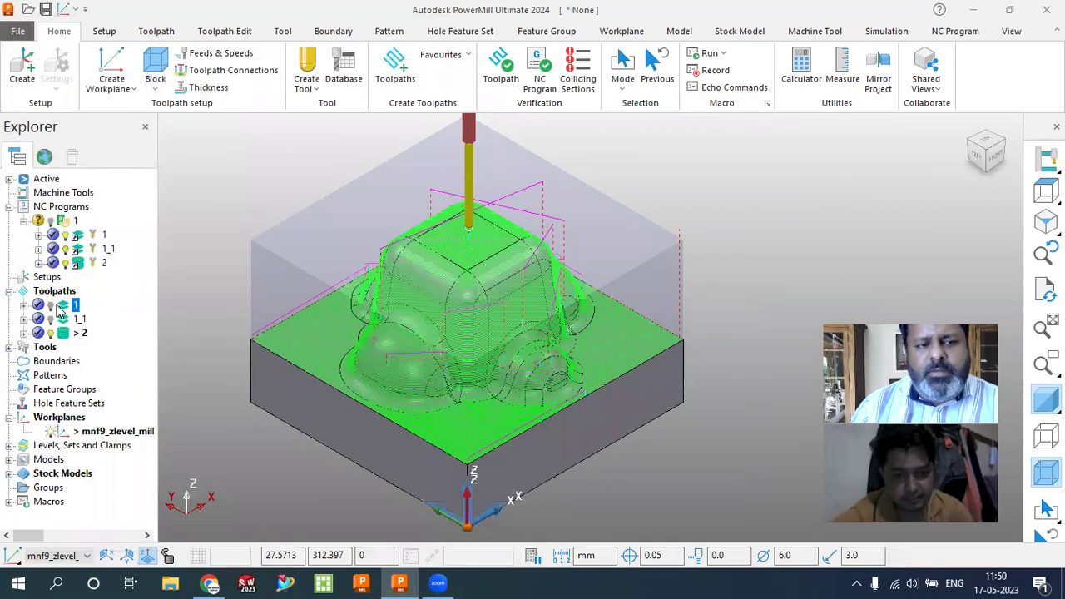
pyautogui.rightClick(60, 307)
pyautogui.click(106, 98)
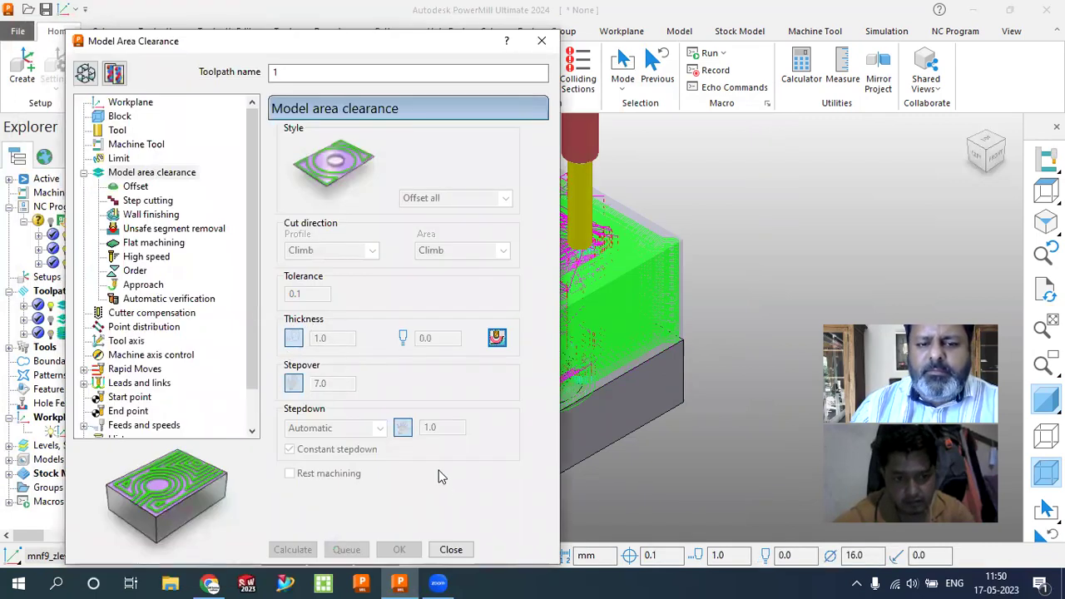
pyautogui.click(451, 549)
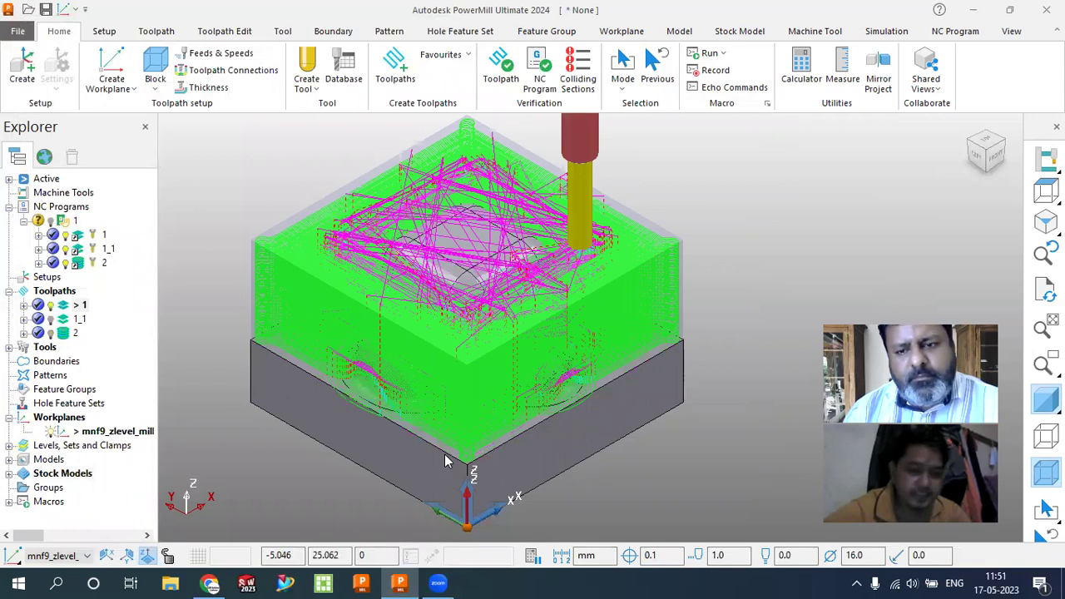
pyautogui.scroll(-1, 386, 410)
pyautogui.scroll(1, 312, 390)
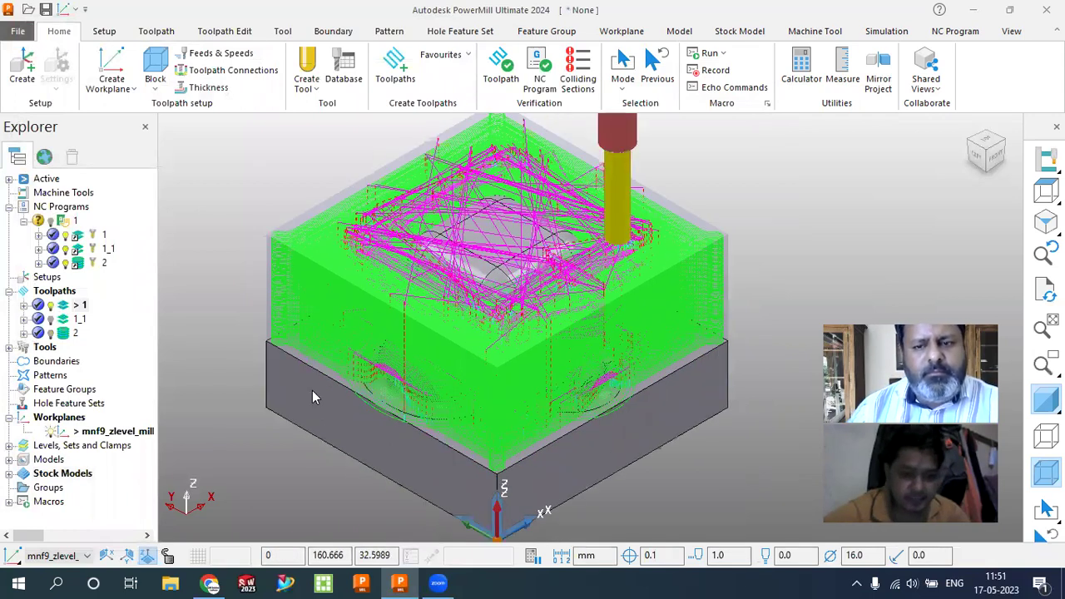
# - Expand the stock models and list the parameters of stock model 1
pyautogui.click(43, 474)
pyautogui.click(9, 473)
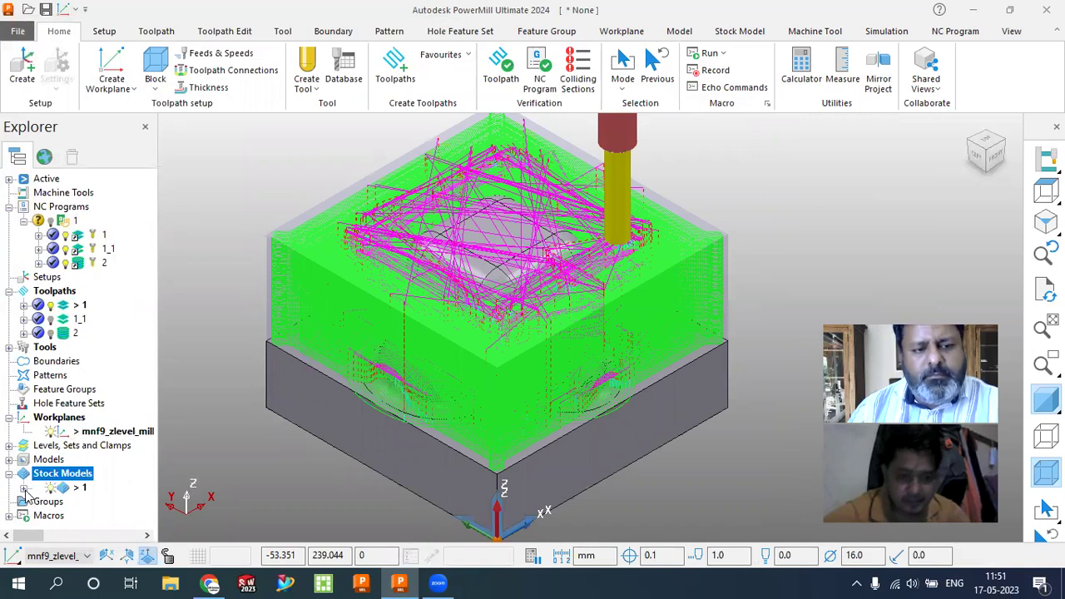
pyautogui.click(24, 489)
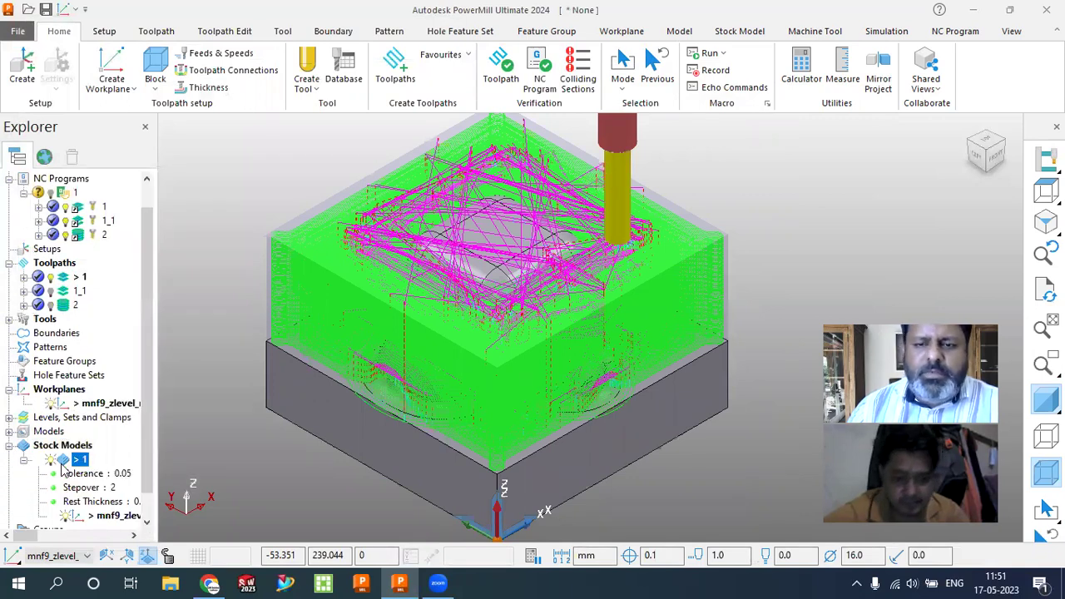